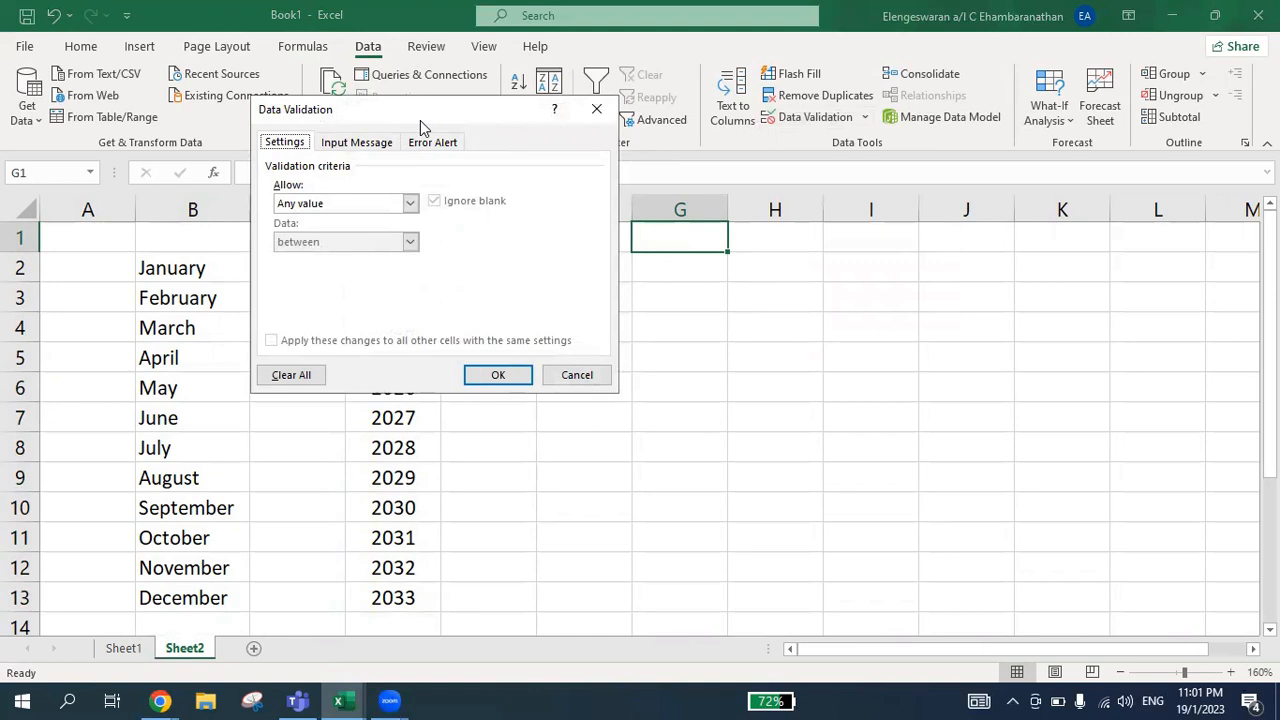
Restrict cell G1 to a list validation sourced from the month names in B2:B13
{"action": "left_click_drag", "start_coordinate": [388, 111], "coordinate": [802, 185]}
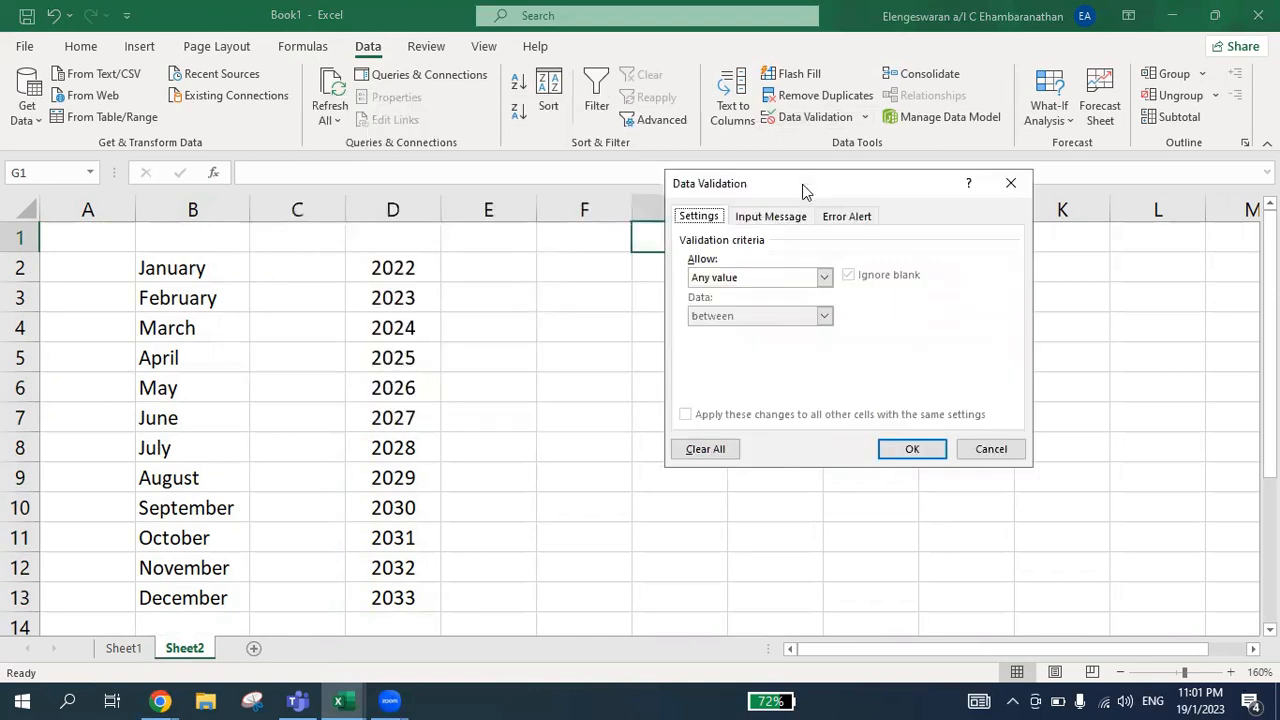
{"action": "left_click", "coordinate": [708, 280]}
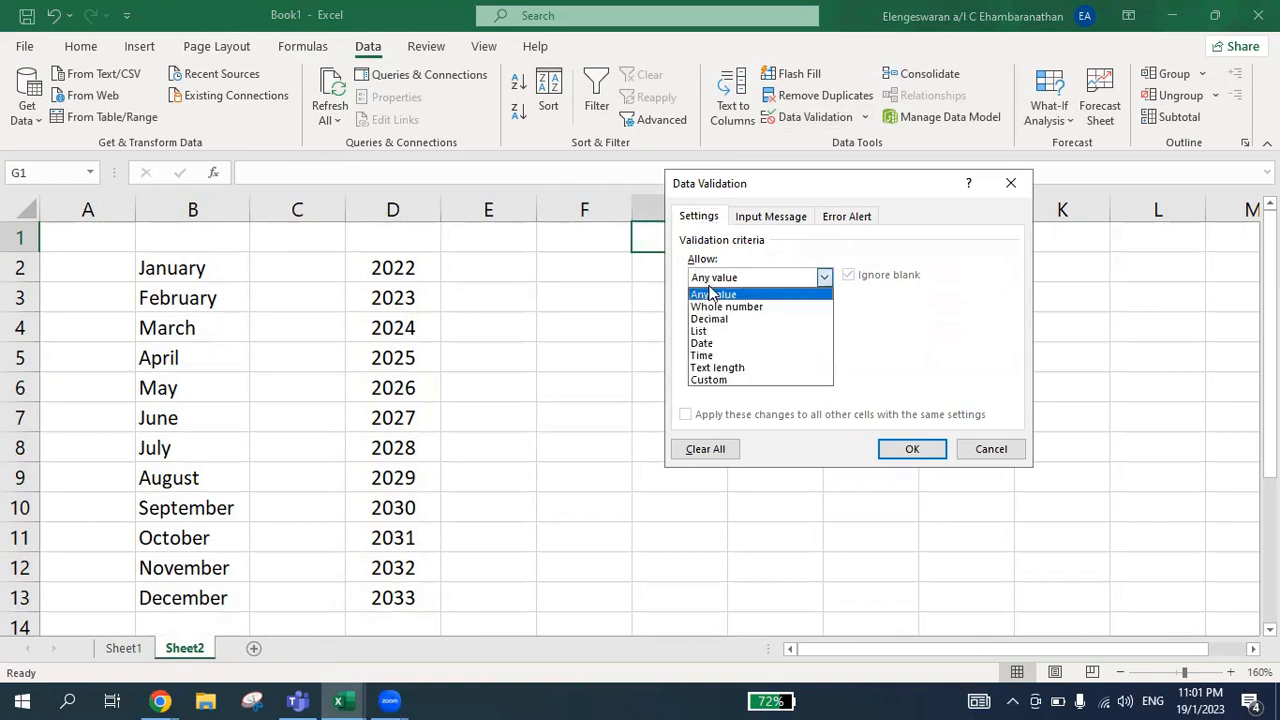
{"action": "left_click", "coordinate": [709, 336]}
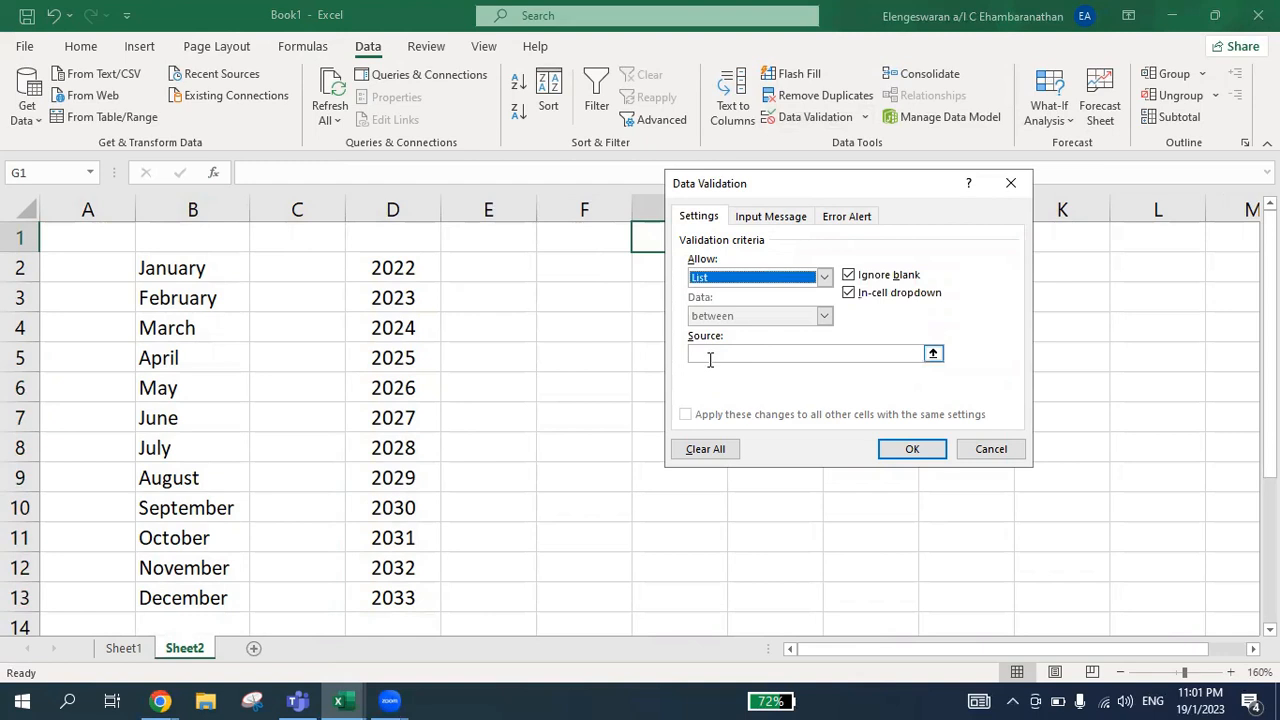
{"action": "left_click", "coordinate": [153, 265]}
{"action": "key", "text": "shift+Down"}
{"action": "key", "text": "shift+Down"}
{"action": "key", "text": "shift+Down"}
{"action": "key", "text": "shift+Down"}
{"action": "key", "text": "shift+Down"}
{"action": "key", "text": "shift+Down"}
{"action": "key", "text": "shift+Down"}
{"action": "key", "text": "shift+Down"}
{"action": "key", "text": "shift+Down"}
{"action": "key", "text": "shift+Down"}
{"action": "key", "text": "shift+Down"}
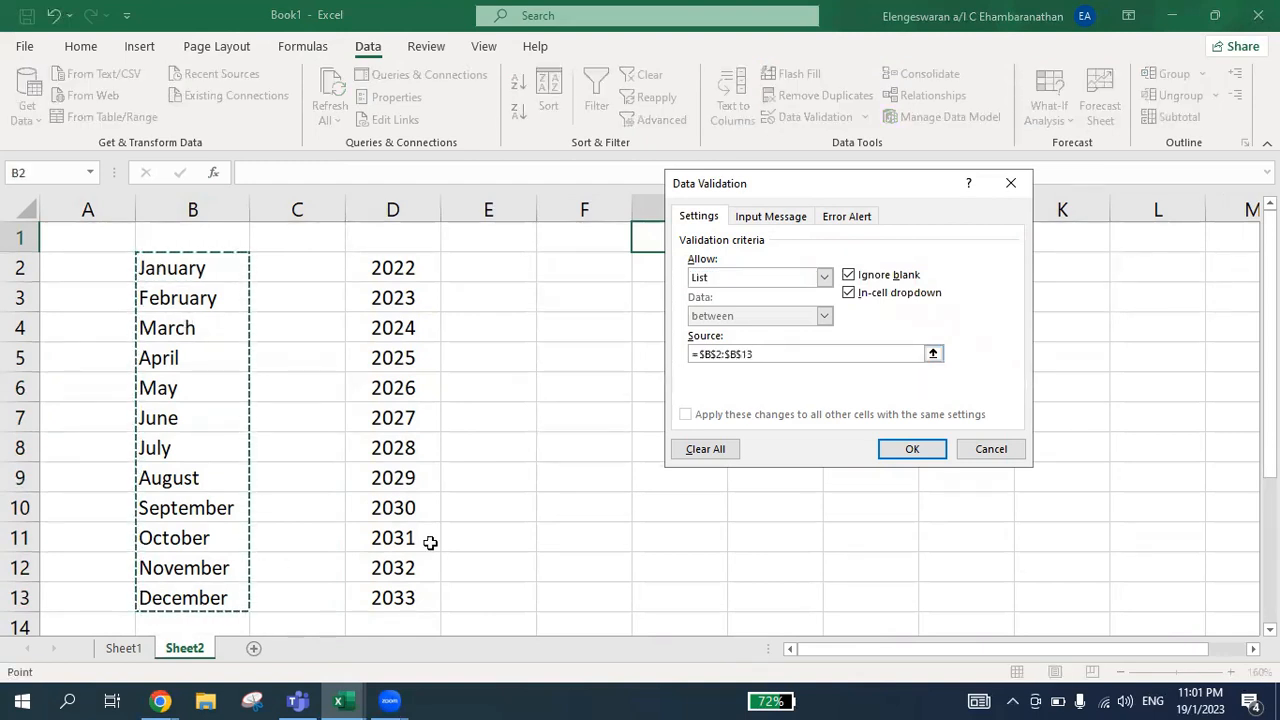
{"action": "left_click", "coordinate": [922, 452]}
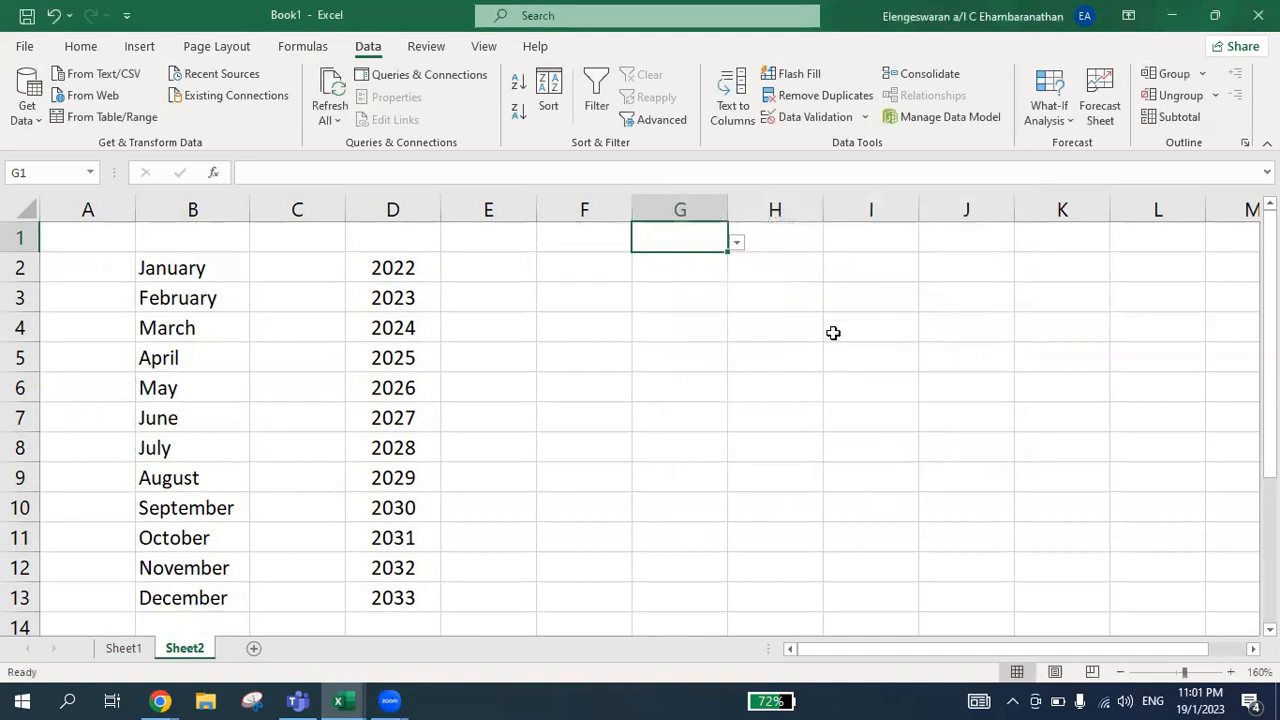
Test the dropdown in G1 by choosing March and July
{"action": "left_click", "coordinate": [739, 239]}
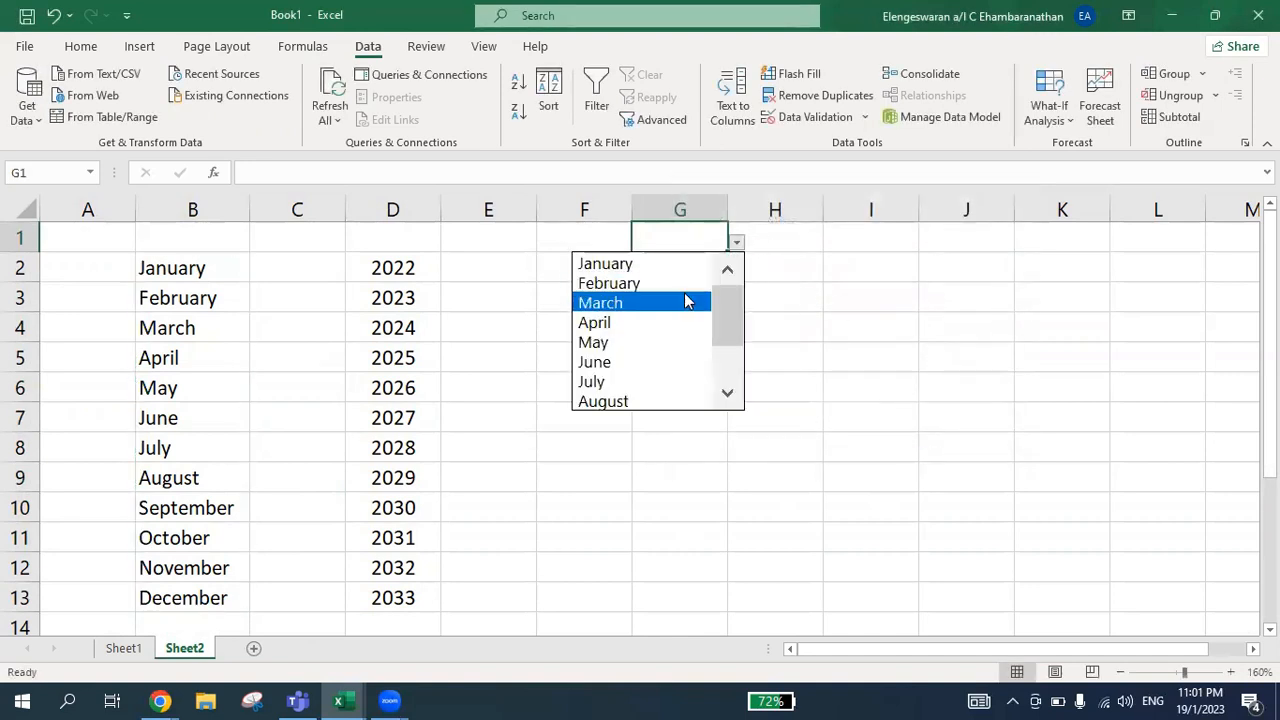
{"action": "left_click", "coordinate": [684, 295]}
{"action": "left_click", "coordinate": [737, 243]}
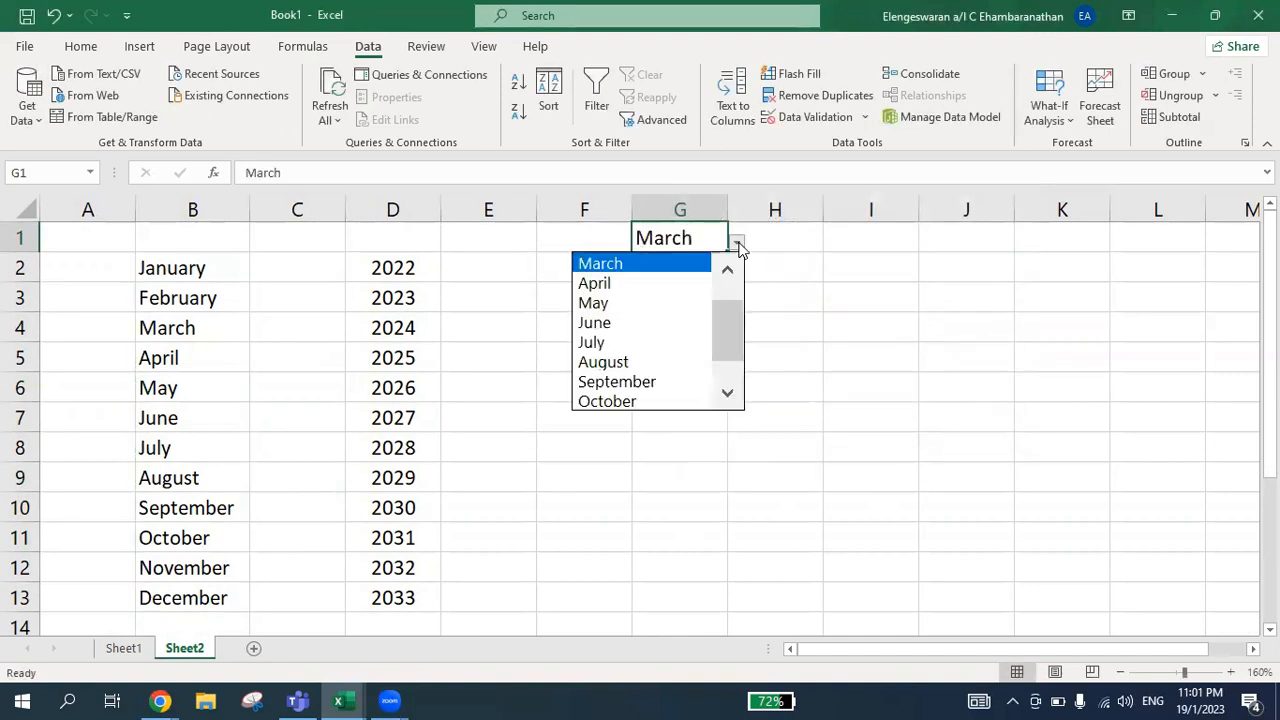
{"action": "left_click", "coordinate": [644, 341]}
Restrict cell G2 to a list validation sourced from the years in D2:D13
{"action": "left_click", "coordinate": [644, 271]}
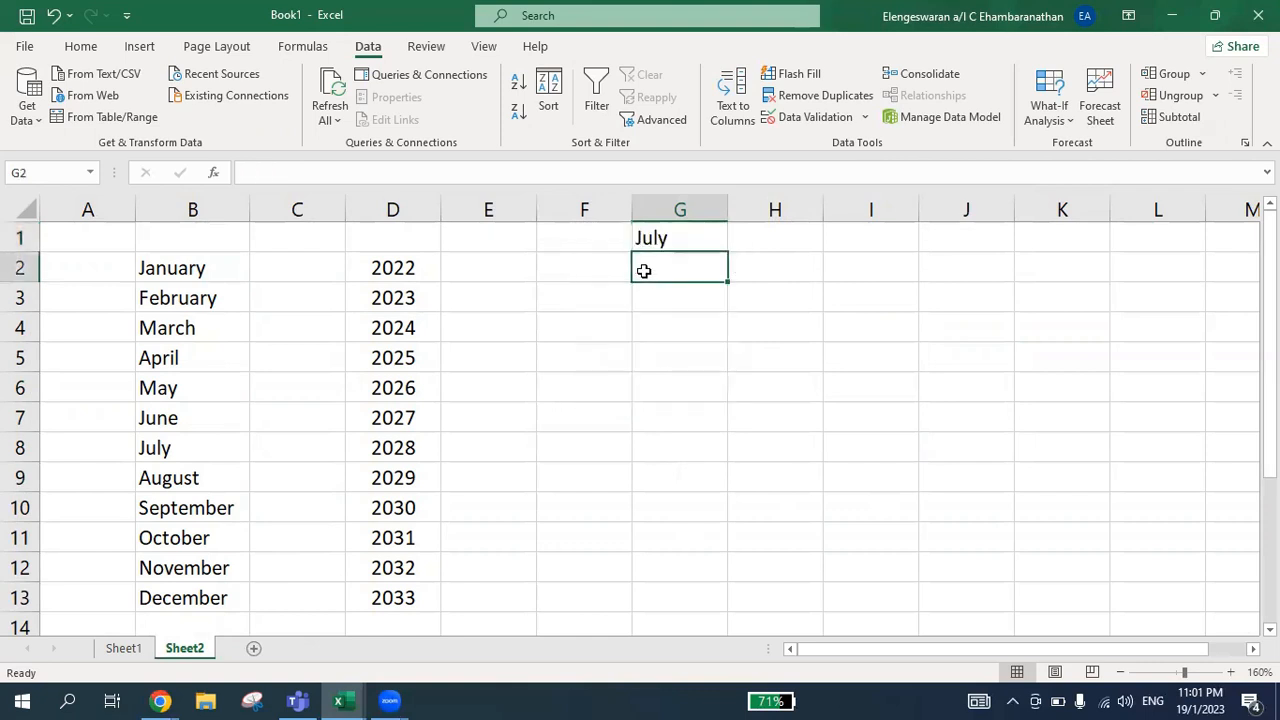
{"action": "left_click", "coordinate": [800, 117]}
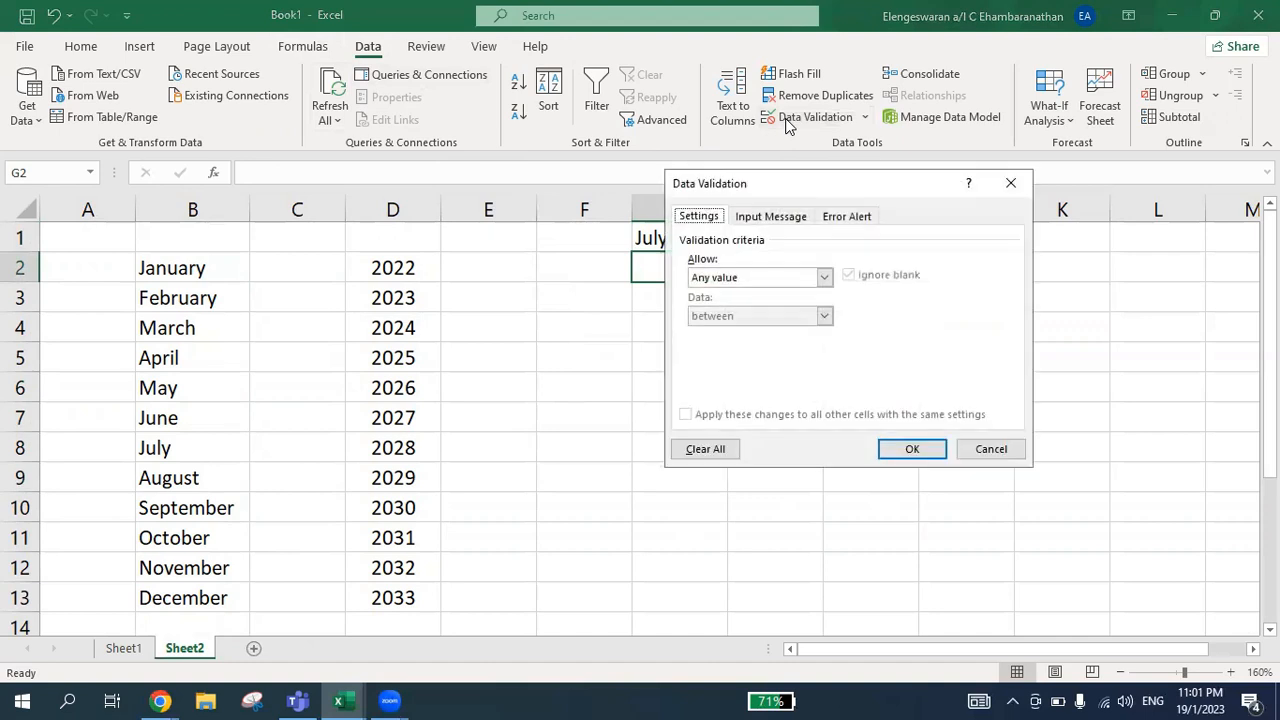
{"action": "left_click", "coordinate": [753, 282]}
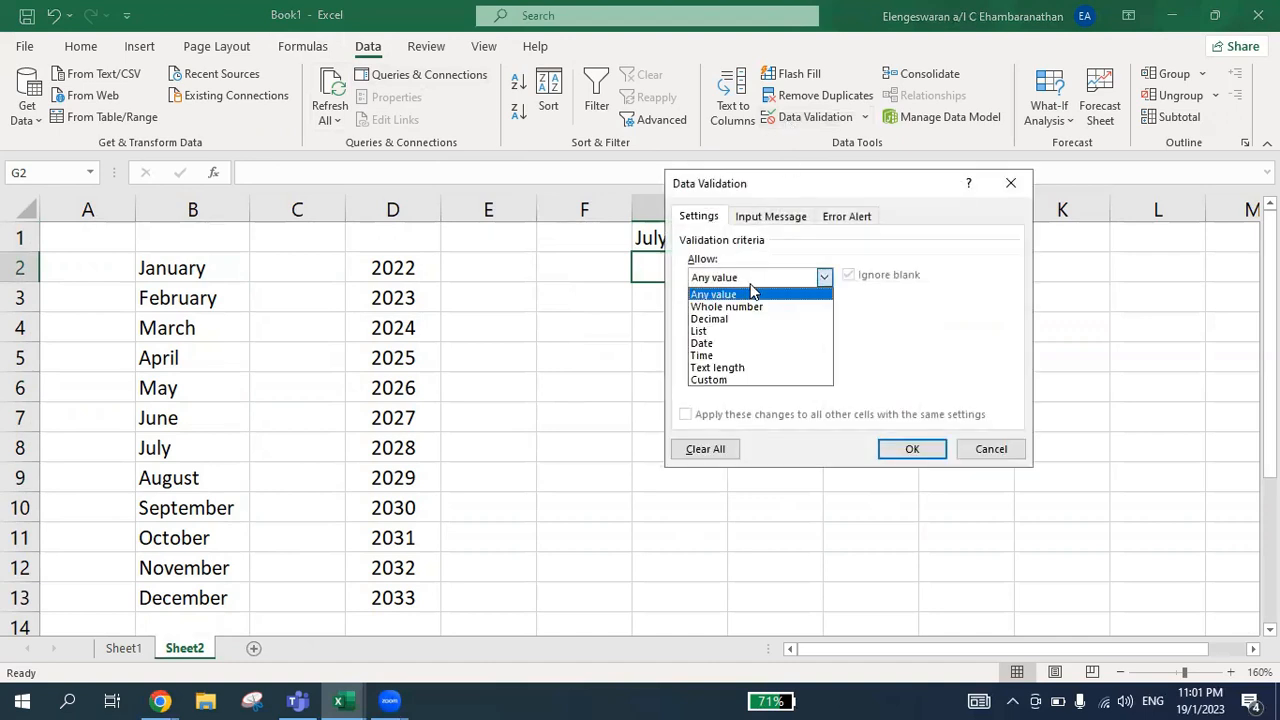
{"action": "left_click", "coordinate": [727, 333]}
{"action": "left_click", "coordinate": [700, 353]}
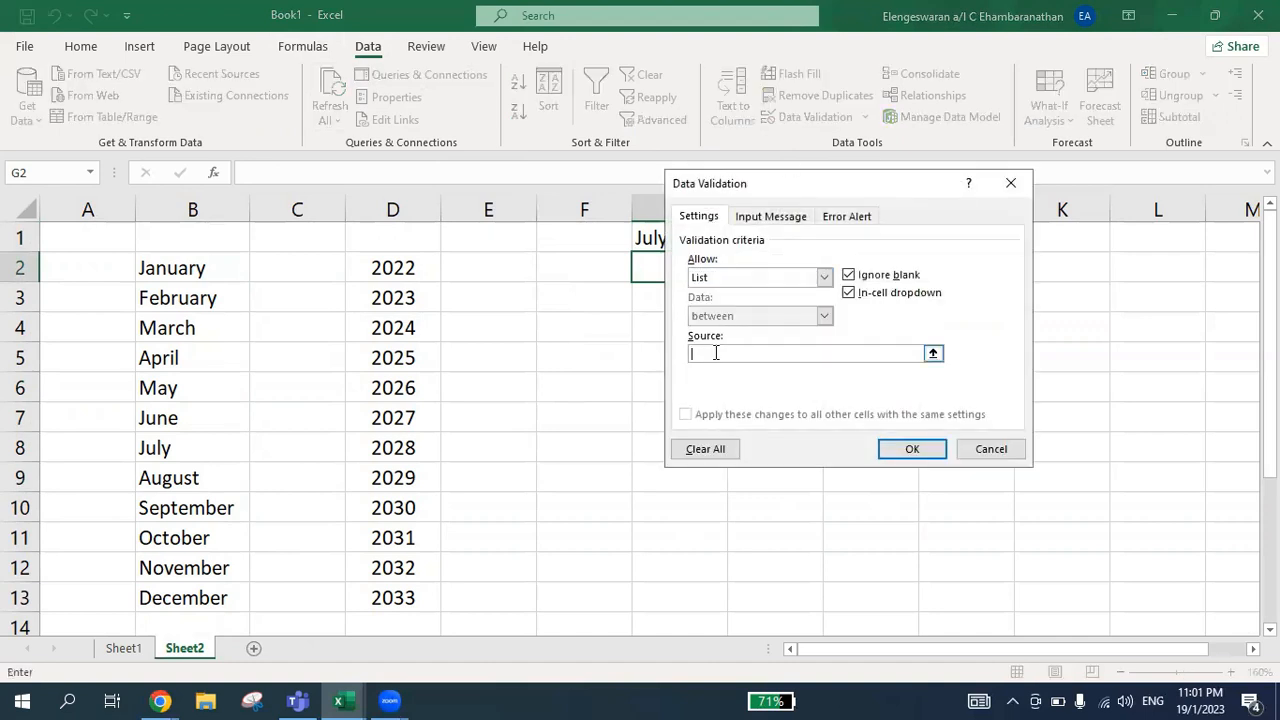
{"action": "left_click", "coordinate": [395, 258]}
{"action": "key", "text": "ctrl+shift+Down"}
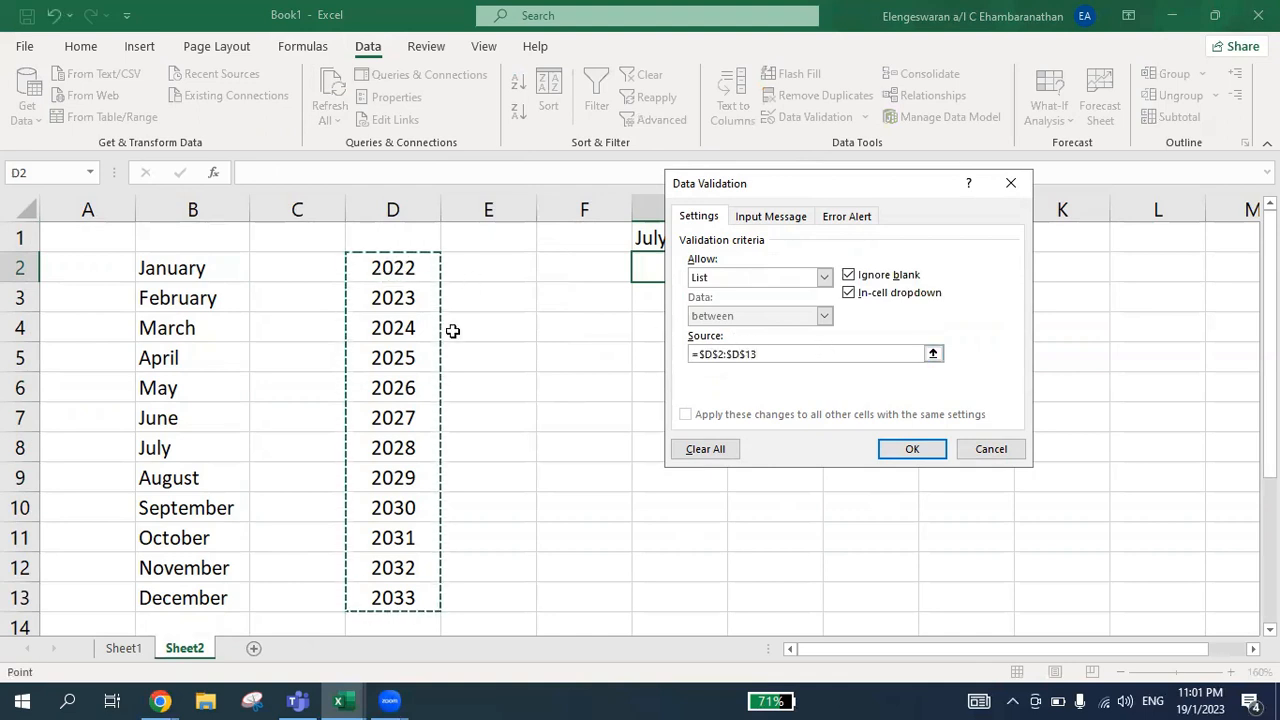
{"action": "left_click", "coordinate": [905, 452]}
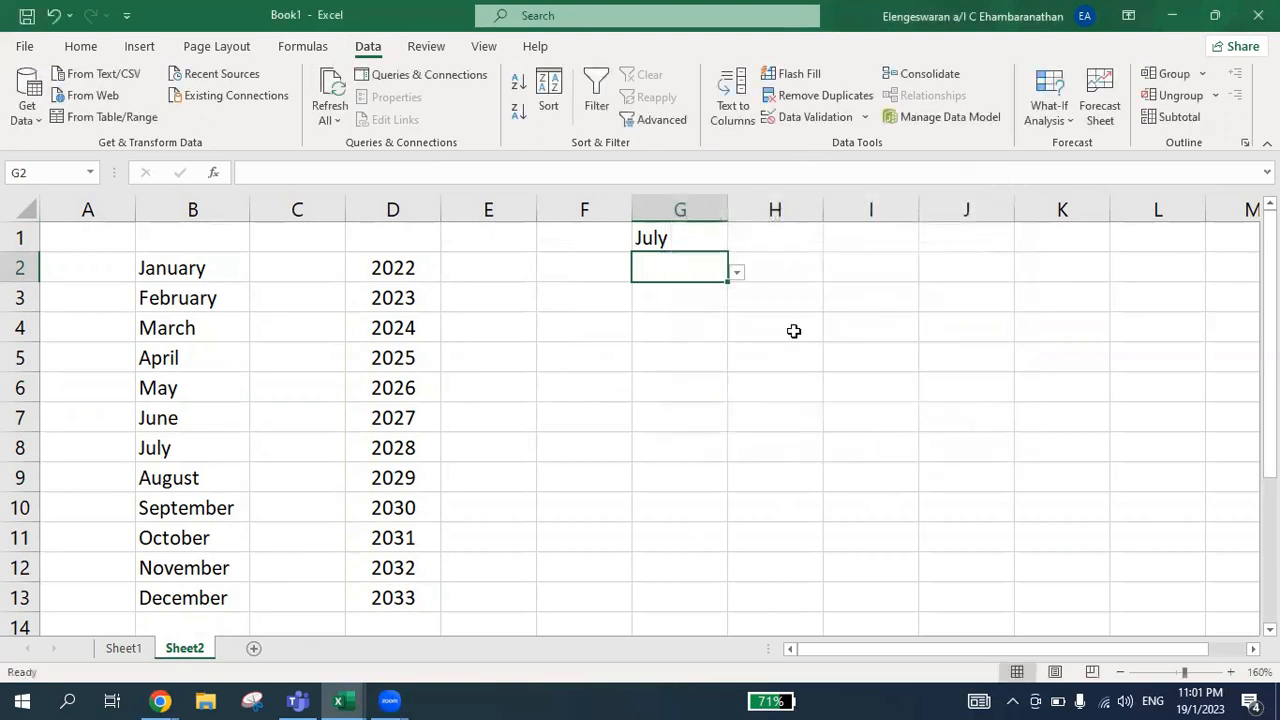
Choose May from the dropdown in G1 and 2024 from the dropdown in G2
{"action": "left_click", "coordinate": [705, 236]}
{"action": "left_click", "coordinate": [736, 243]}
{"action": "left_click", "coordinate": [672, 262]}
{"action": "left_click", "coordinate": [672, 262]}
{"action": "left_click", "coordinate": [736, 272]}
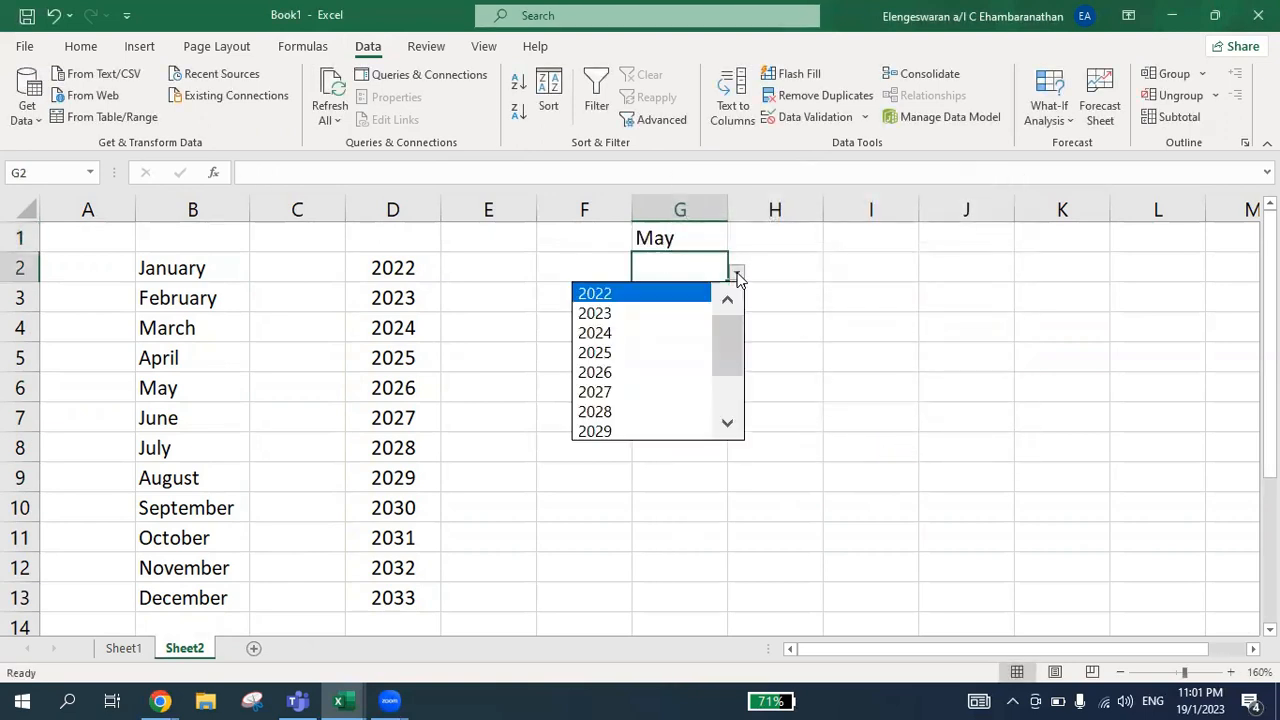
{"action": "left_click", "coordinate": [670, 333]}
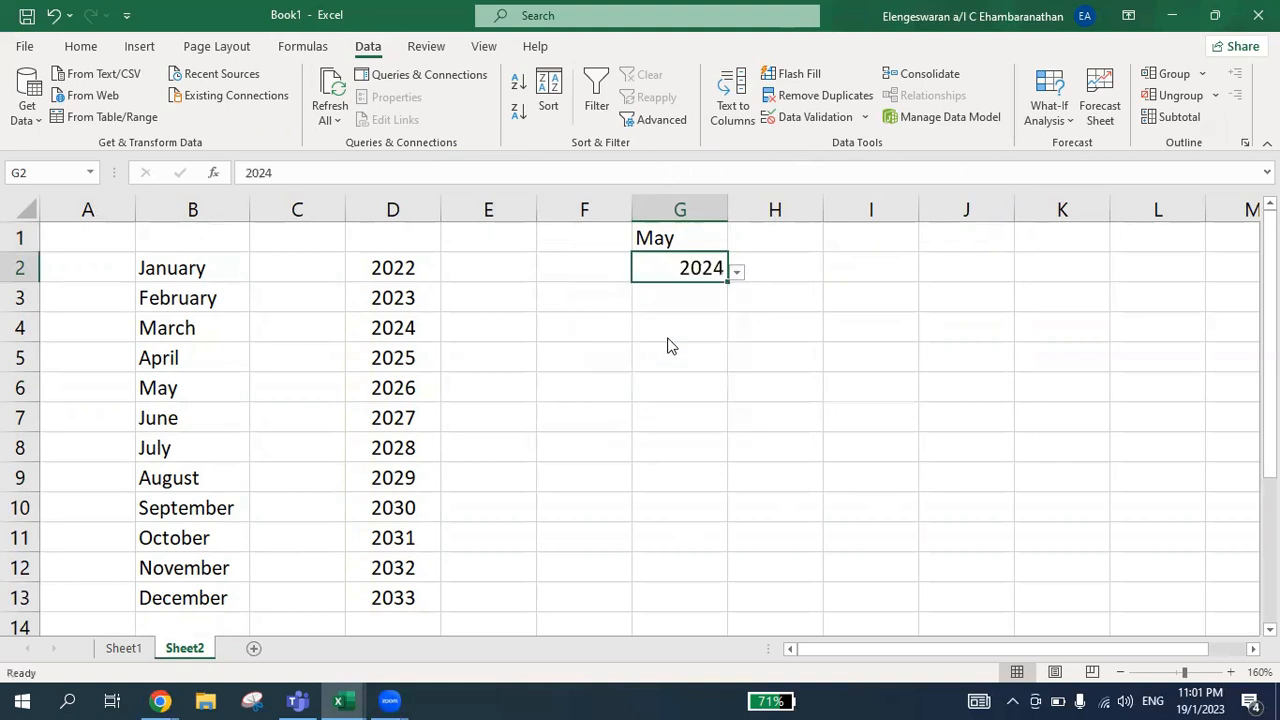
Enter the label Months in F1 and Years in F2, beside the dropdown cells
{"action": "key", "text": "Up"}
{"action": "key", "text": "Left"}
{"action": "type", "text": "Months"}
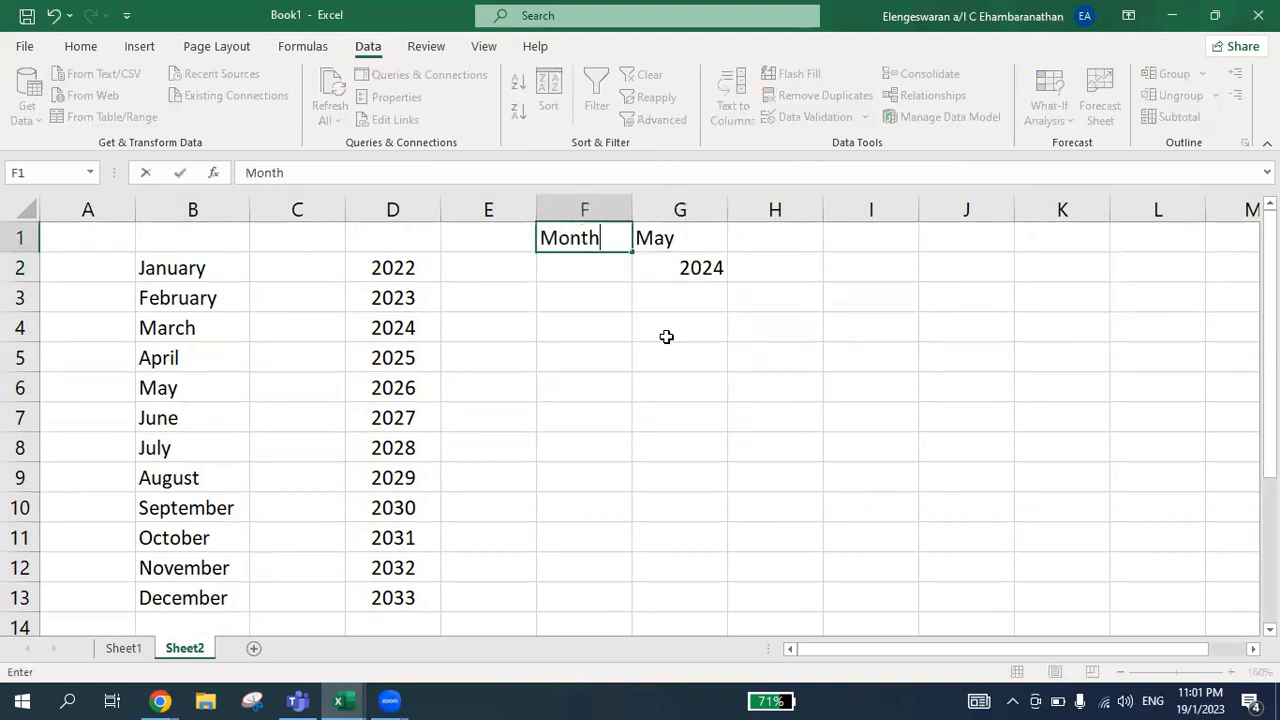
{"action": "key", "text": "Return"}
{"action": "type", "text": "Years"}
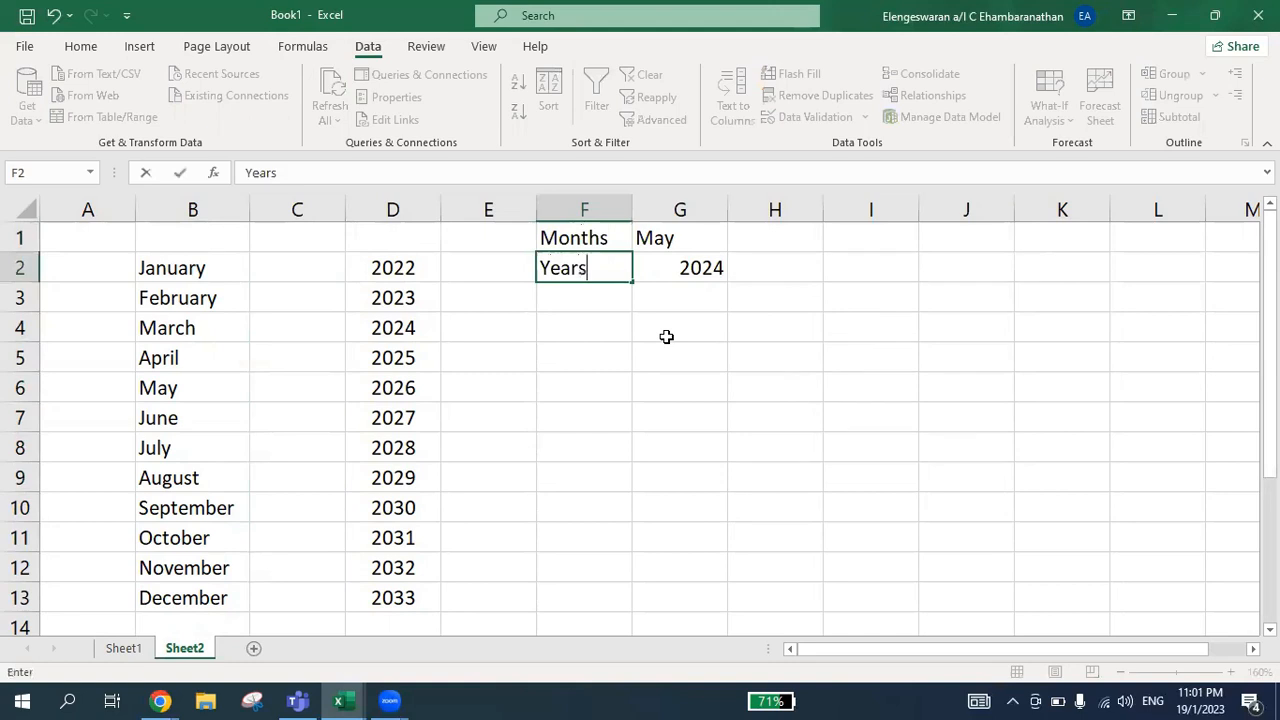
{"action": "key", "text": "Return"}
Change the labels to the singular, Year in F2 and Month in F1
{"action": "key", "text": "Up"}
{"action": "key", "text": "F2"}
{"action": "key", "text": "BackSpace"}
{"action": "key", "text": "Return"}
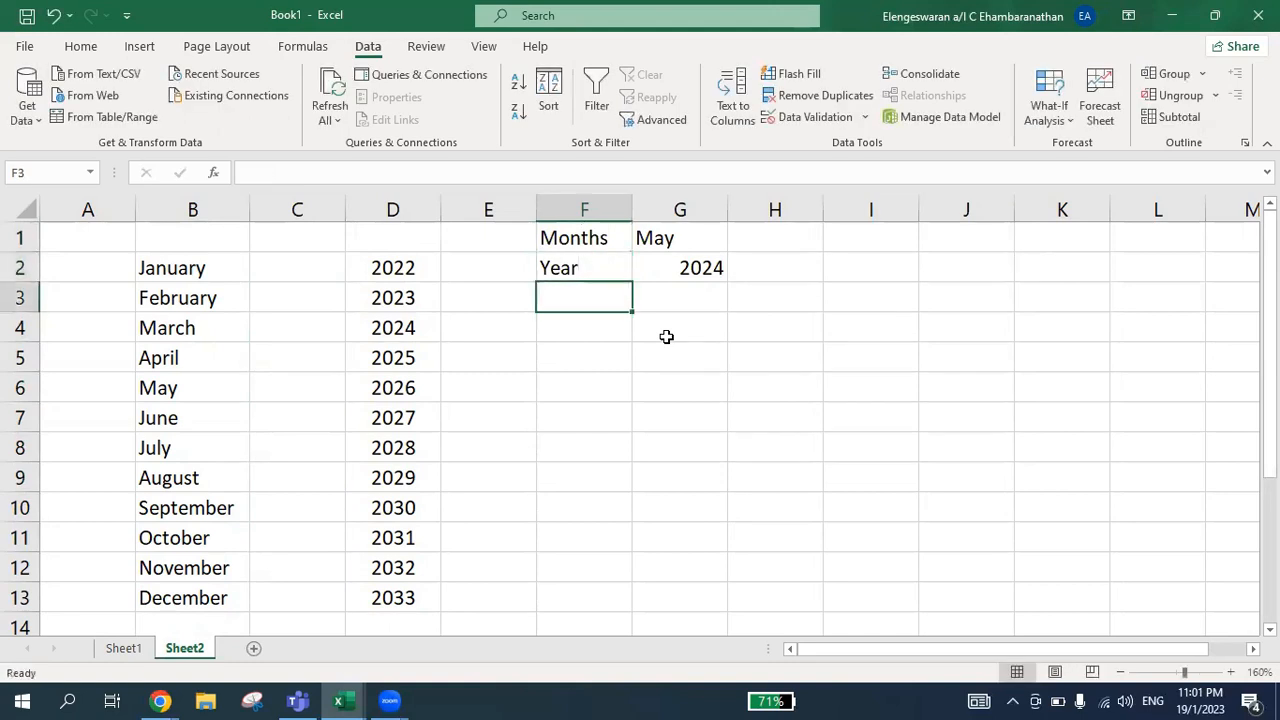
{"action": "key", "text": "Up"}
{"action": "key", "text": "Up"}
{"action": "key", "text": "F2"}
{"action": "key", "text": "BackSpace"}
{"action": "key", "text": "Return"}
{"action": "key", "text": "Return"}
Enter the label Start Date in F3, below the year label
{"action": "type", "text": "Sta"}
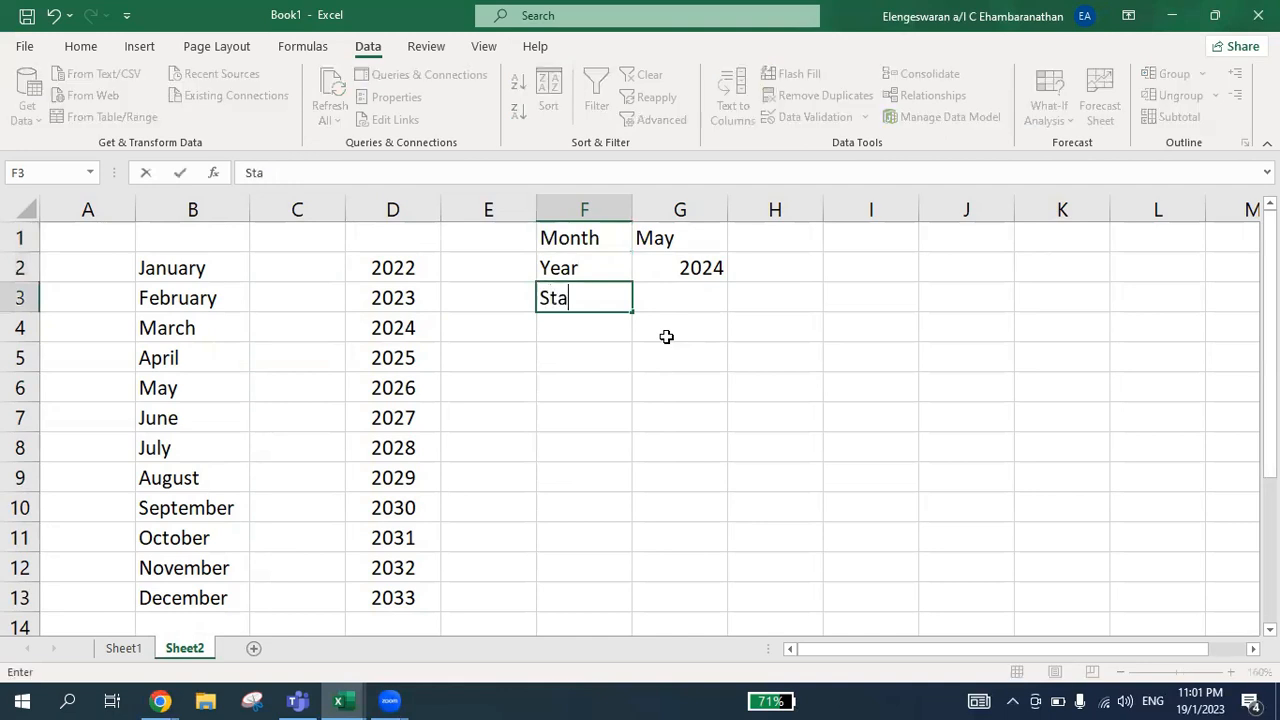
{"action": "type", "text": "rt Date"}
{"action": "key", "text": "Return"}
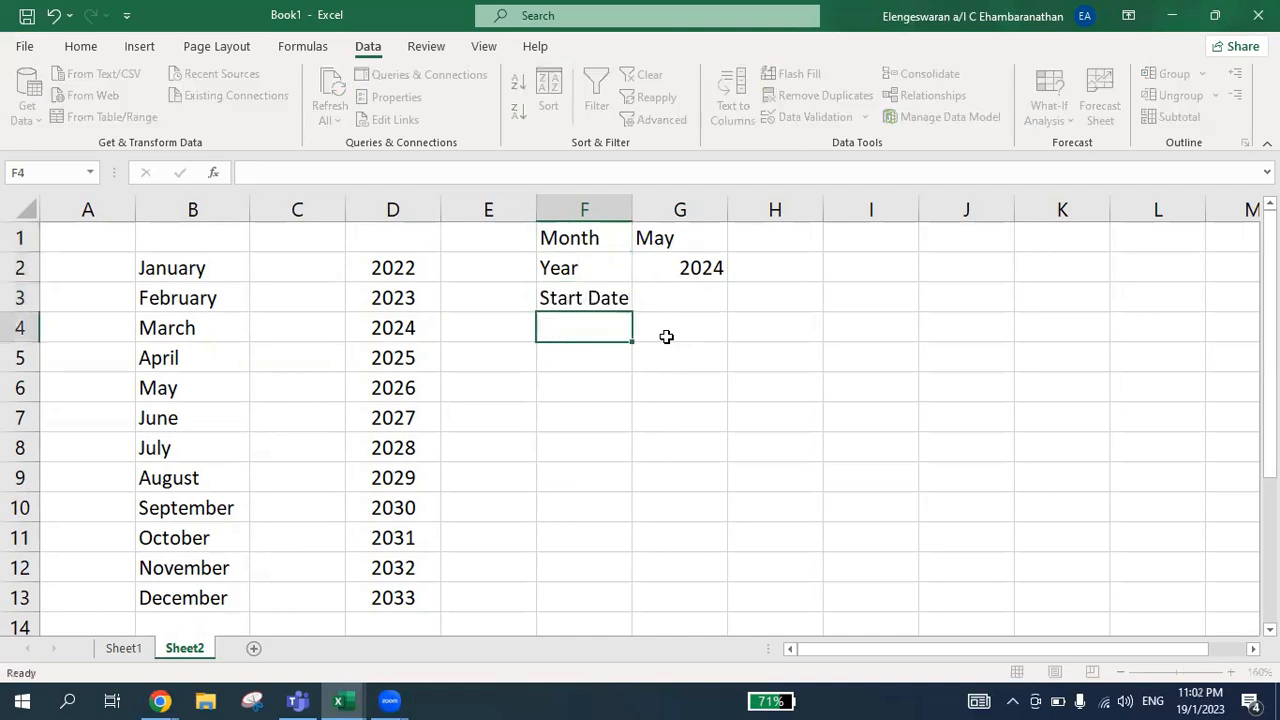
Enter the formula =DATE(G2,G1,1) in G3 to build the start date from the chosen year and month
{"action": "key", "text": "Up"}
{"action": "key", "text": "Right"}
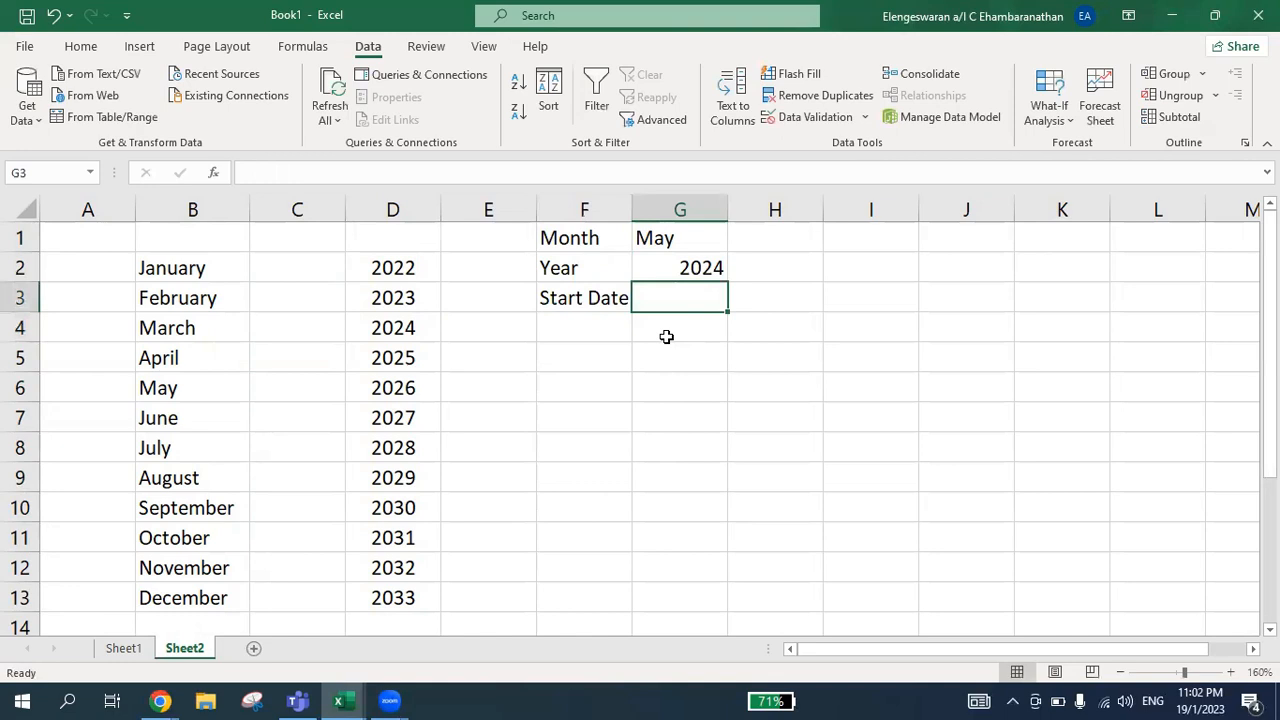
{"action": "type", "text": "=d"}
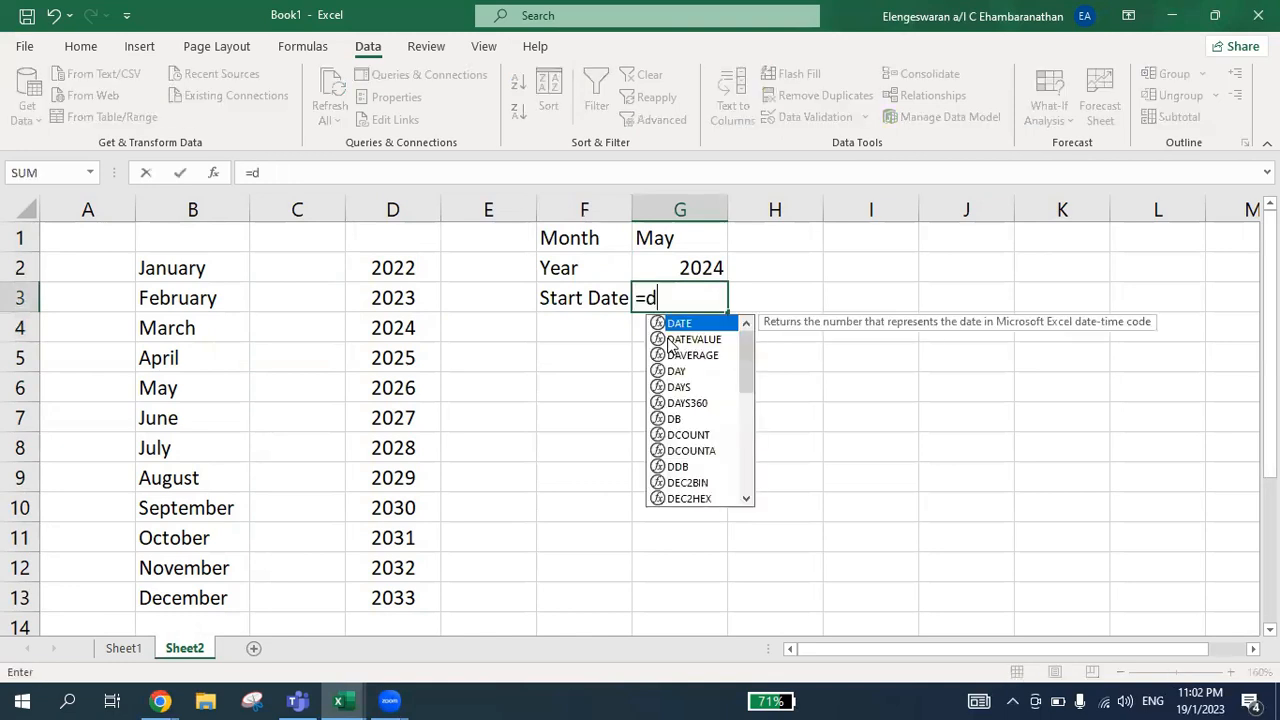
{"action": "type", "text": "ate("}
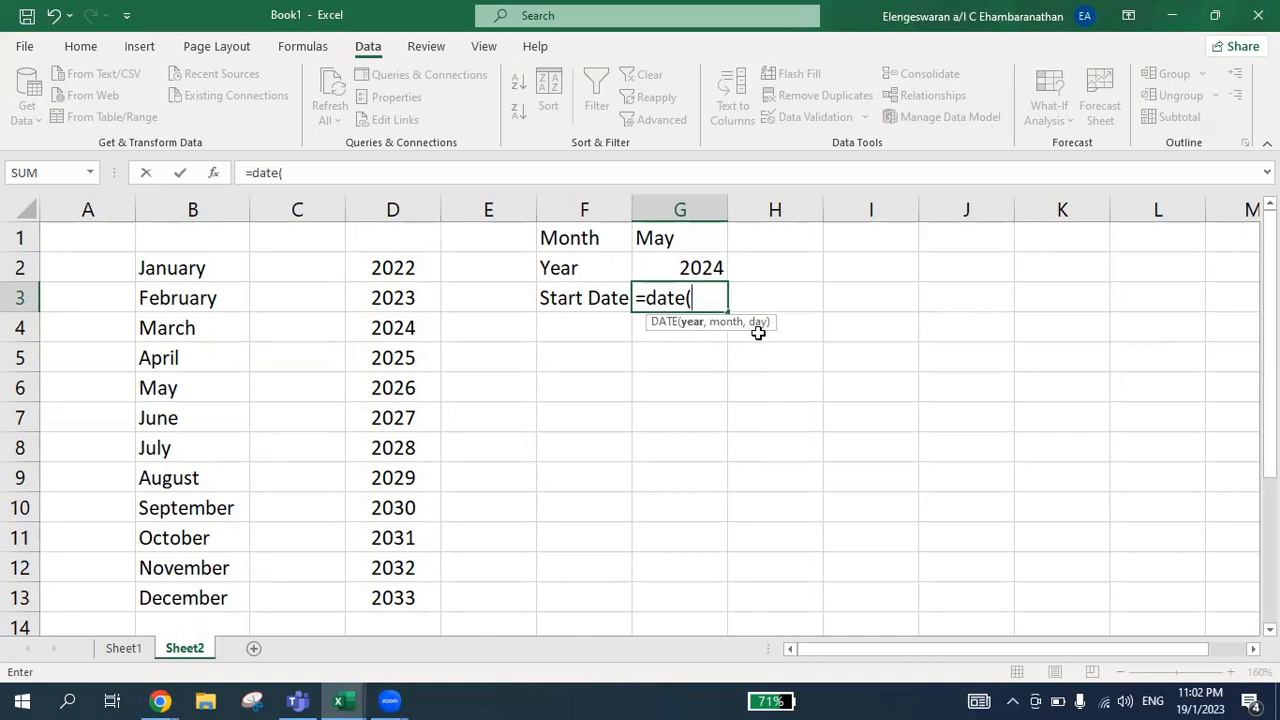
{"action": "left_click", "coordinate": [697, 268]}
{"action": "type", "text": ","}
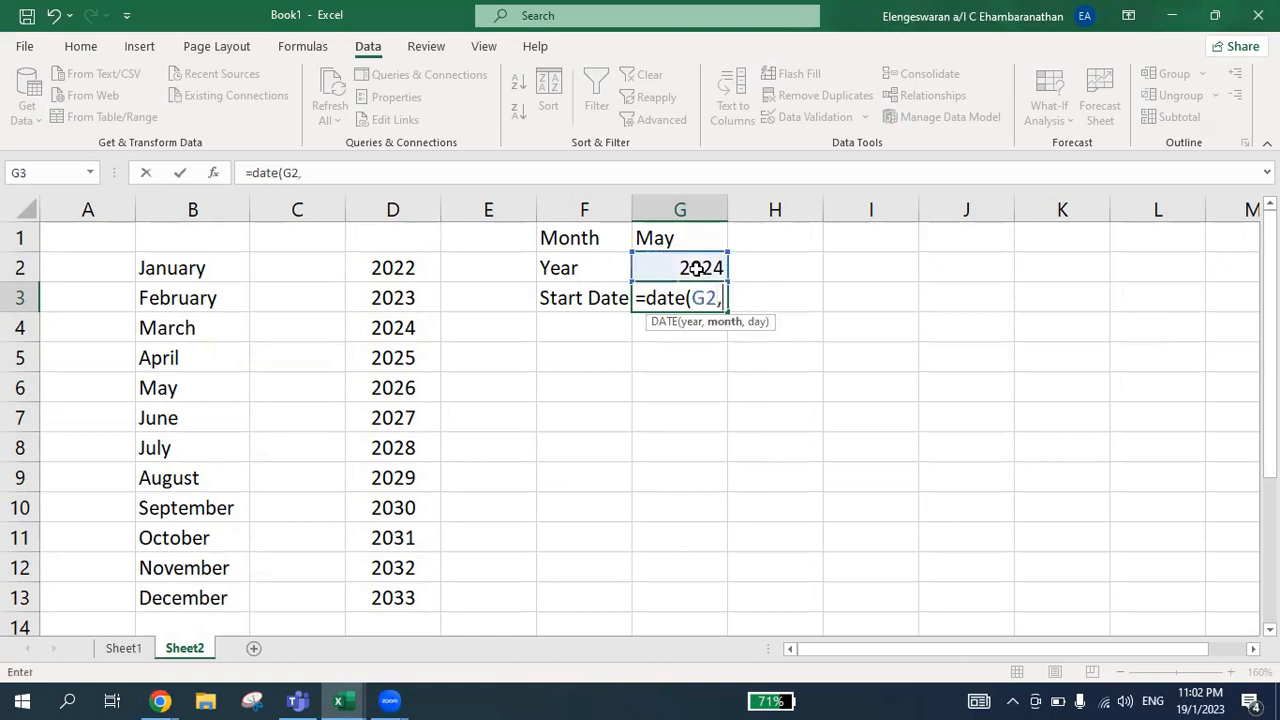
{"action": "left_click", "coordinate": [650, 238]}
{"action": "type", "text": ","}
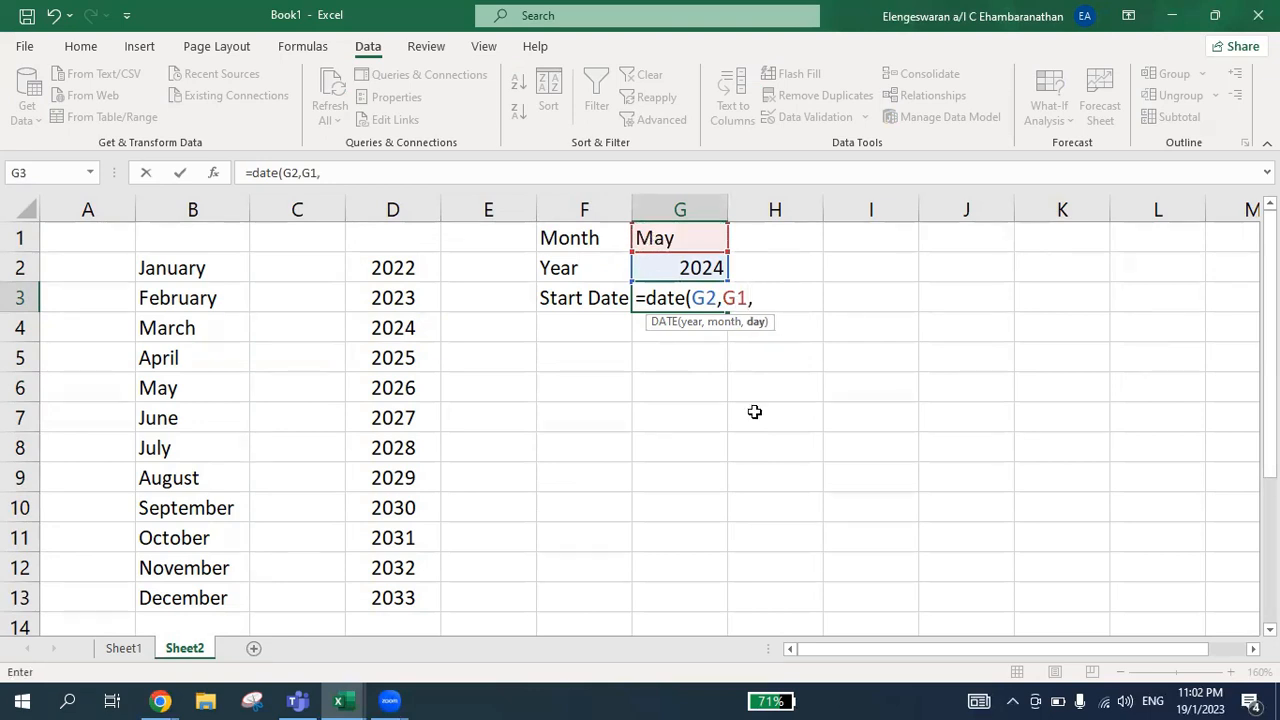
{"action": "type", "text": "1)"}
{"action": "key", "text": "Return"}
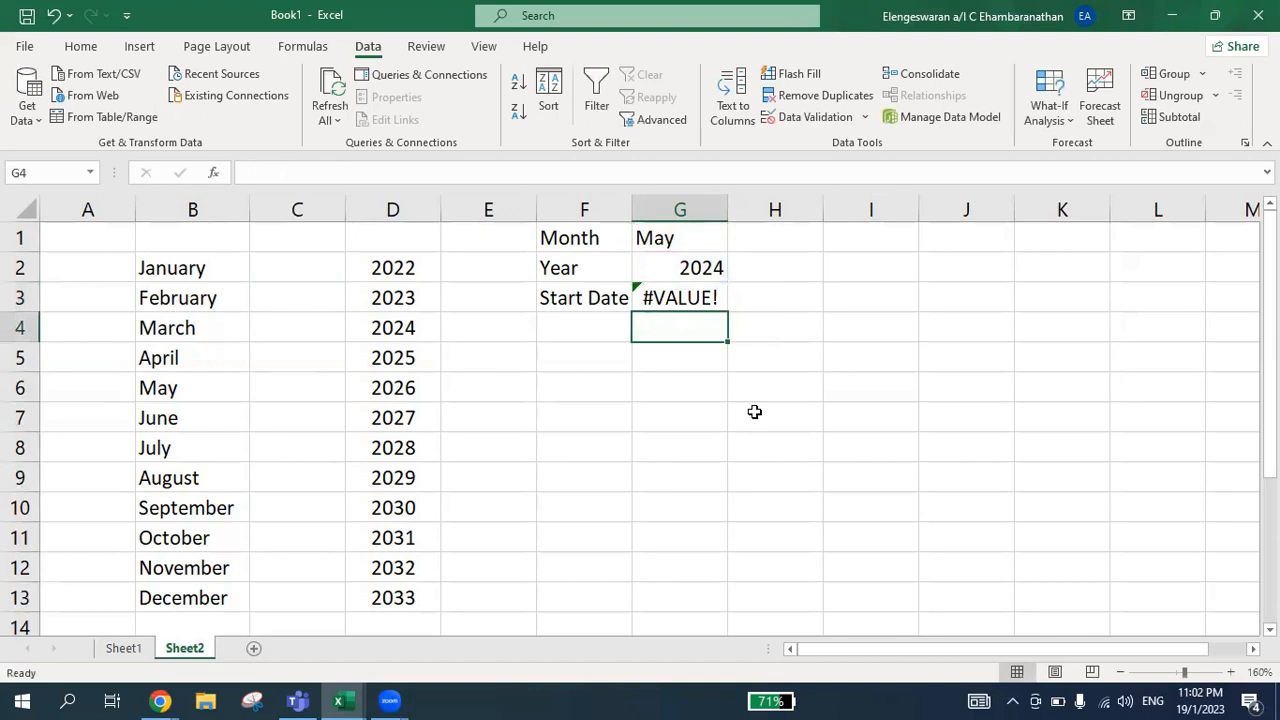
{"action": "key", "text": "Up"}
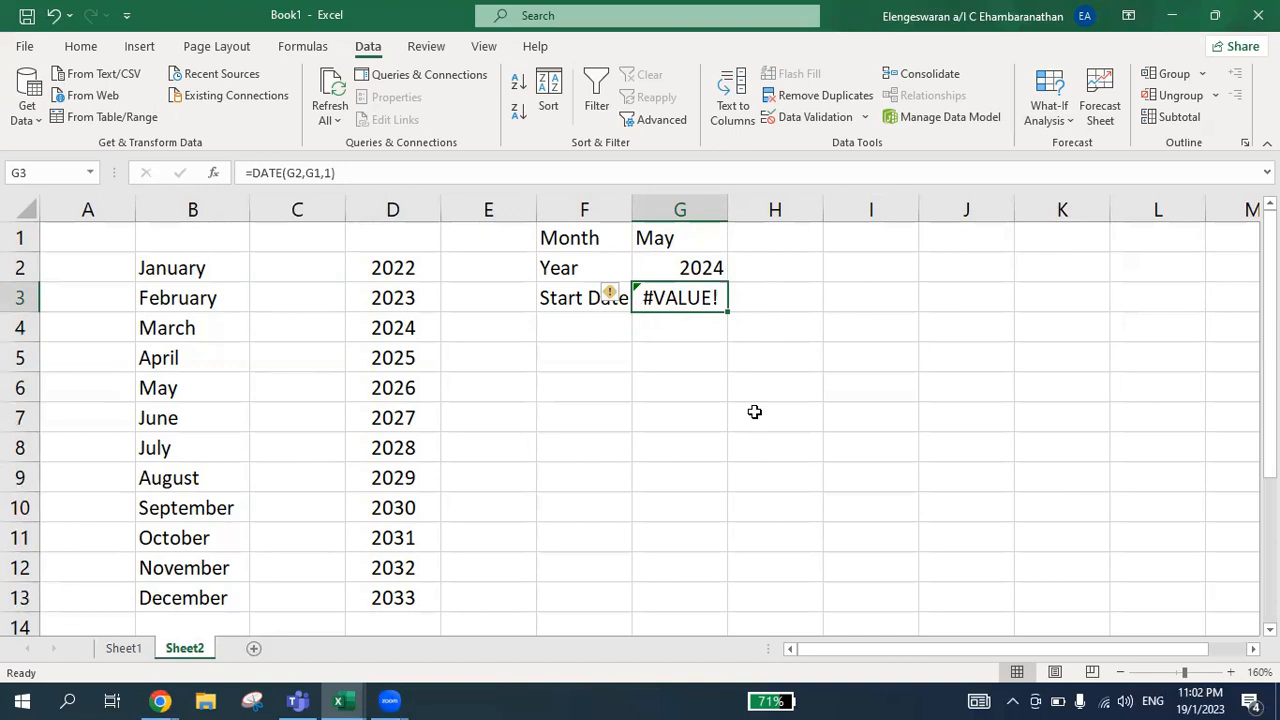
{"action": "key", "text": "Up"}
{"action": "key", "text": "Up"}
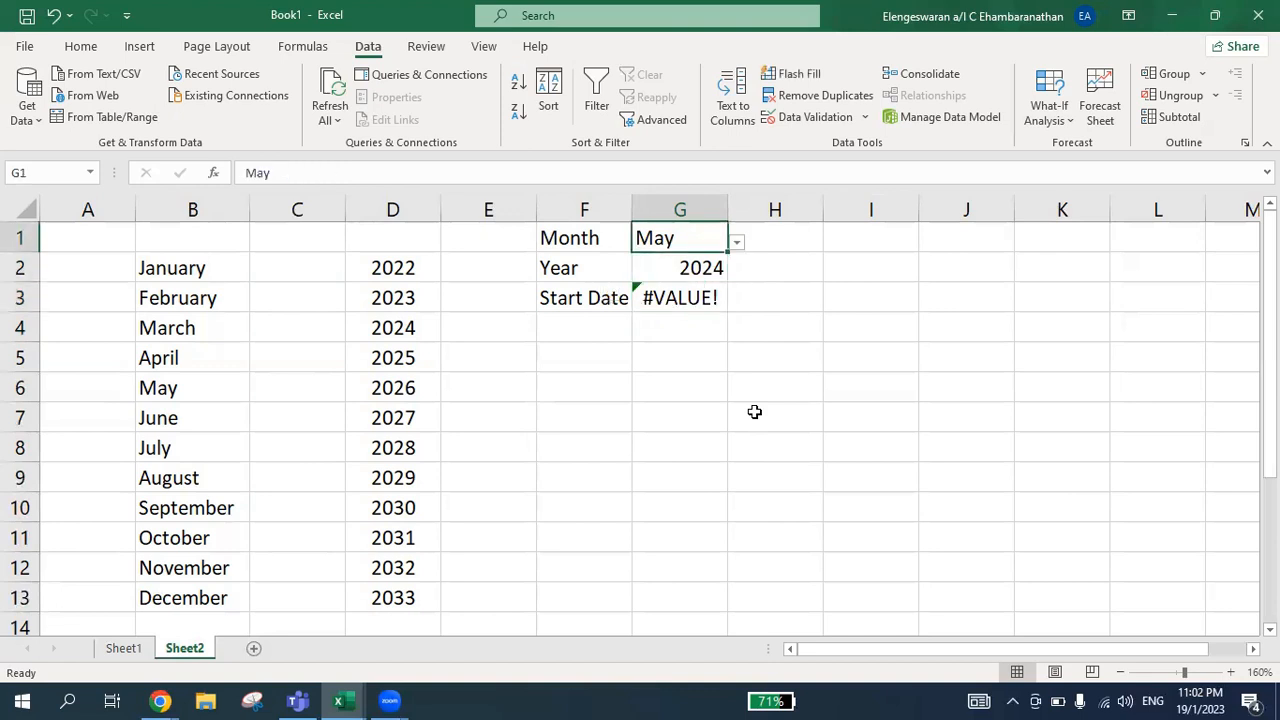
{"action": "key", "text": "Down"}
{"action": "key", "text": "Down"}
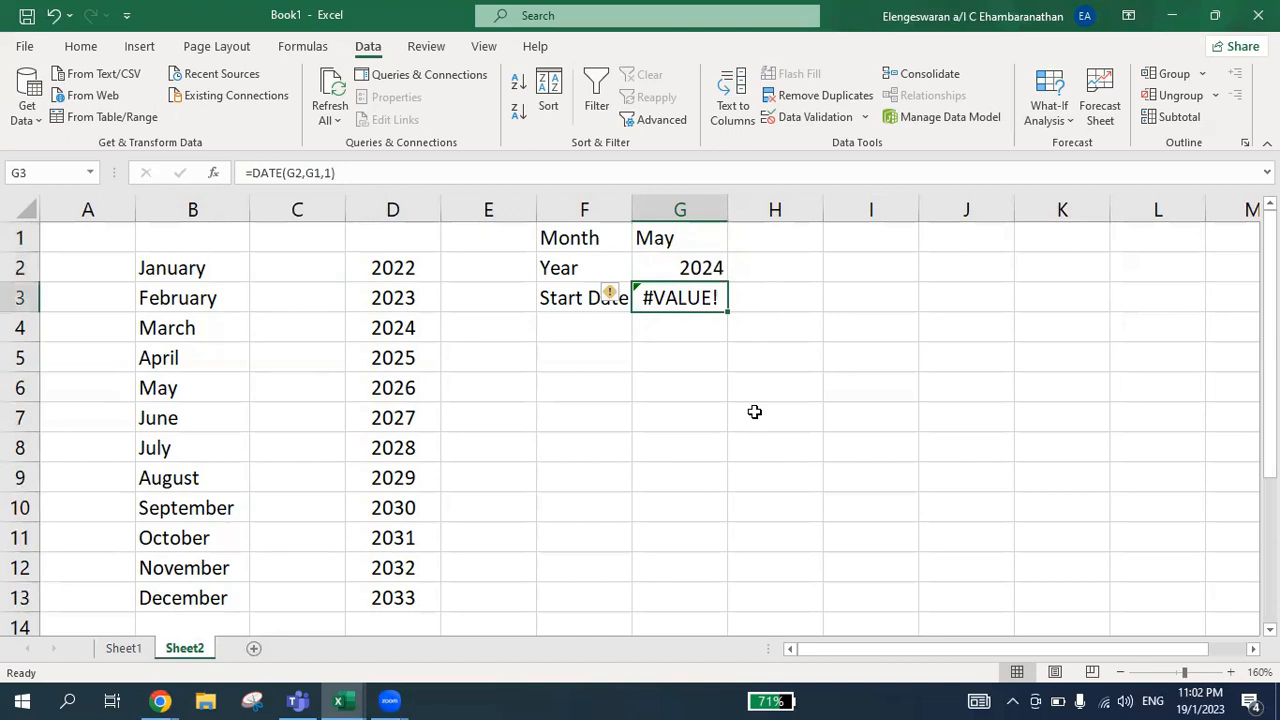
Change the start date formula in G3 to =DATE(G2,MONTH(G1&1),1) so the month name is converted to a number
{"action": "key", "text": "F2"}
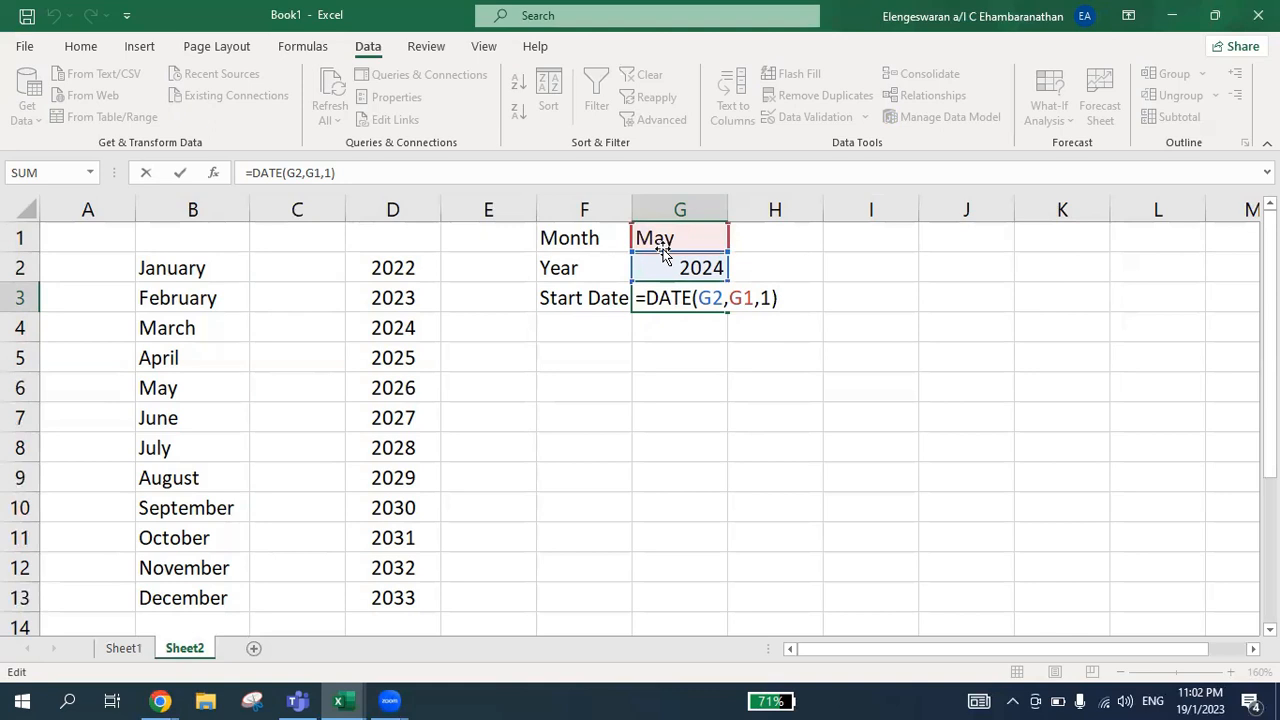
{"action": "key", "text": "BackSpace"}
{"action": "key", "text": "BackSpace"}
{"action": "key", "text": "BackSpace"}
{"action": "key", "text": "BackSpace"}
{"action": "key", "text": "BackSpace"}
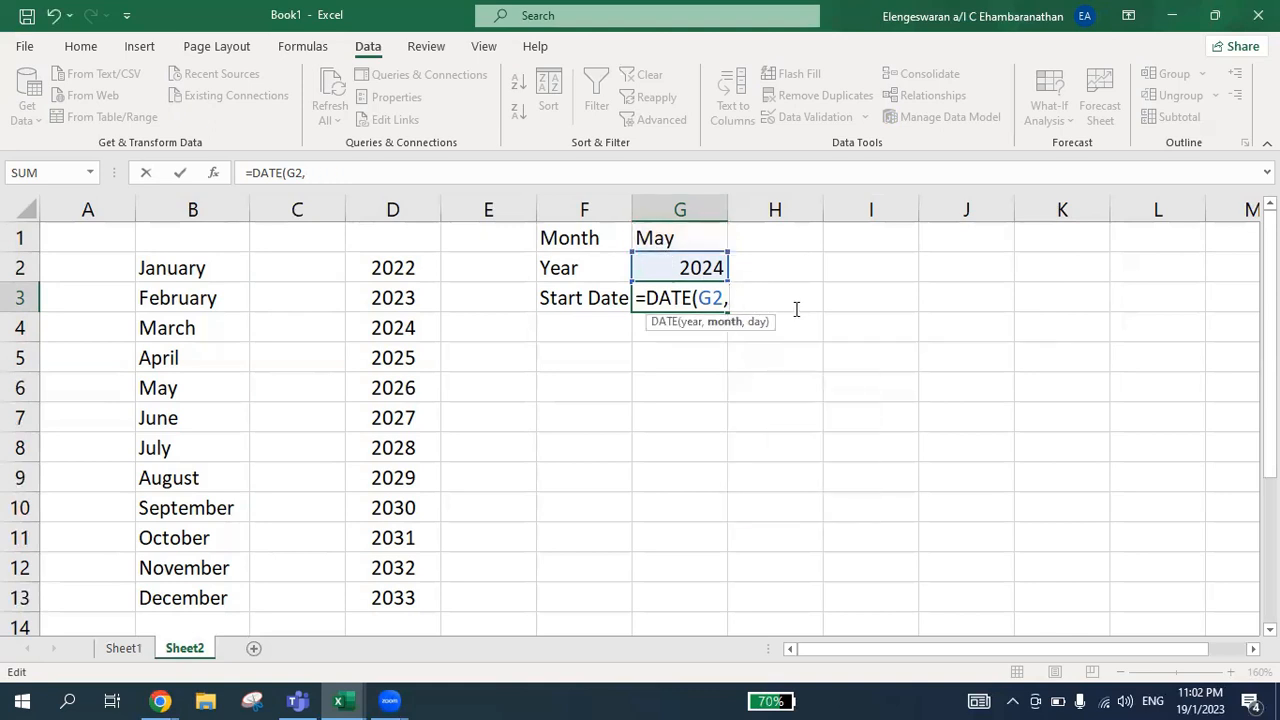
{"action": "type", "text": "month"}
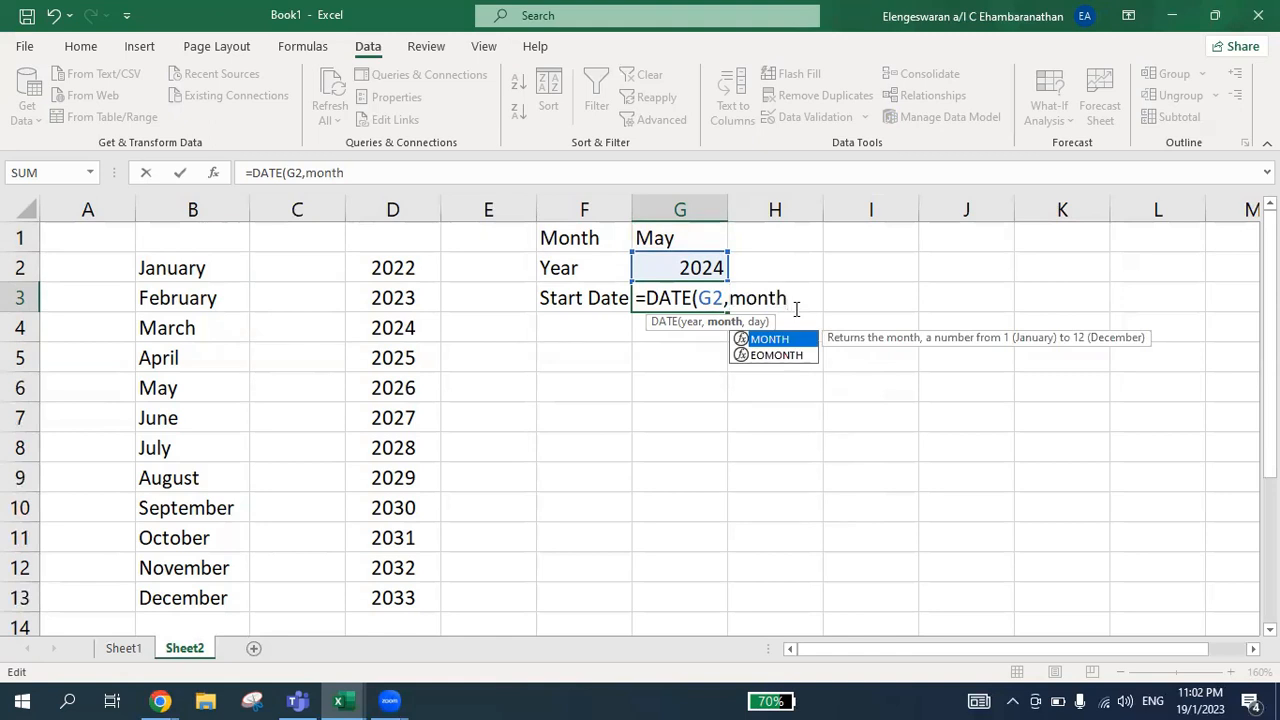
{"action": "type", "text": "("}
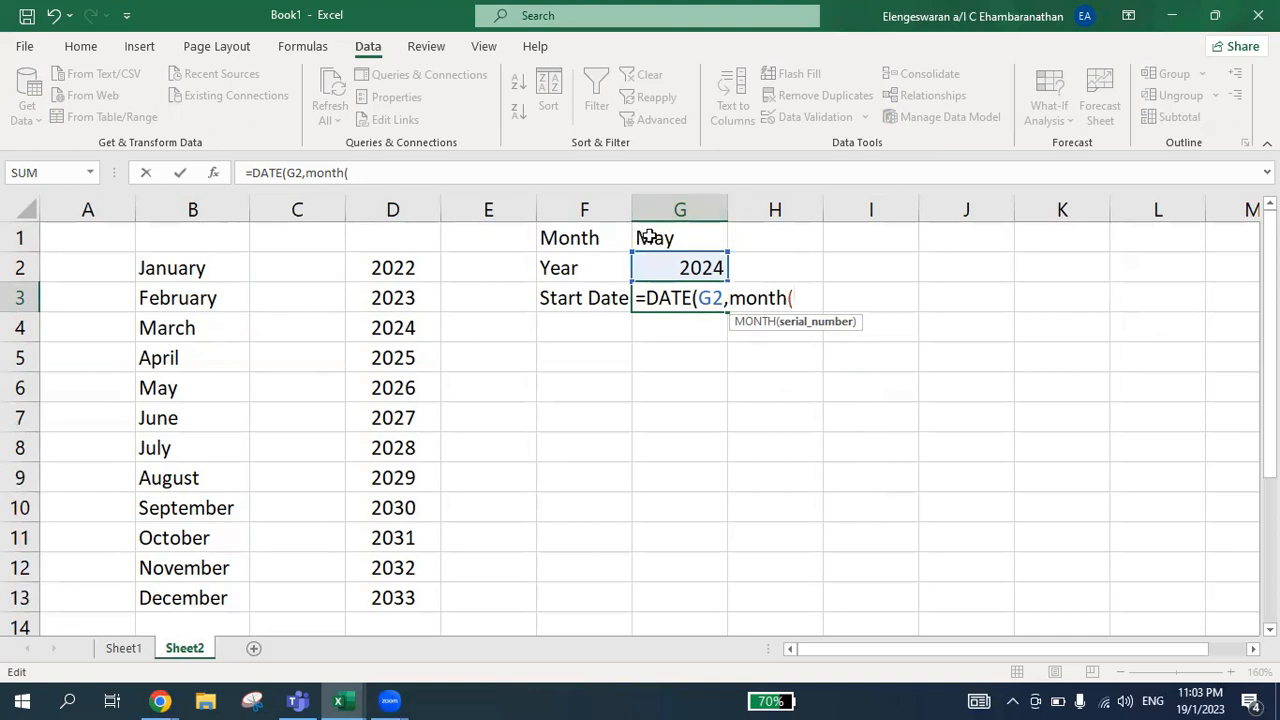
{"action": "left_click", "coordinate": [679, 235]}
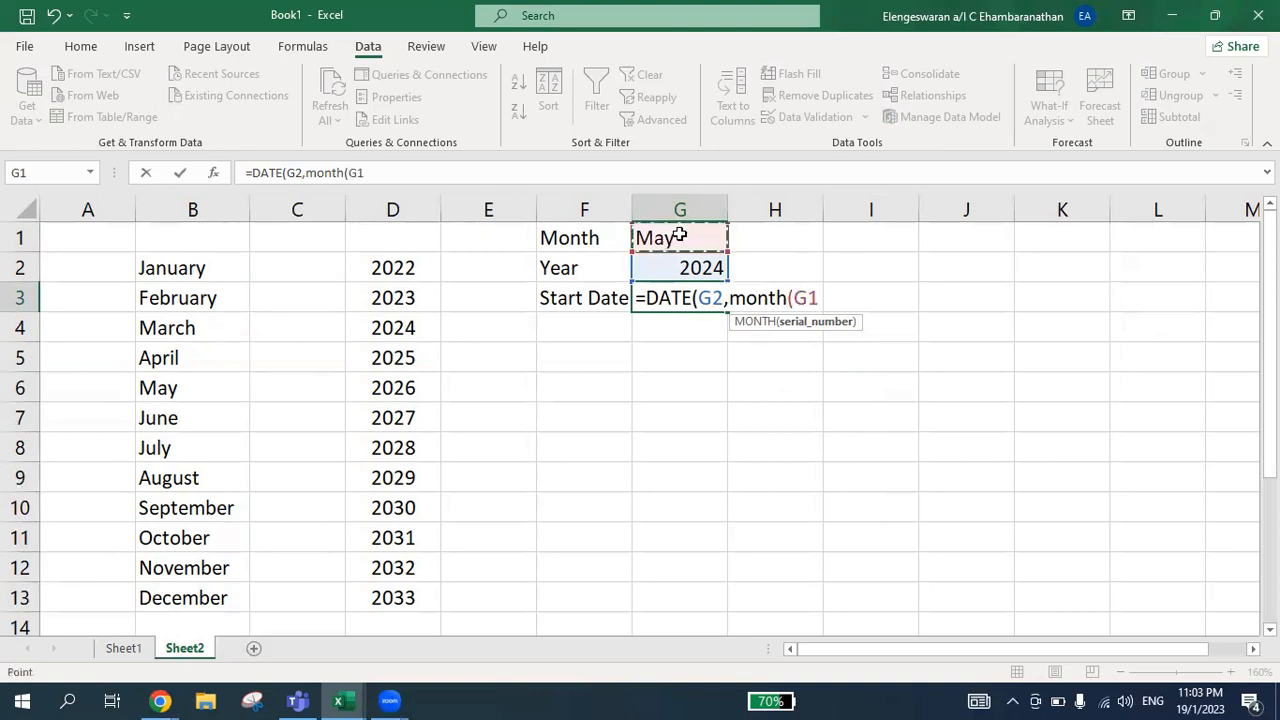
{"action": "type", "text": "&1"}
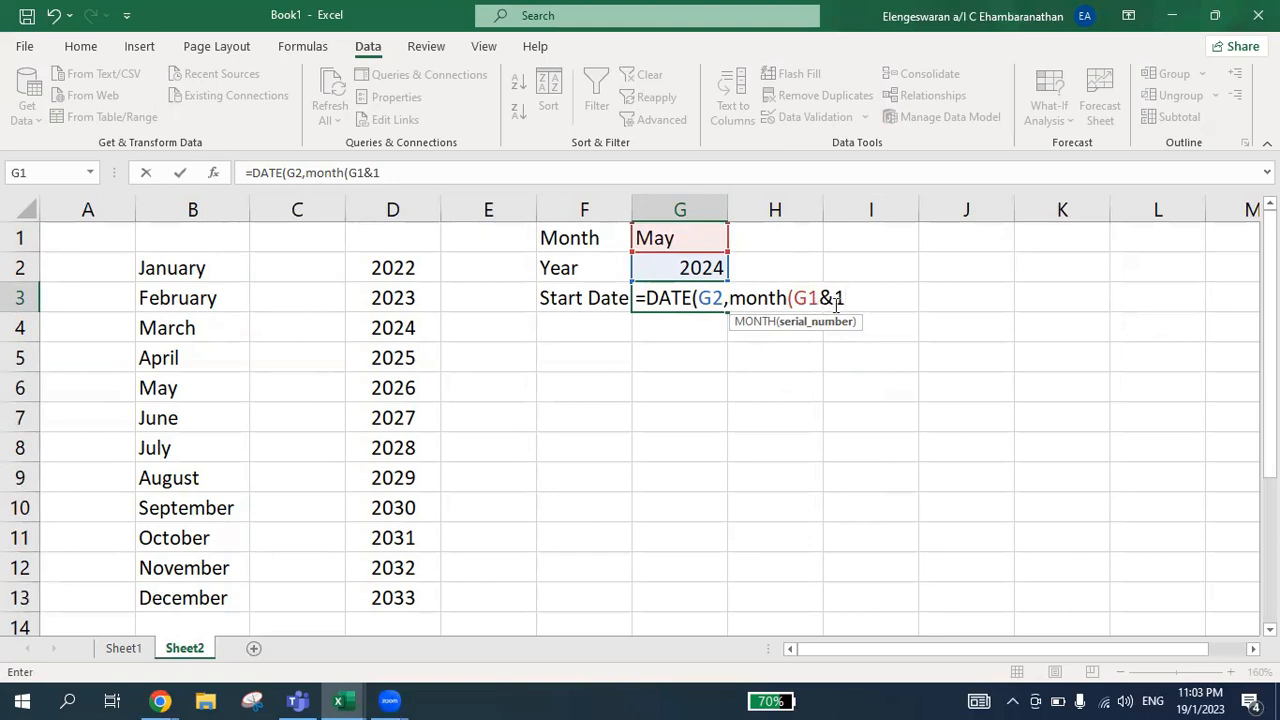
{"action": "type", "text": ")"}
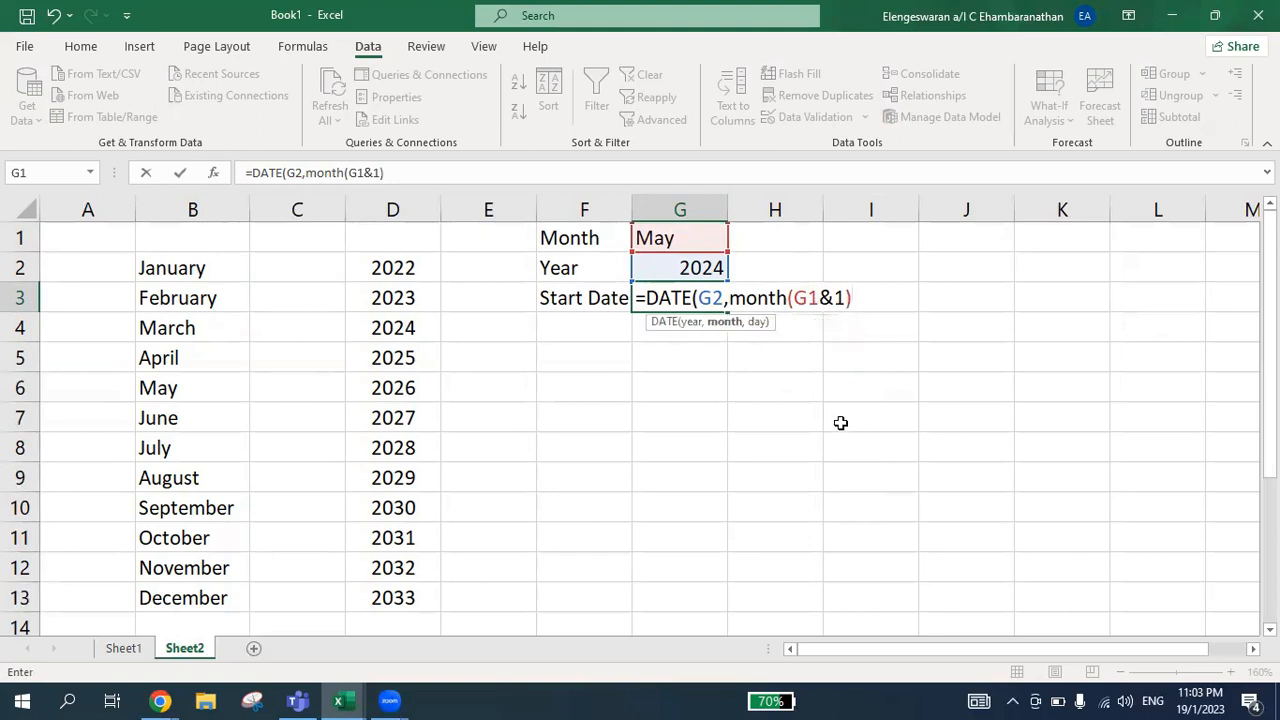
{"action": "type", "text": ",1)"}
{"action": "key", "text": "Return"}
{"action": "key", "text": "Up"}
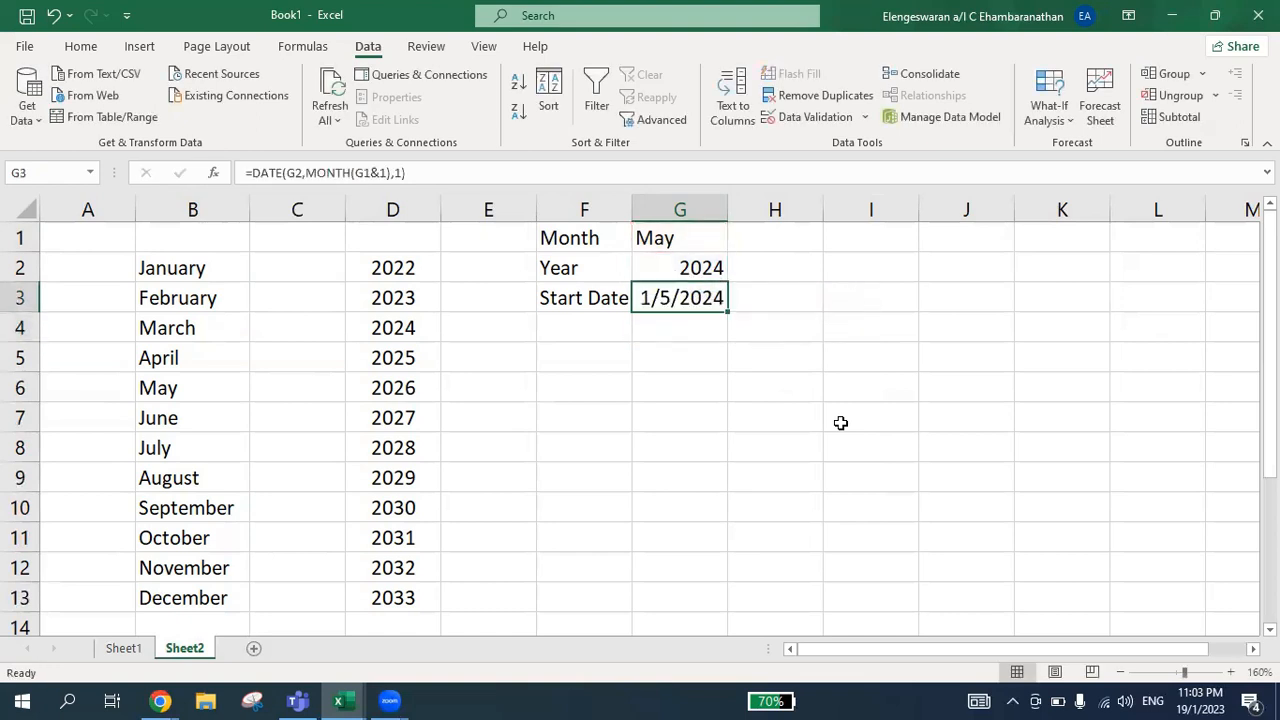
Choose January as the month in G1 and 2022 as the year in G2 from their dropdowns
{"action": "key", "text": "Up"}
{"action": "key", "text": "Up"}
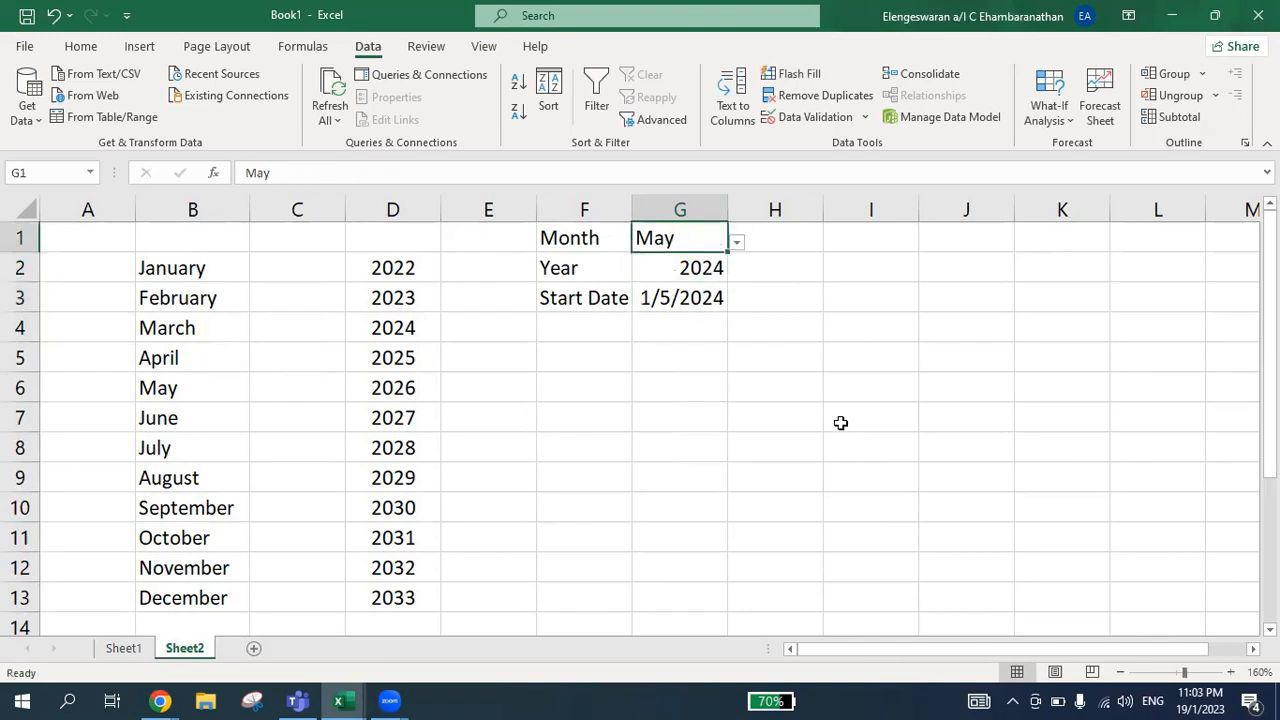
{"action": "left_click", "coordinate": [735, 243]}
{"action": "left_click_drag", "start_coordinate": [734, 340], "coordinate": [724, 270]}
{"action": "left_click", "coordinate": [640, 264]}
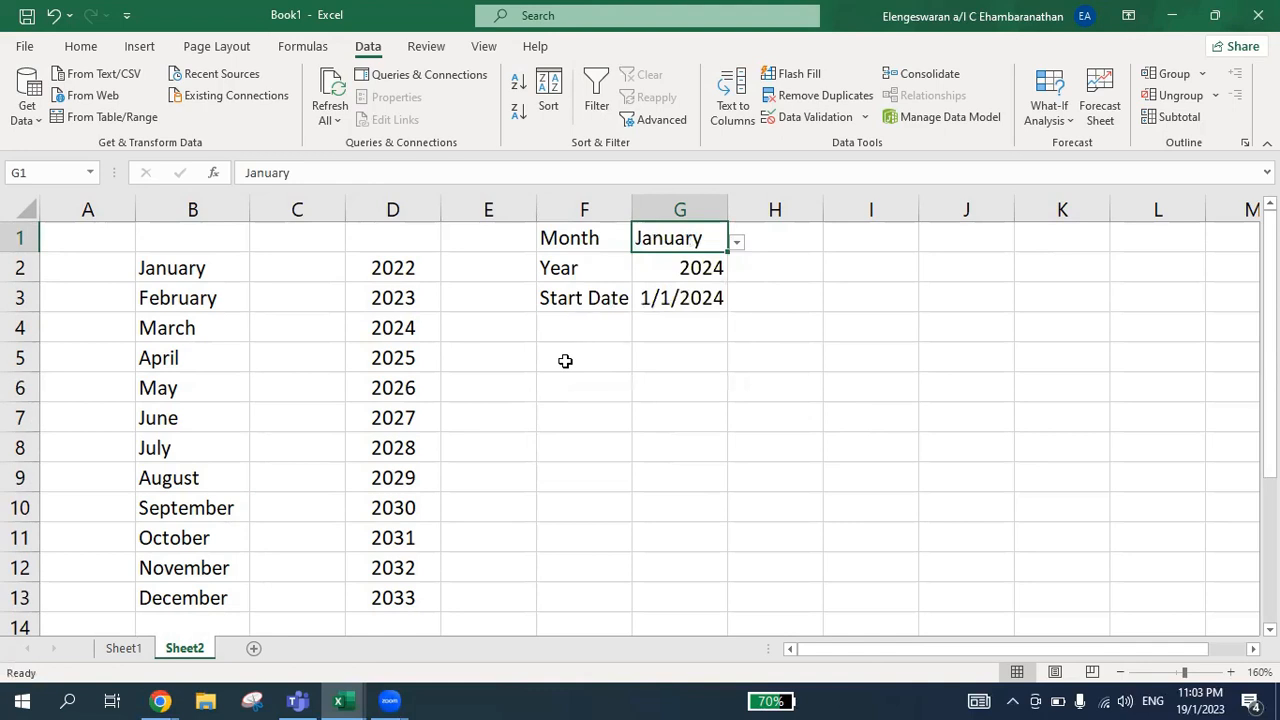
{"action": "left_click", "coordinate": [675, 271]}
{"action": "left_click", "coordinate": [738, 273]}
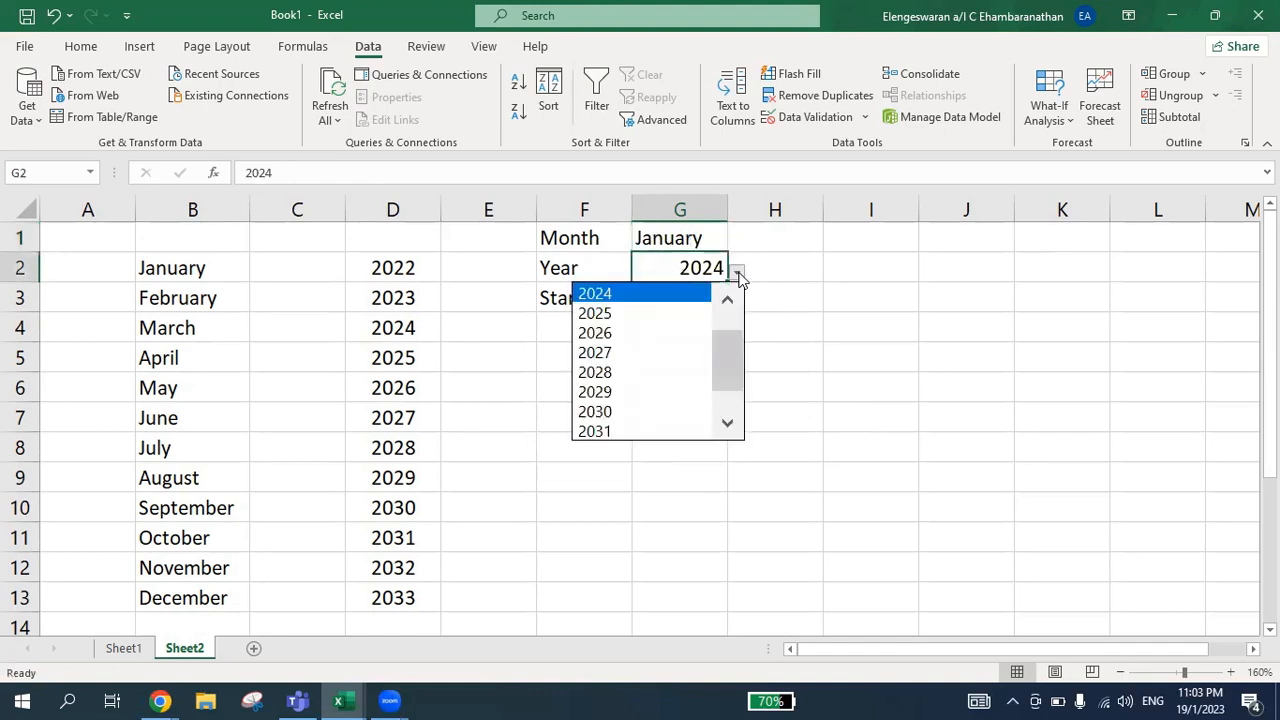
{"action": "left_click_drag", "start_coordinate": [728, 363], "coordinate": [726, 300]}
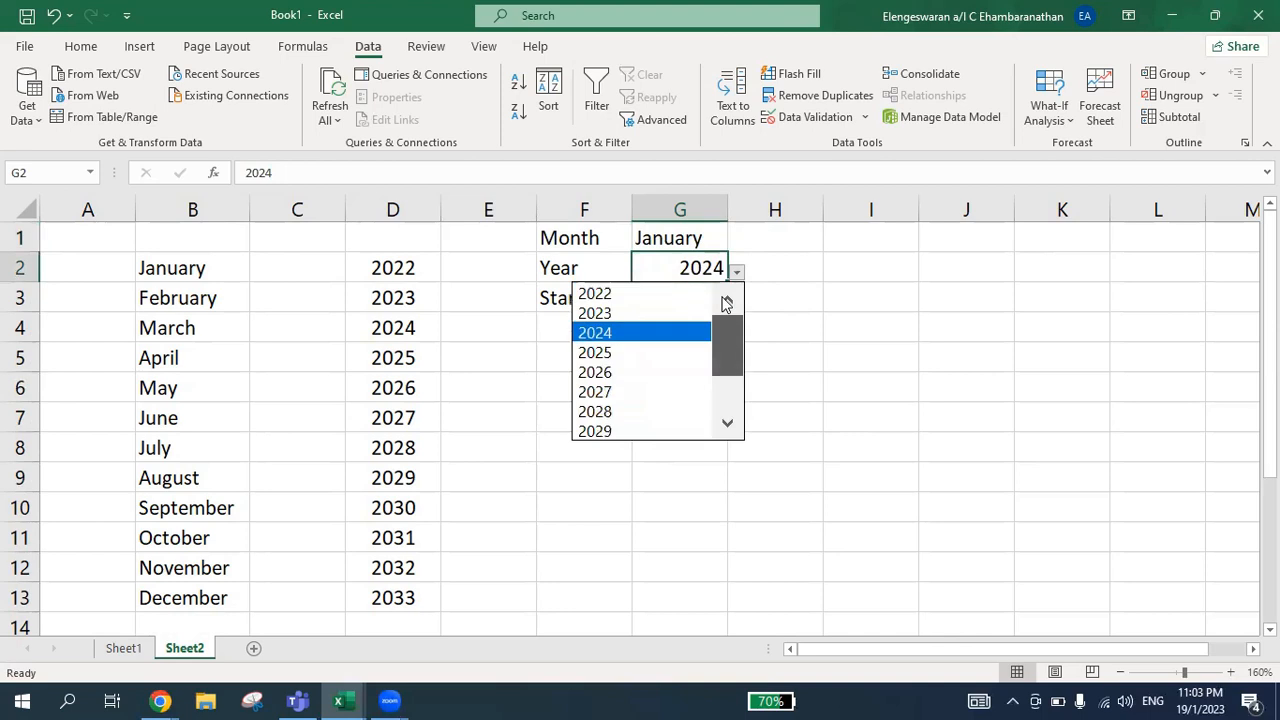
{"action": "left_click", "coordinate": [642, 296]}
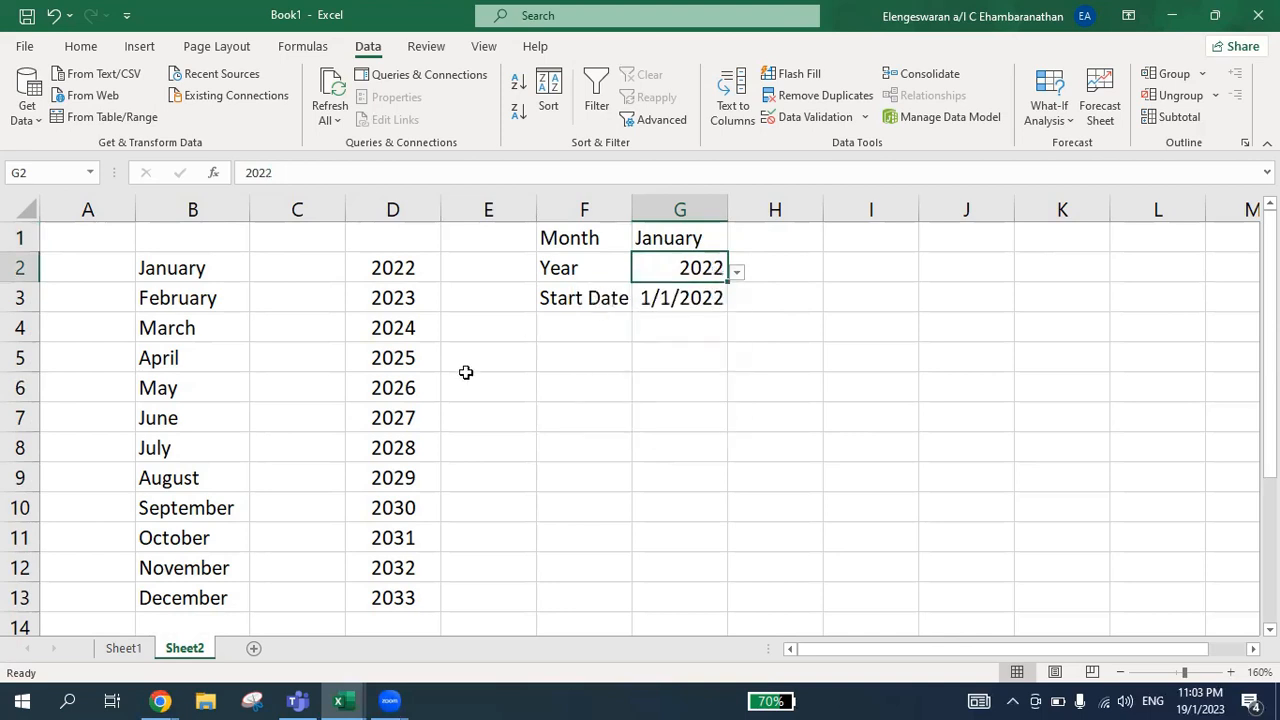
Enter the label End Date in F4, below the start date label
{"action": "key", "text": "Down"}
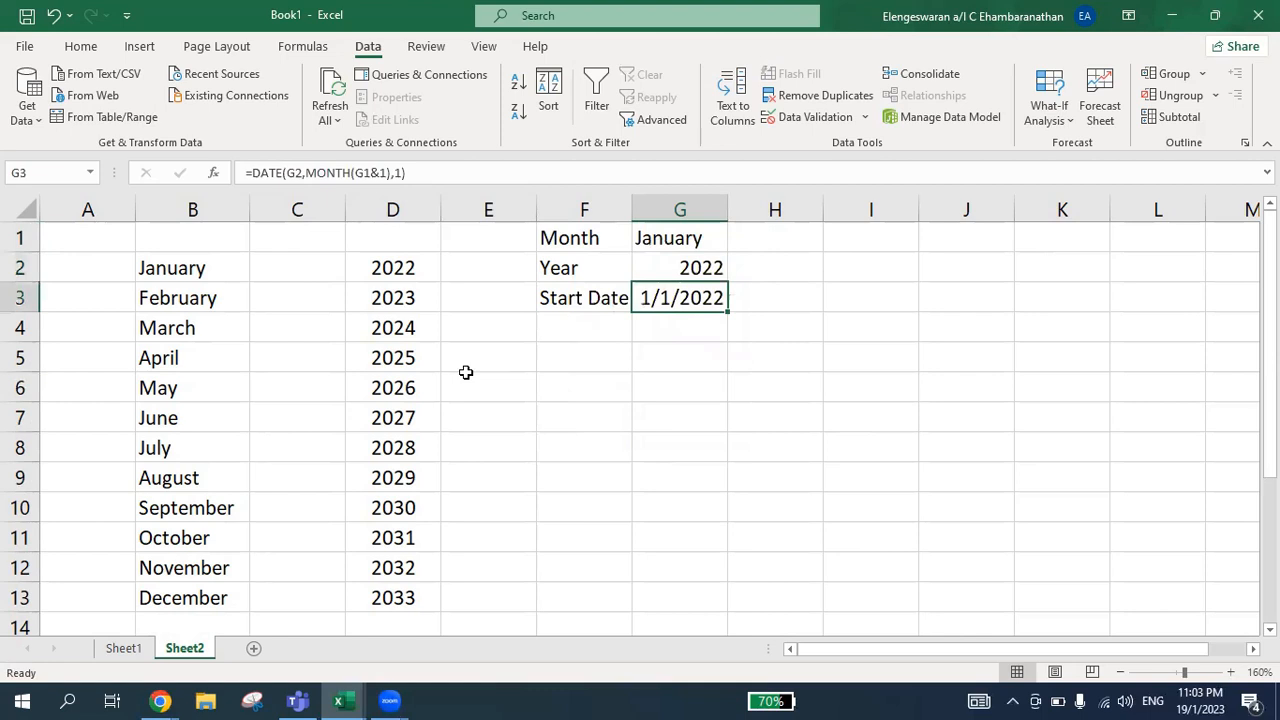
{"action": "key", "text": "Down"}
{"action": "key", "text": "Left"}
{"action": "type", "text": "End Date"}
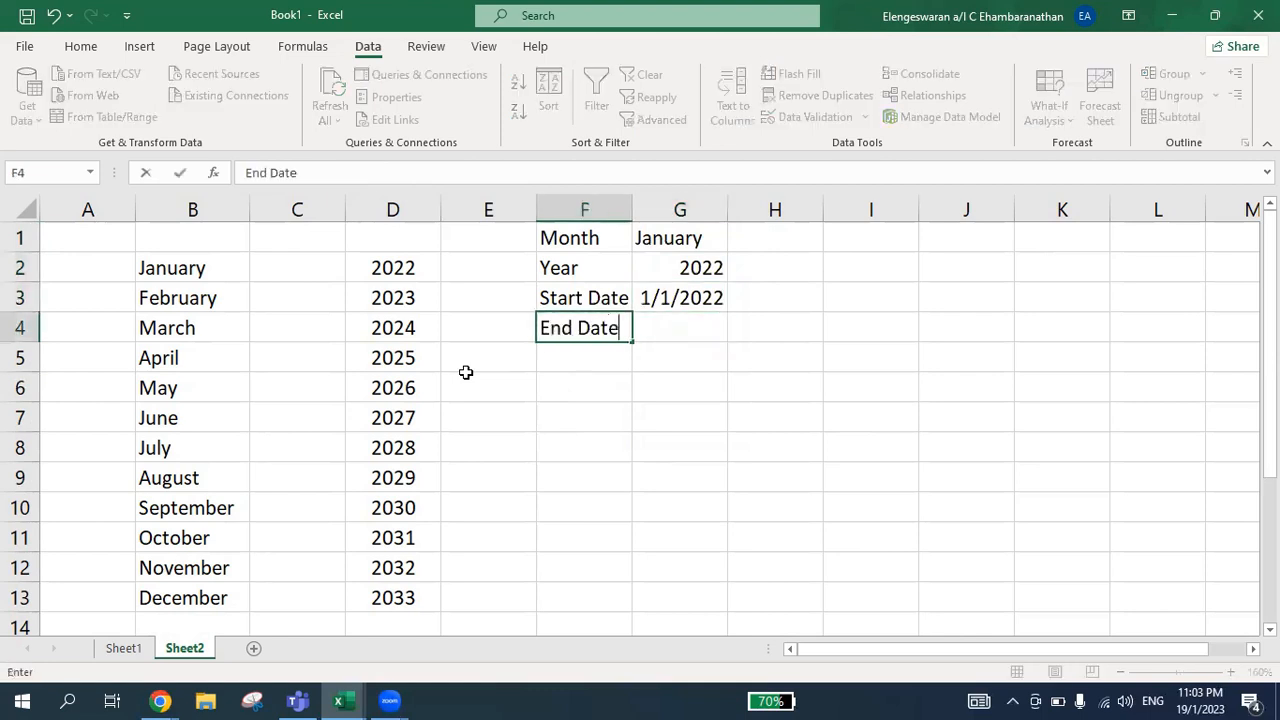
{"action": "key", "text": "Return"}
Enter the formula =EOMONTH(G3,0) in G4 to calculate the last day of the chosen month
{"action": "key", "text": "Up"}
{"action": "key", "text": "Right"}
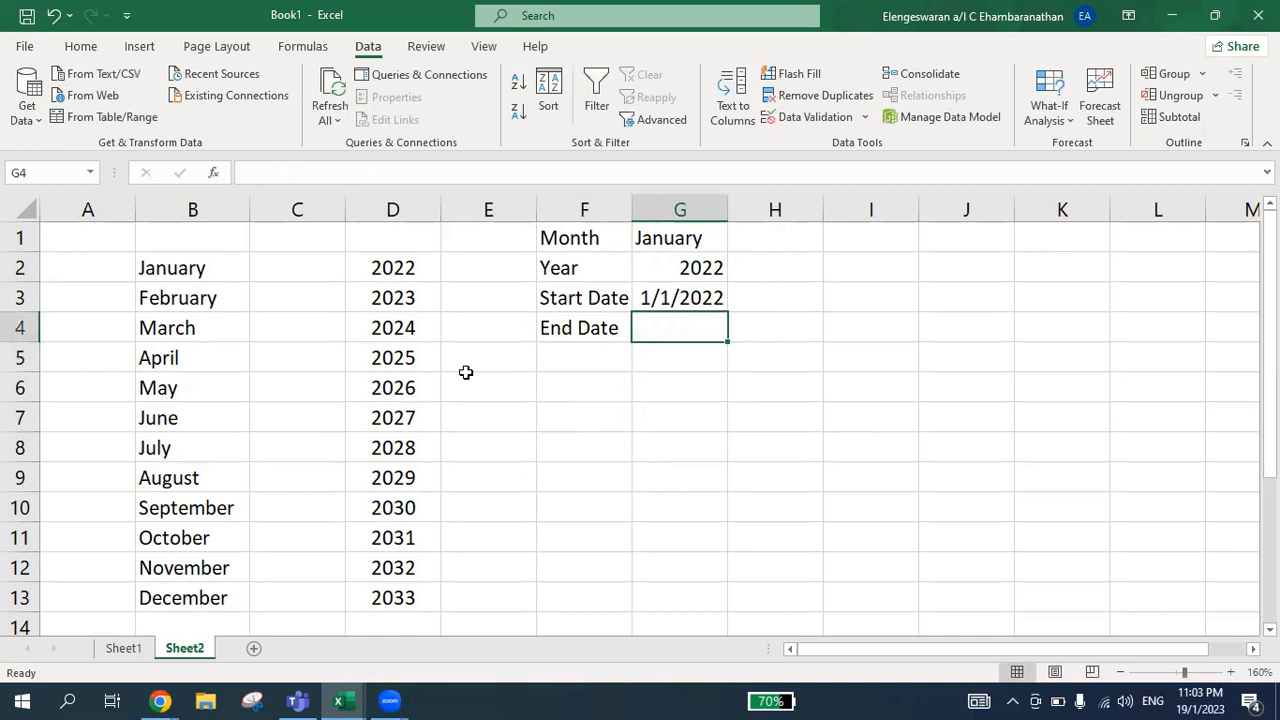
{"action": "type", "text": "="}
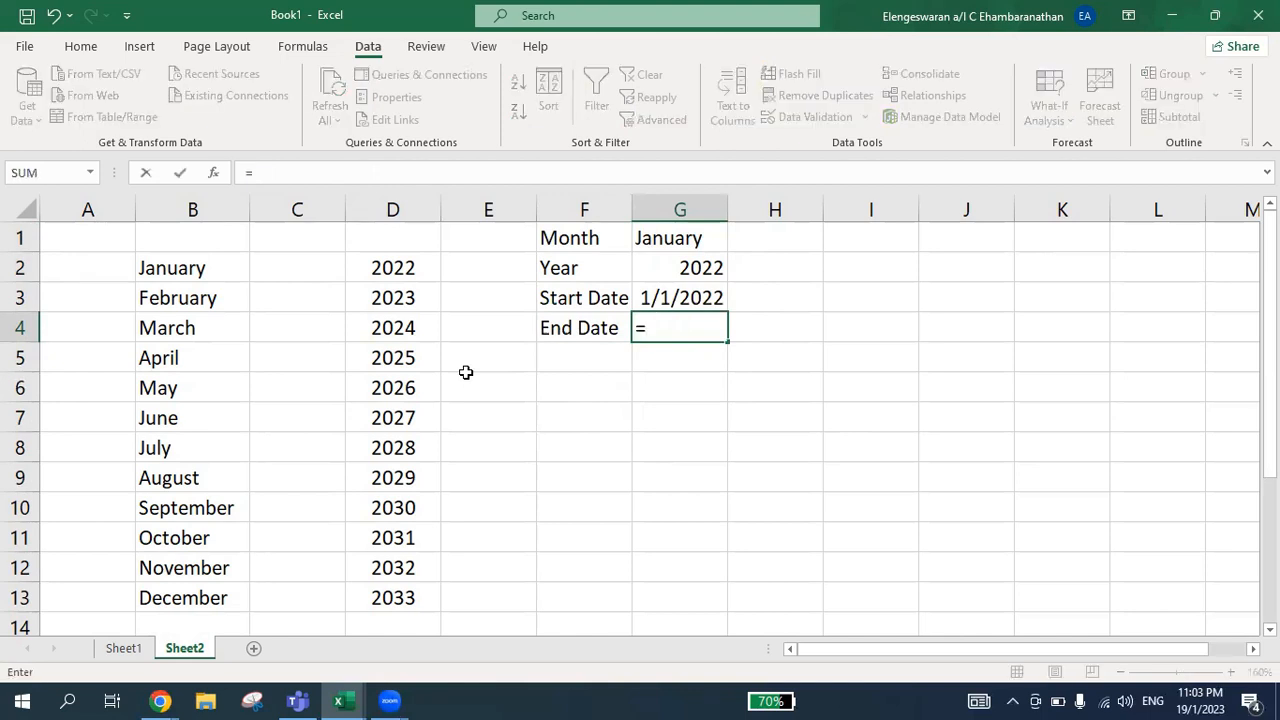
{"action": "type", "text": "eom"}
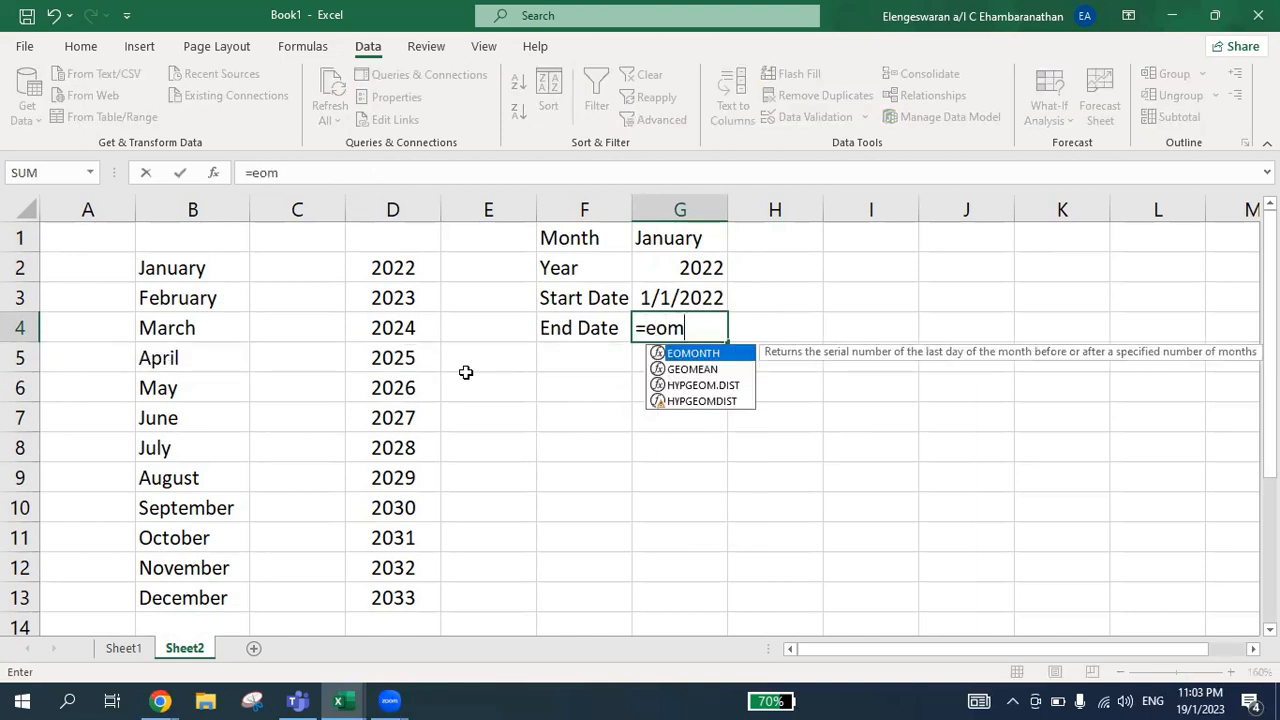
{"action": "double_click", "coordinate": [692, 356]}
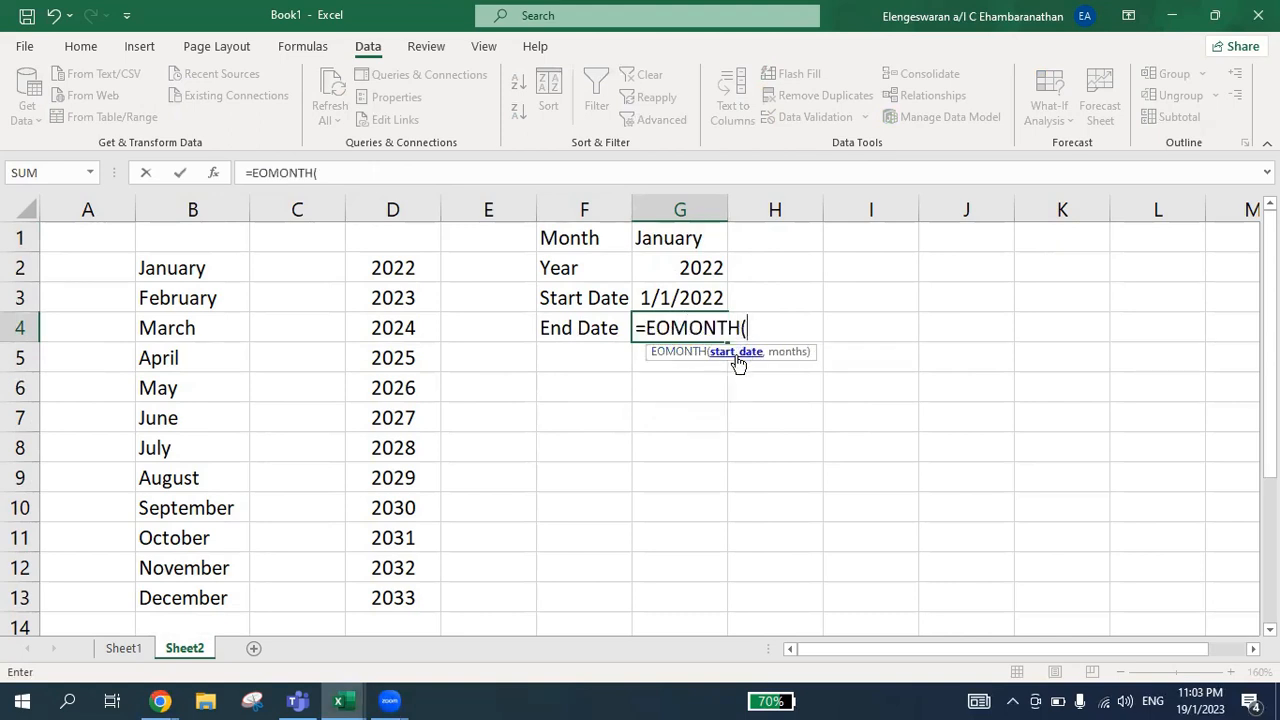
{"action": "left_click", "coordinate": [683, 303]}
{"action": "type", "text": ",0)"}
{"action": "key", "text": "Return"}
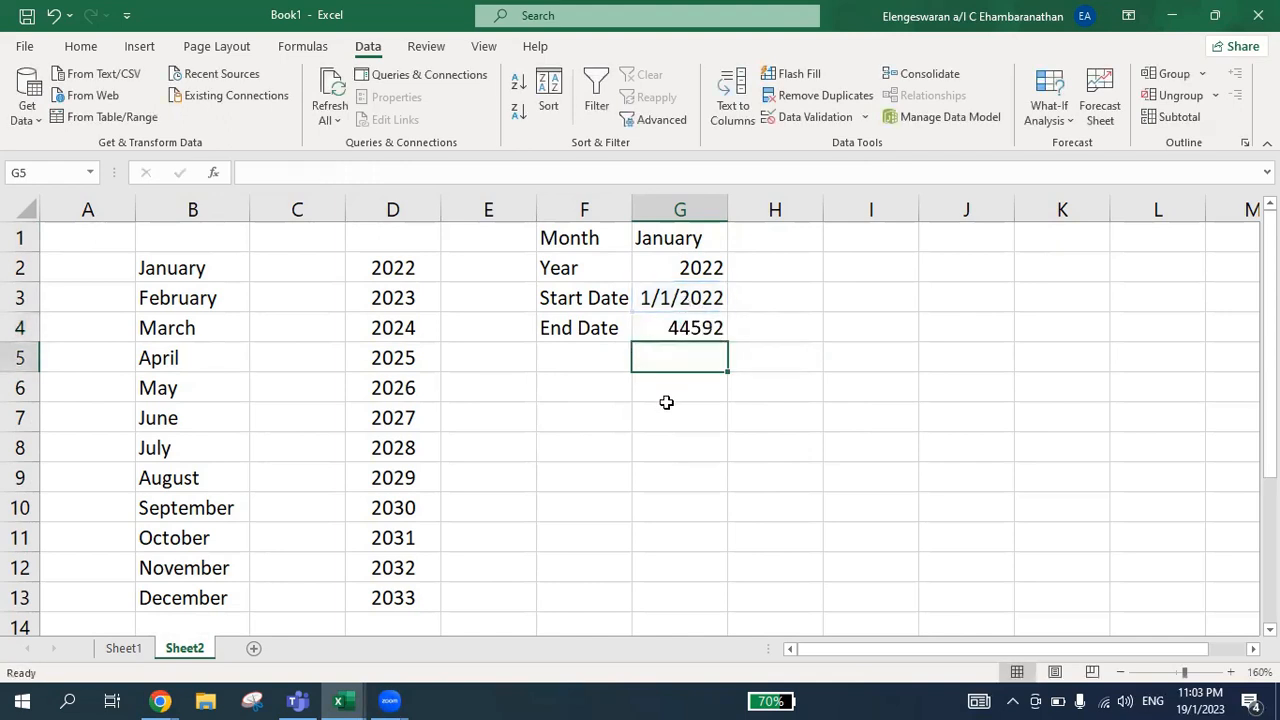
Format the end date in G4 as Short Date
{"action": "left_click", "coordinate": [690, 332]}
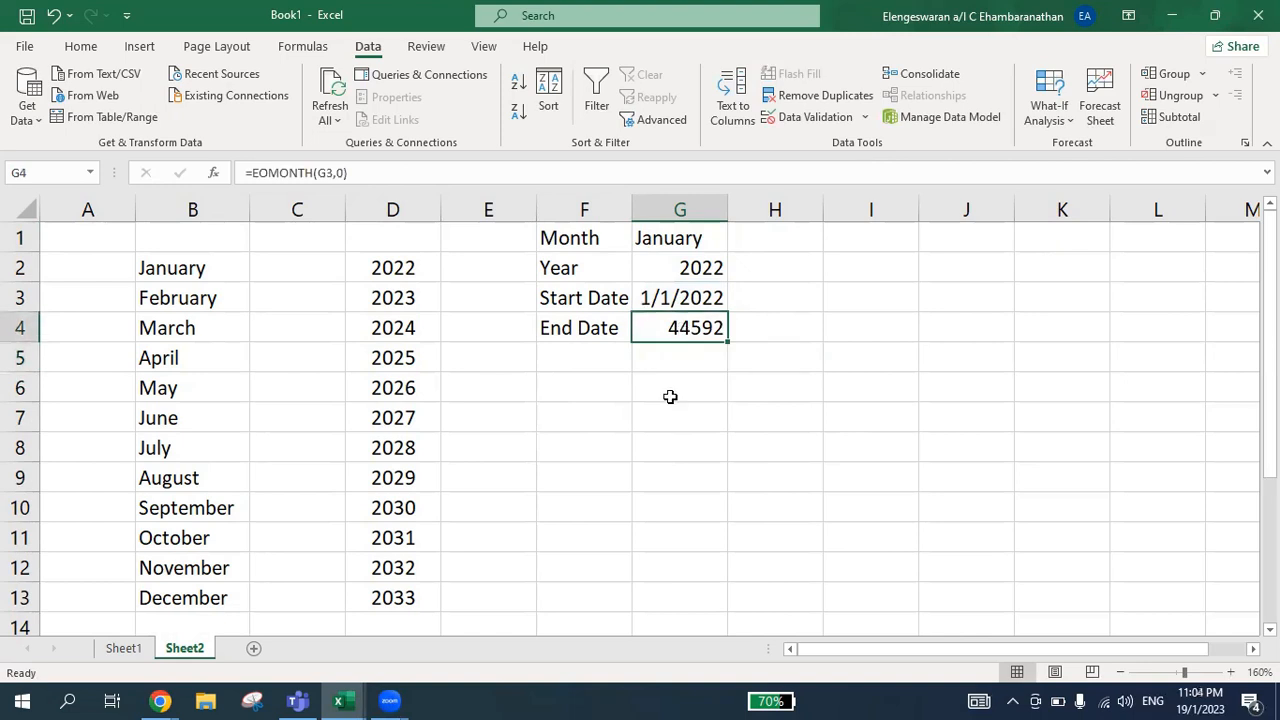
{"action": "left_click", "coordinate": [80, 46]}
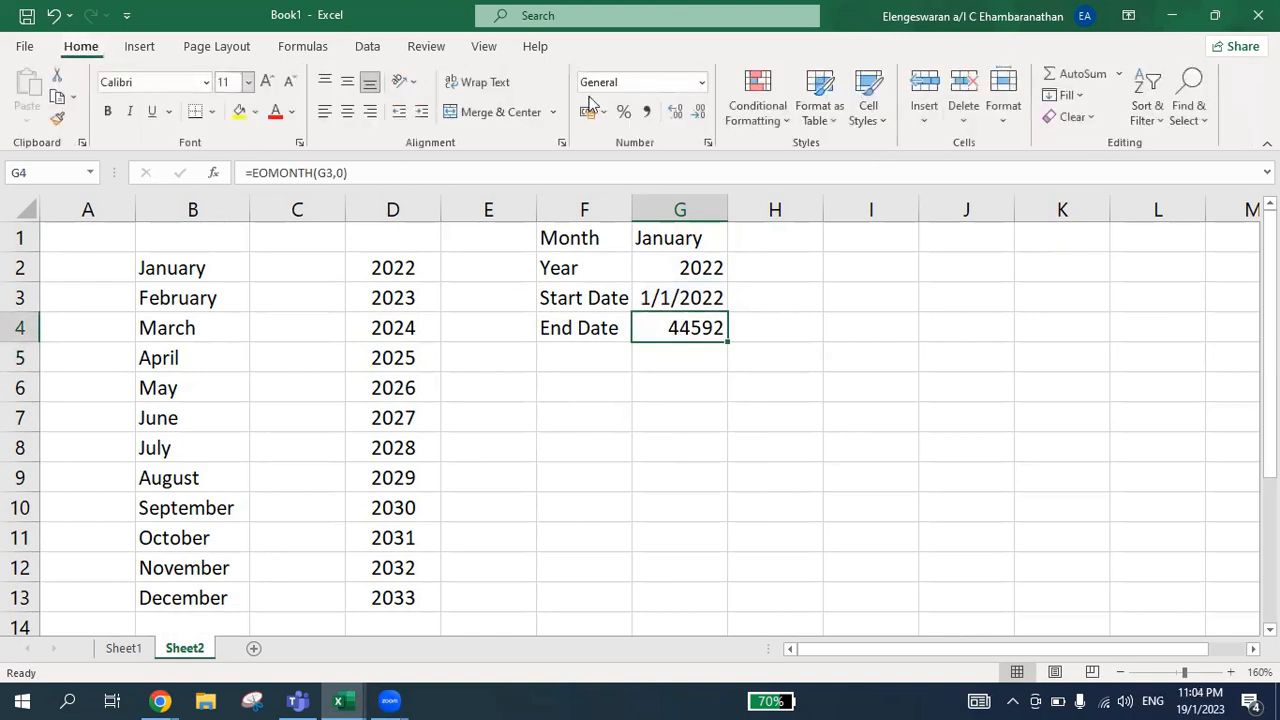
{"action": "left_click", "coordinate": [703, 84]}
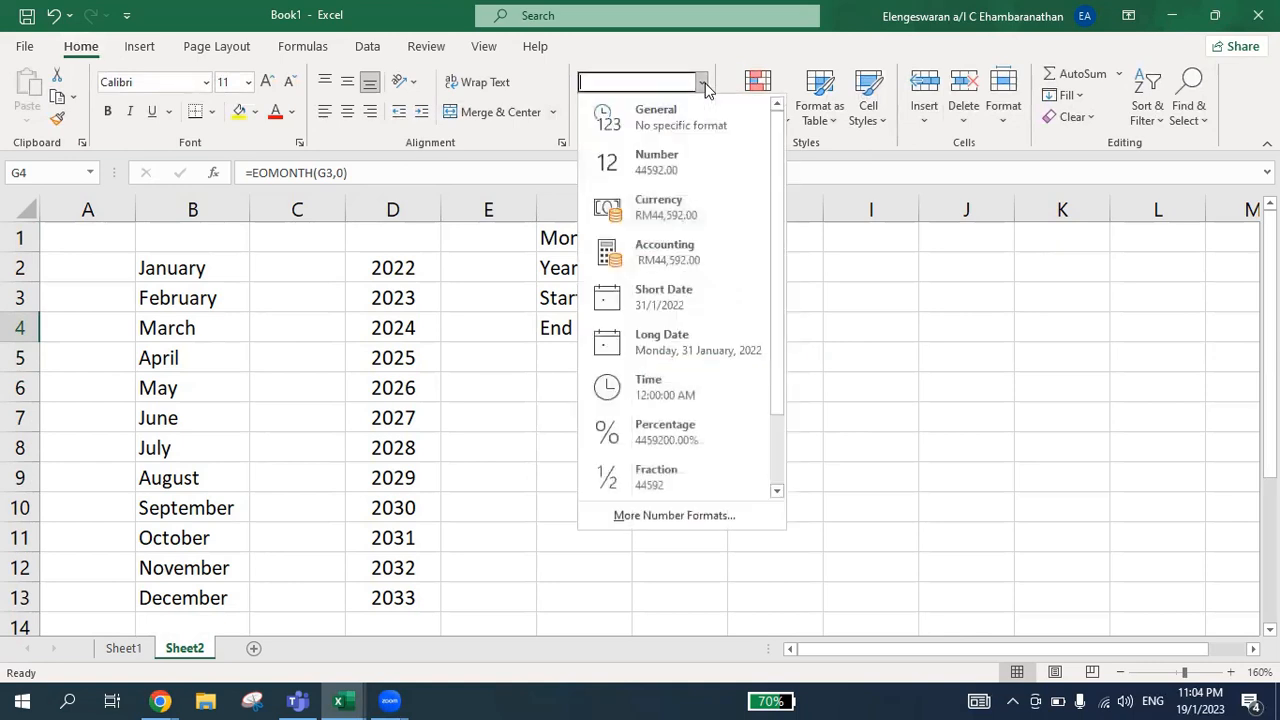
{"action": "left_click", "coordinate": [680, 303]}
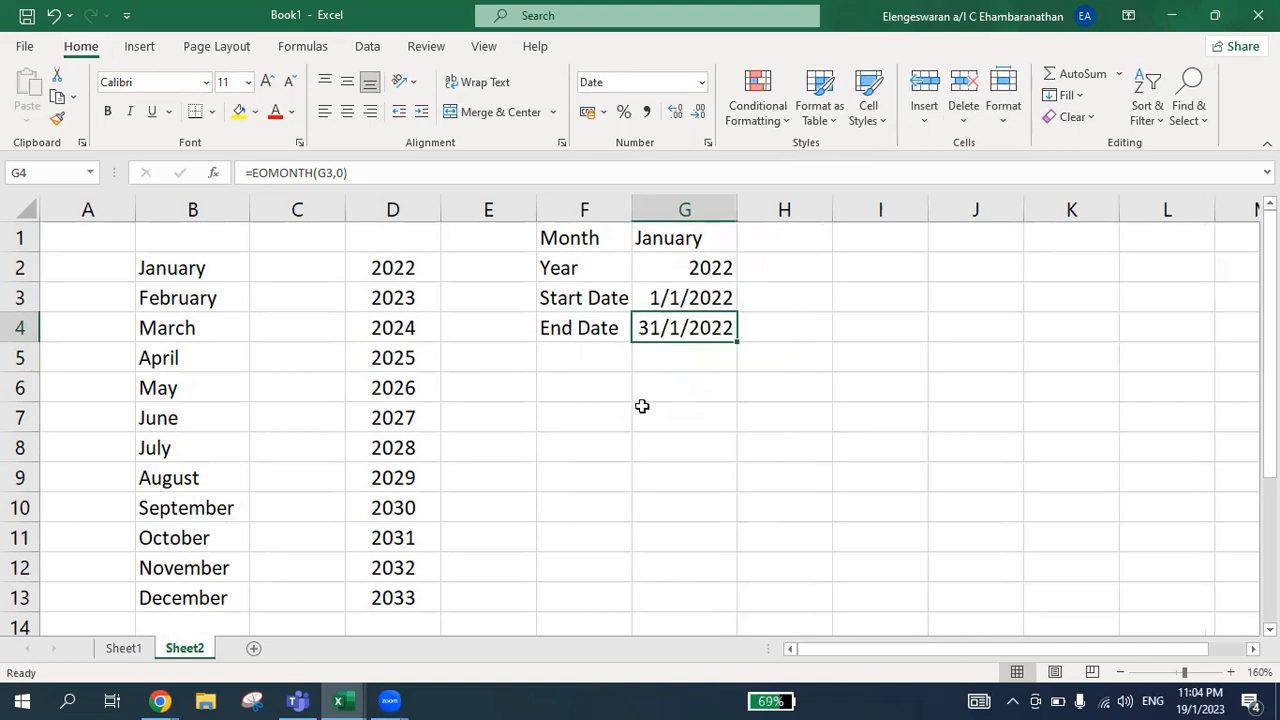
Choose February as the month in G1 to test both date formulas
{"action": "key", "text": "Up"}
{"action": "key", "text": "Up"}
{"action": "key", "text": "Up"}
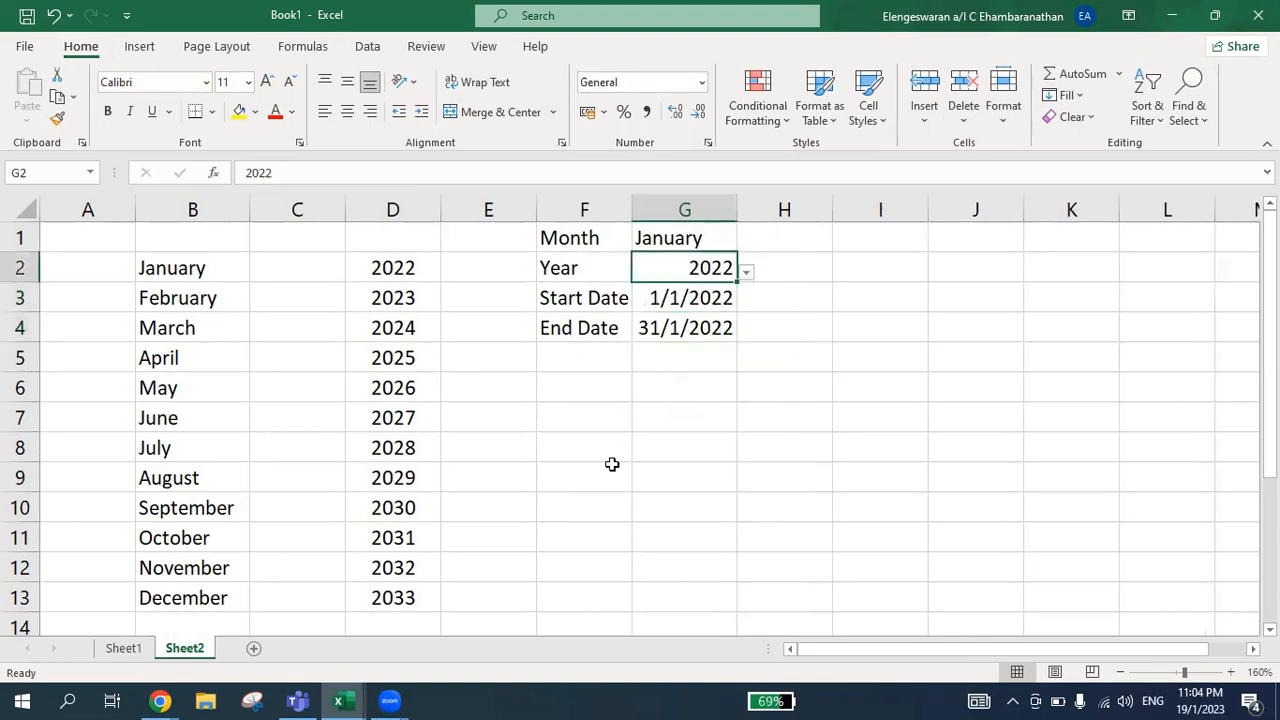
{"action": "left_click", "coordinate": [745, 248]}
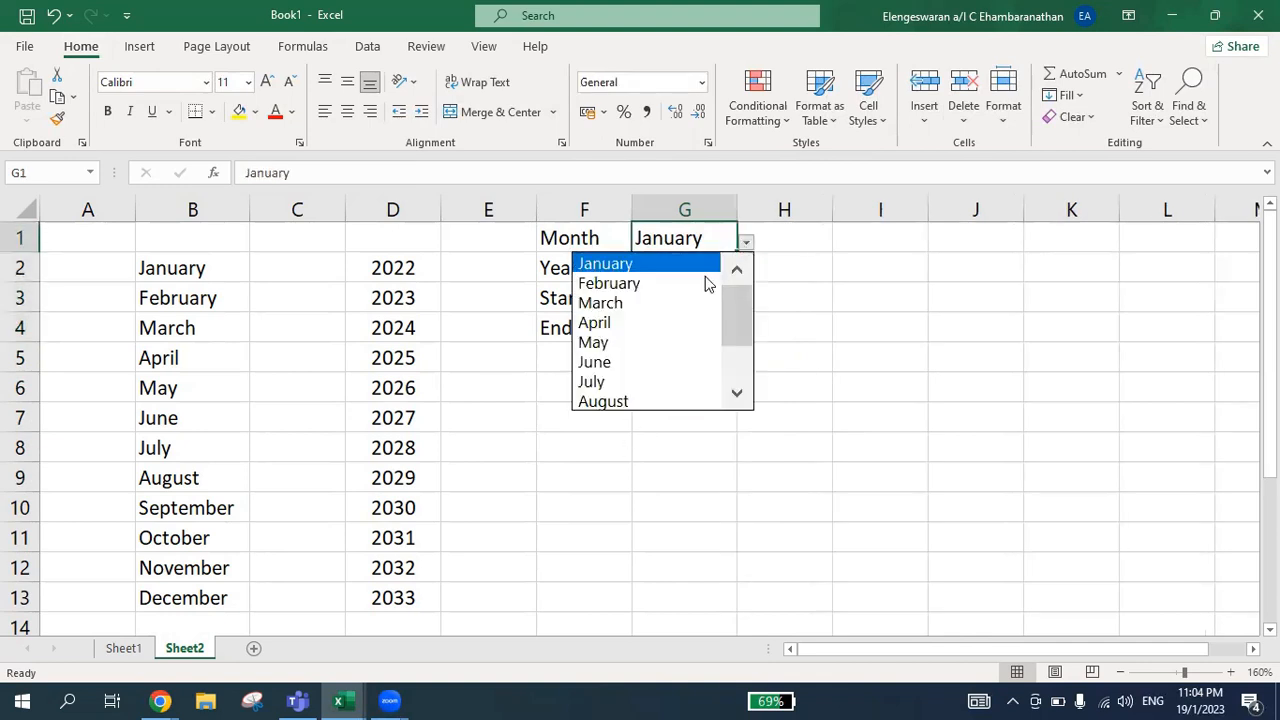
{"action": "left_click", "coordinate": [689, 285]}
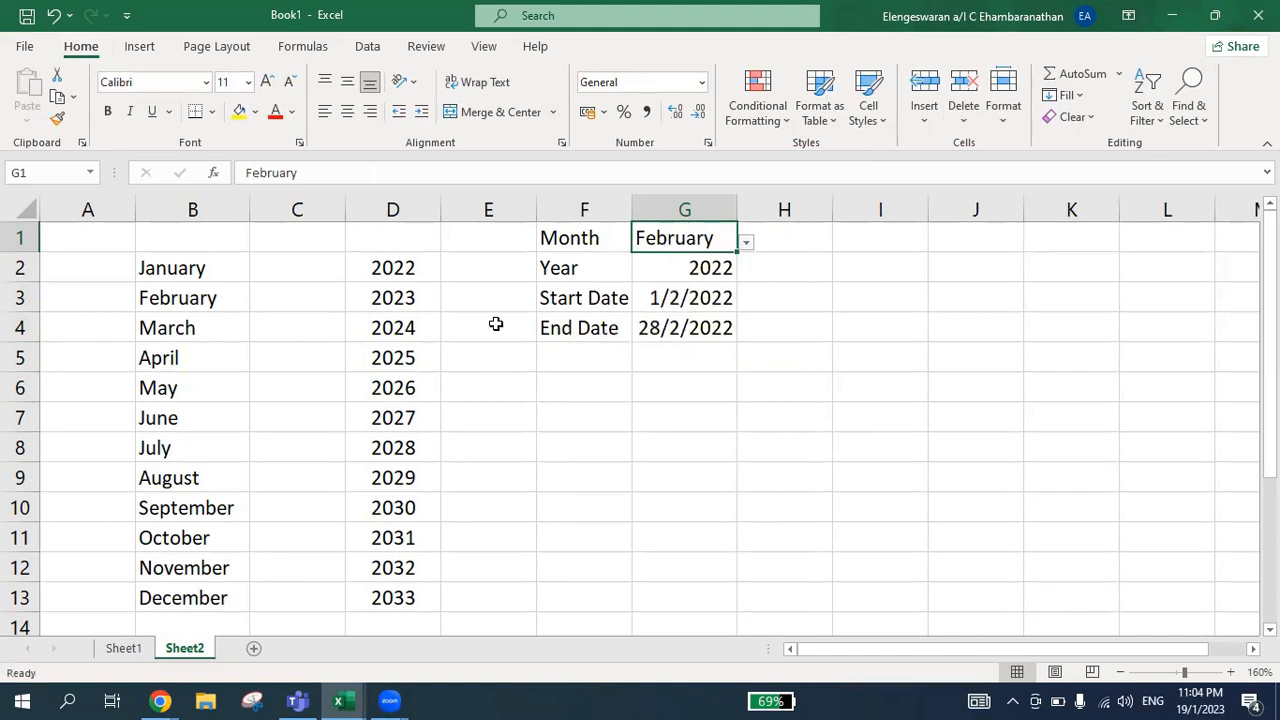
Test the dates by setting the year in G2 to 2023, then 2024, and finally 2026
{"action": "left_click", "coordinate": [693, 262]}
{"action": "left_click", "coordinate": [745, 277]}
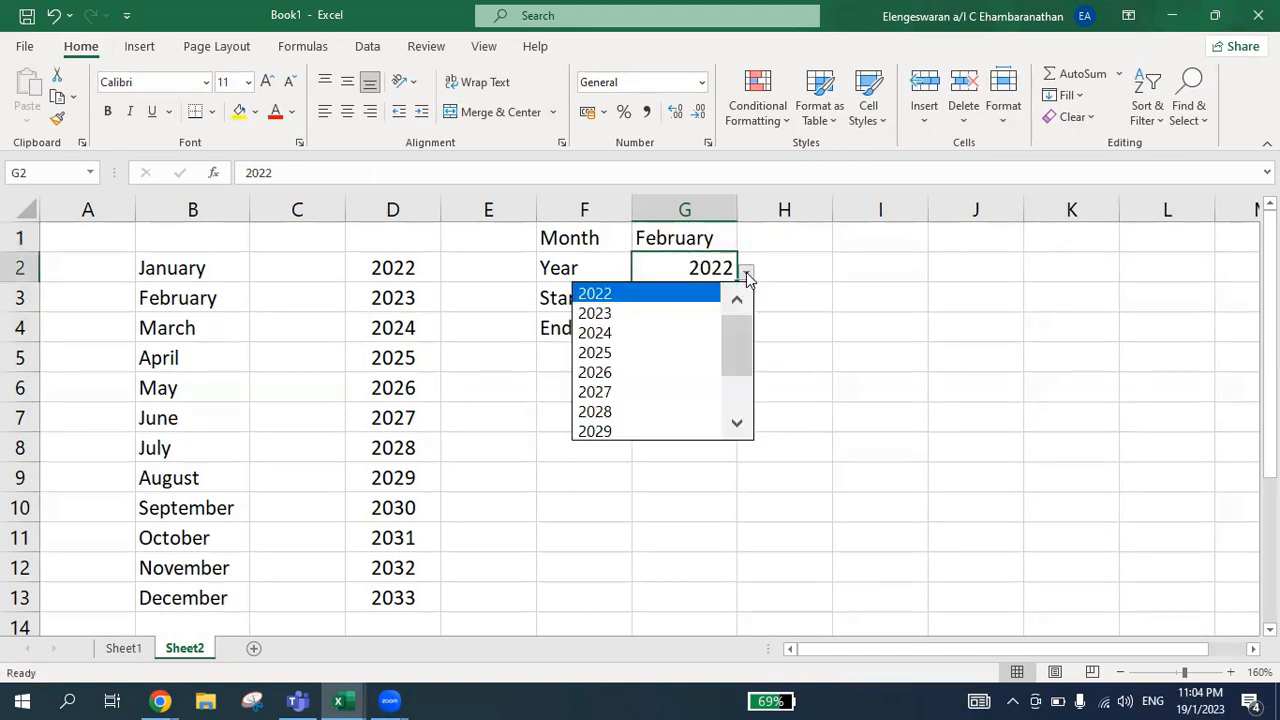
{"action": "left_click", "coordinate": [688, 310]}
{"action": "left_click", "coordinate": [686, 298]}
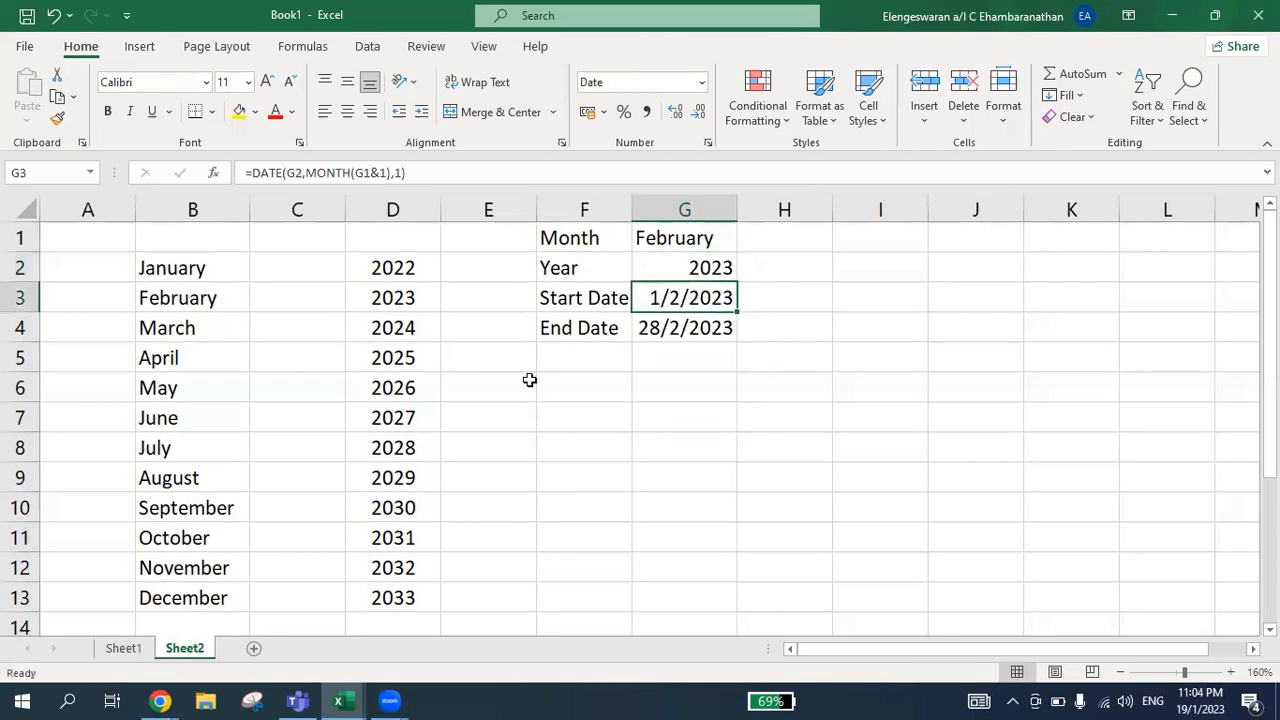
{"action": "left_click", "coordinate": [672, 277]}
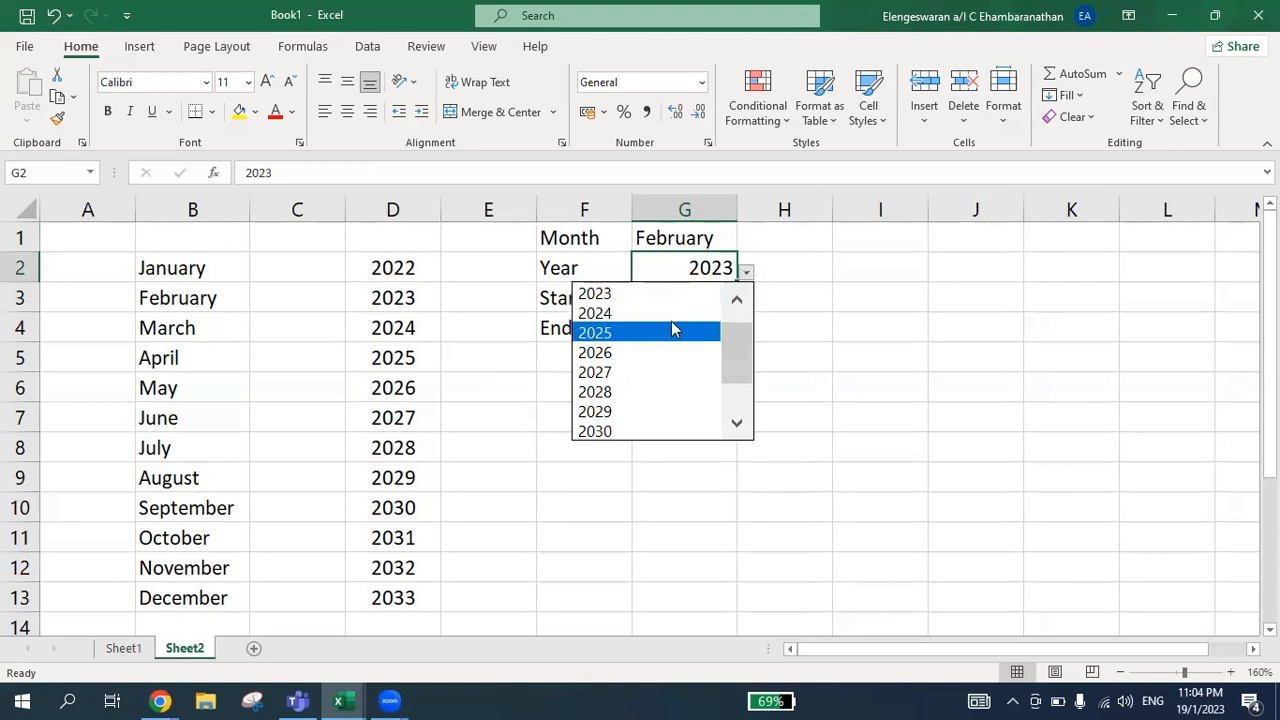
{"action": "left_click", "coordinate": [662, 314]}
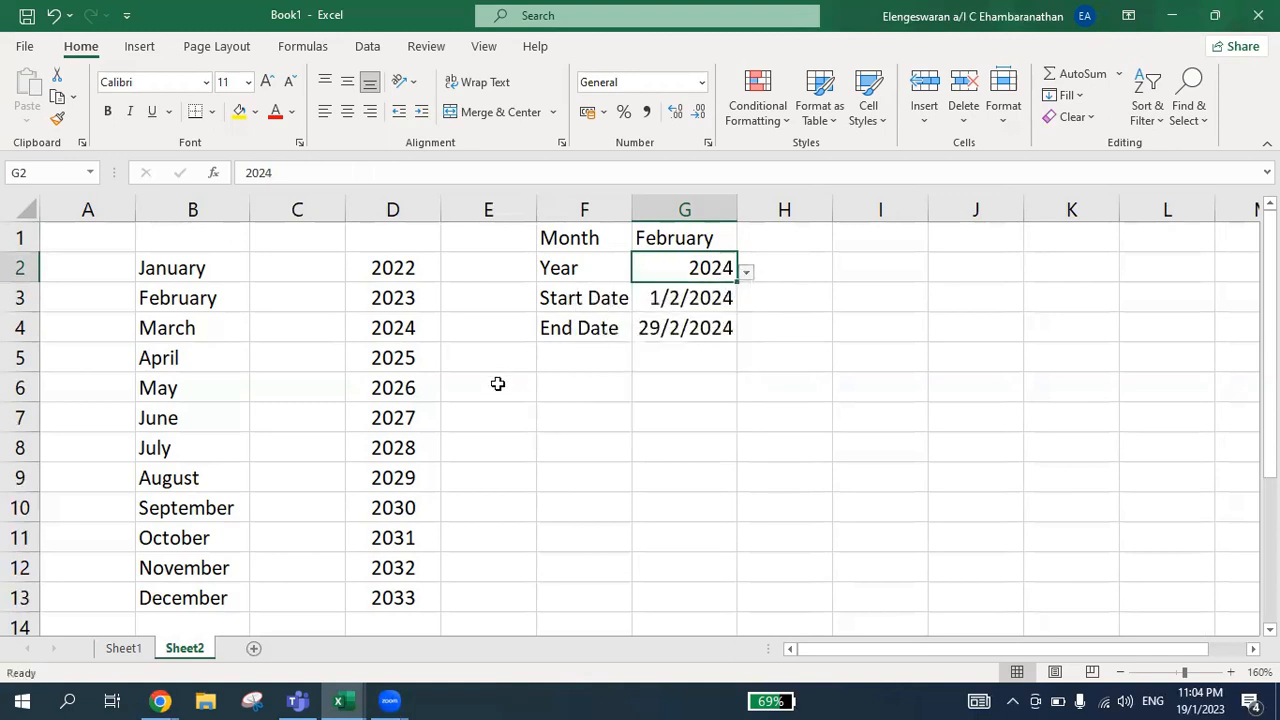
{"action": "left_click", "coordinate": [746, 271]}
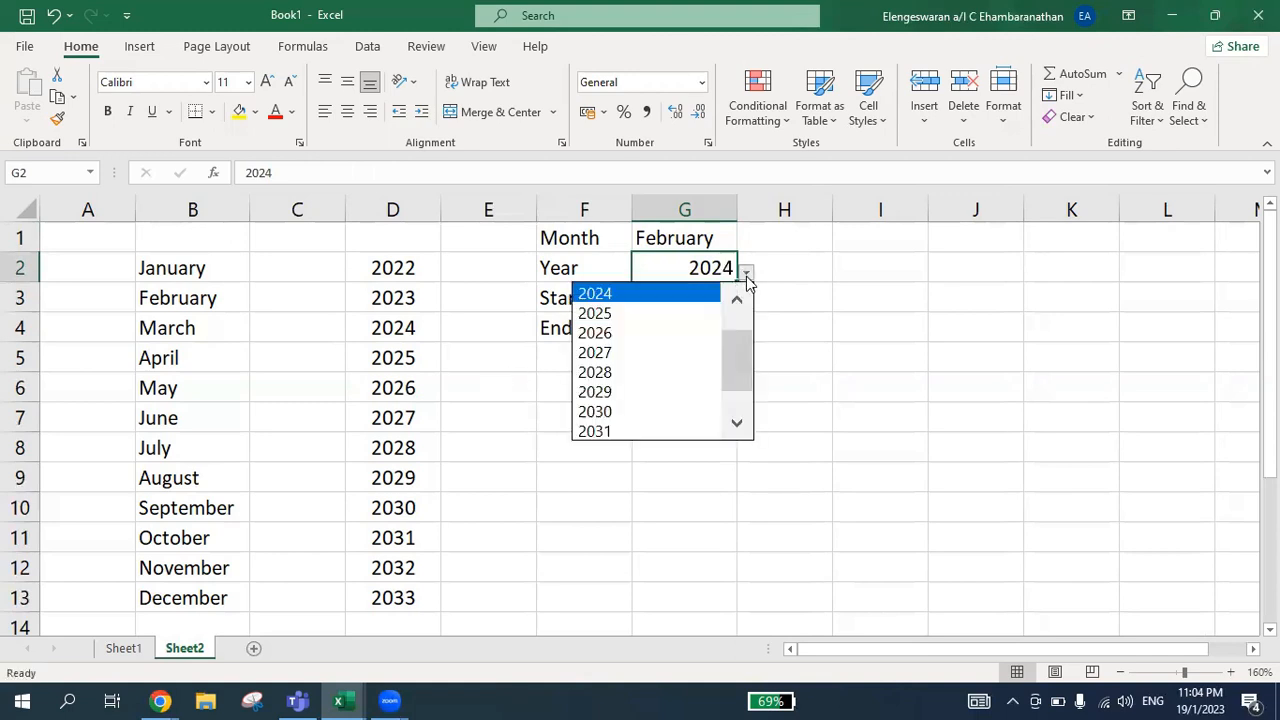
{"action": "left_click", "coordinate": [672, 334]}
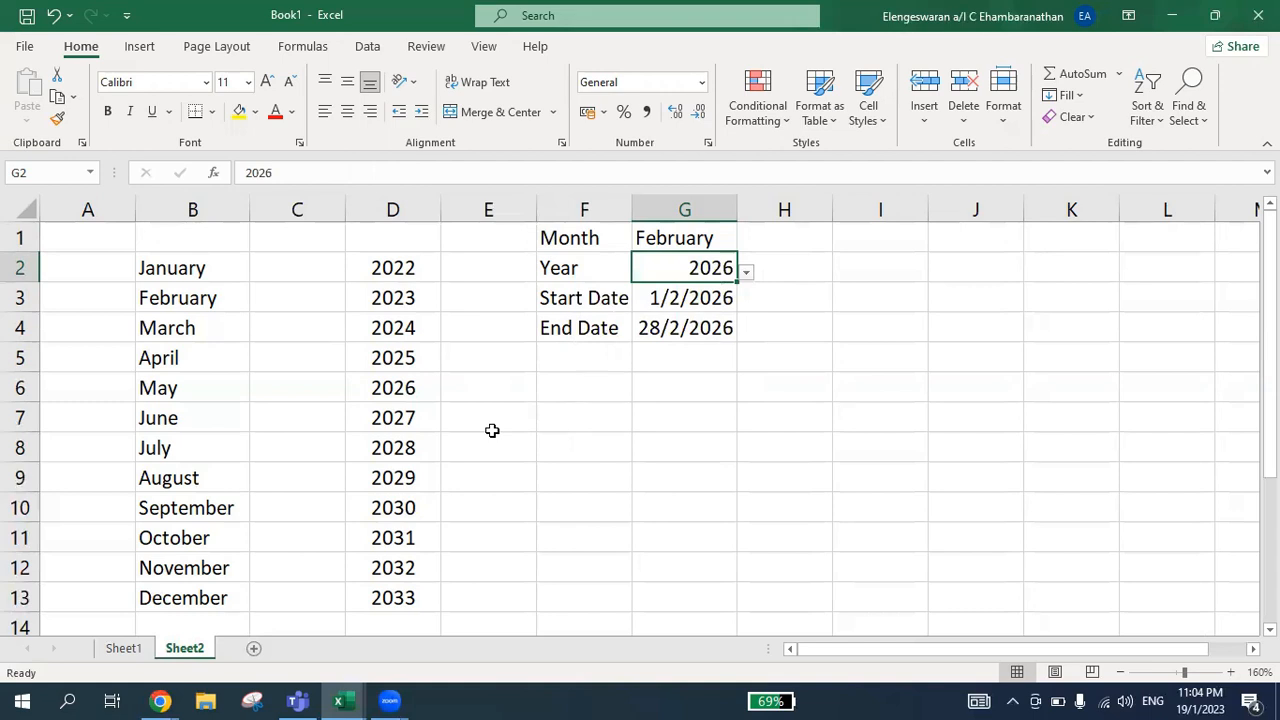
Enter the formula =G3 in I4 so the date row begins with the start date
{"action": "key", "text": "Right"}
{"action": "key", "text": "Right"}
{"action": "key", "text": "Right"}
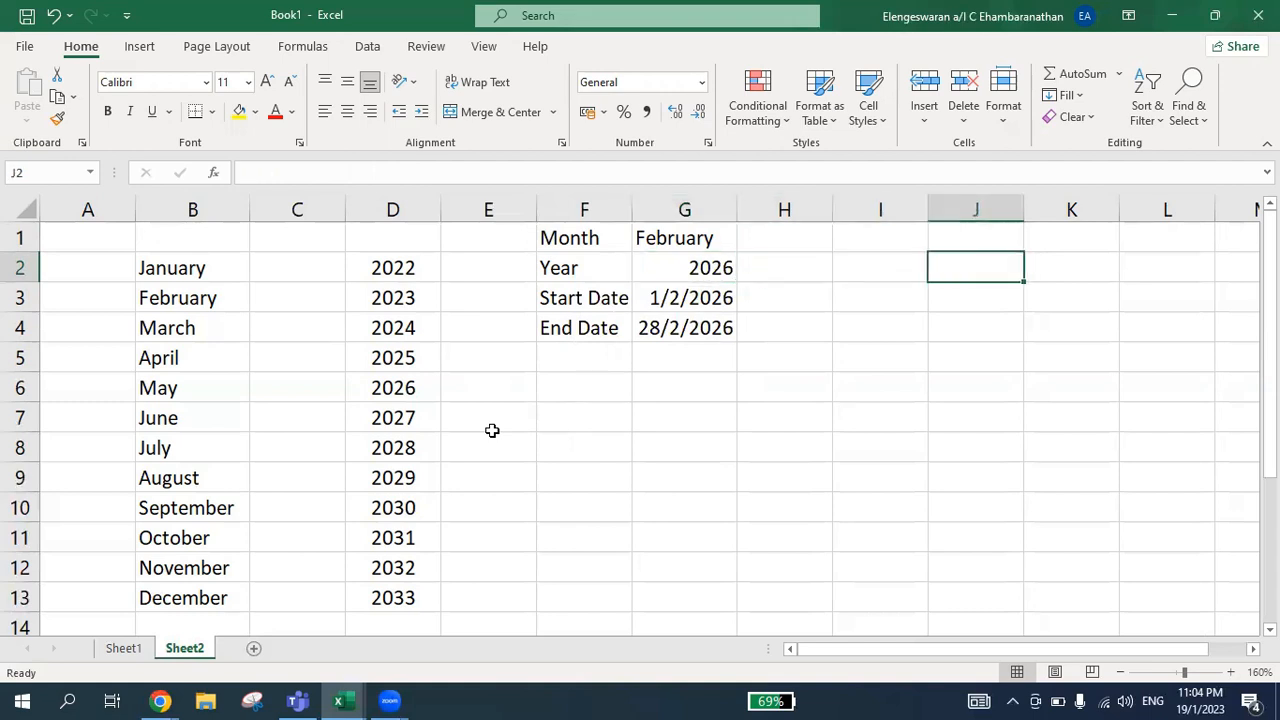
{"action": "key", "text": "Down"}
{"action": "key", "text": "Down"}
{"action": "key", "text": "Left"}
{"action": "type", "text": "="}
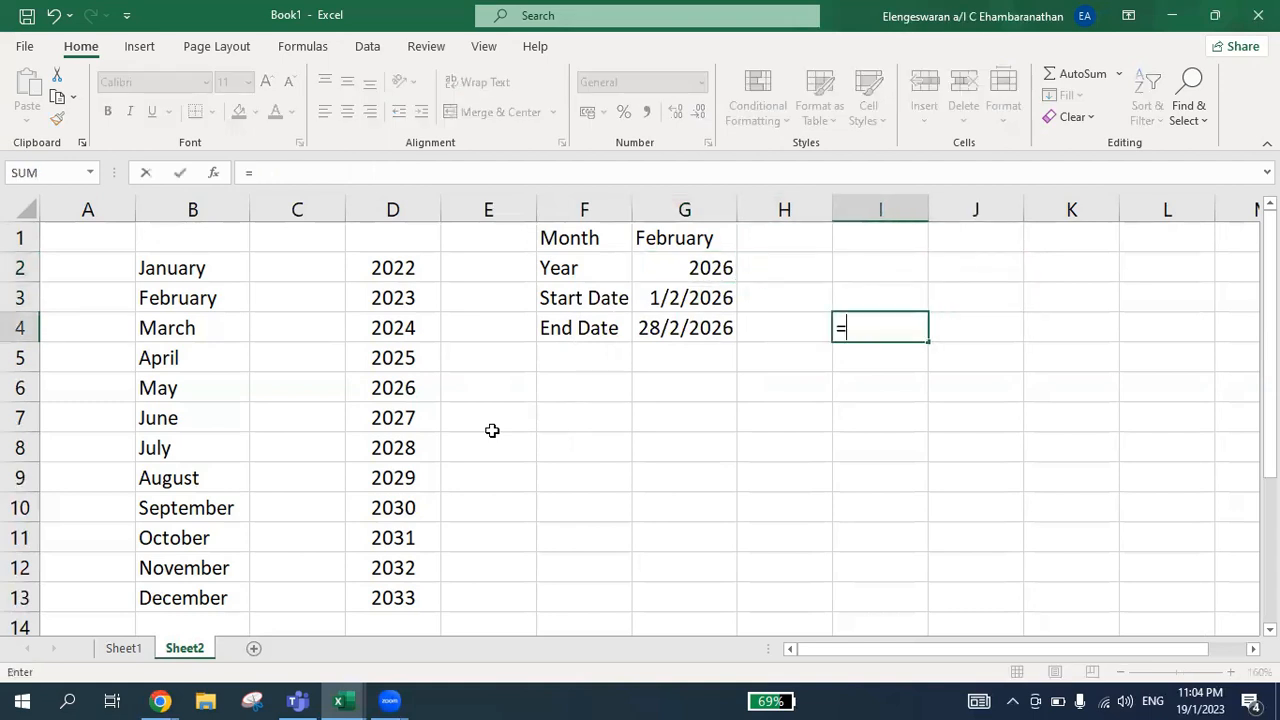
{"action": "key", "text": "Left"}
{"action": "key", "text": "Left"}
{"action": "key", "text": "Up"}
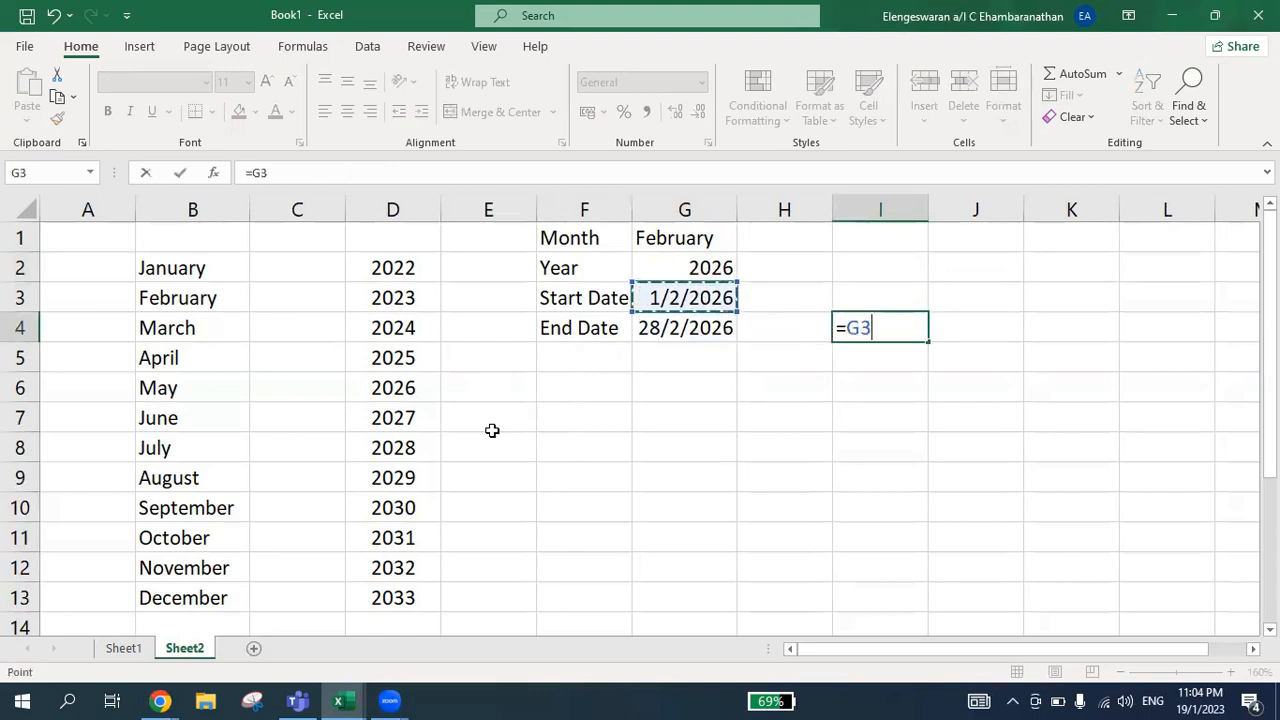
{"action": "key", "text": "Return"}
{"action": "key", "text": "Up"}
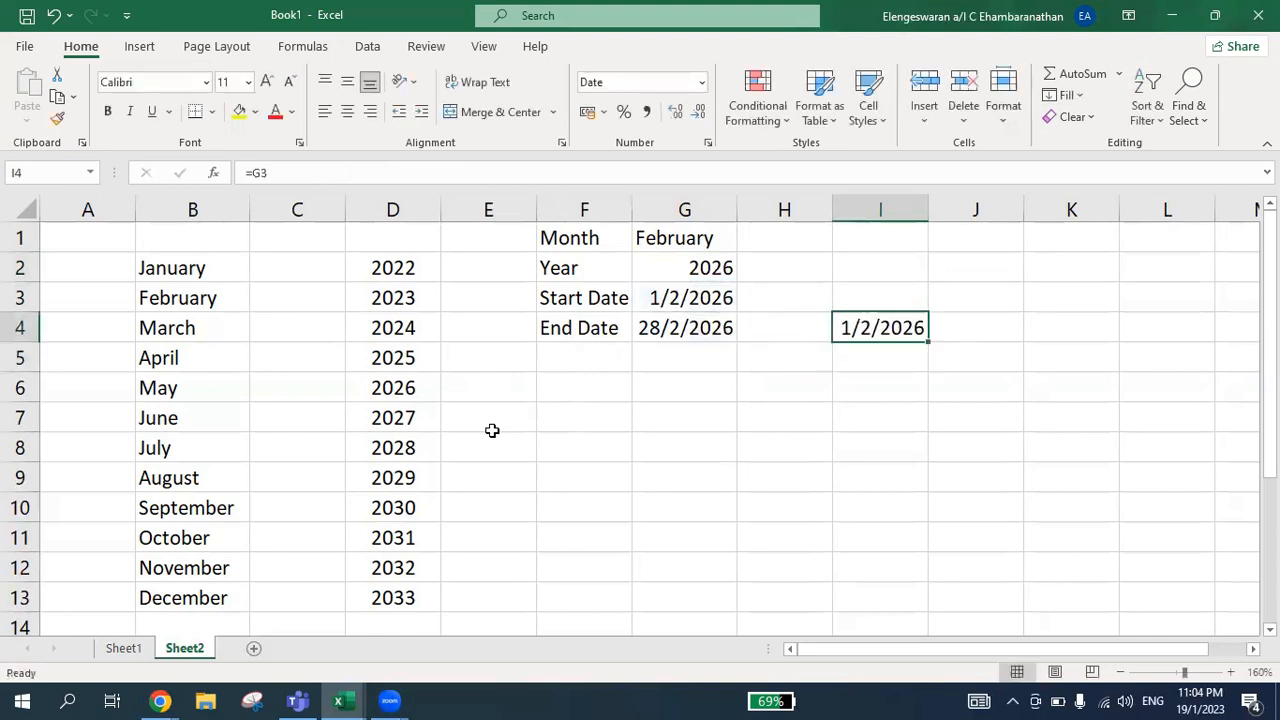
Enter the formula =TEXT(I4,"dddd") in I5 to give the full weekday name of the date above
{"action": "key", "text": "Right"}
{"action": "key", "text": "Down"}
{"action": "key", "text": "Left"}
{"action": "type", "text": "="}
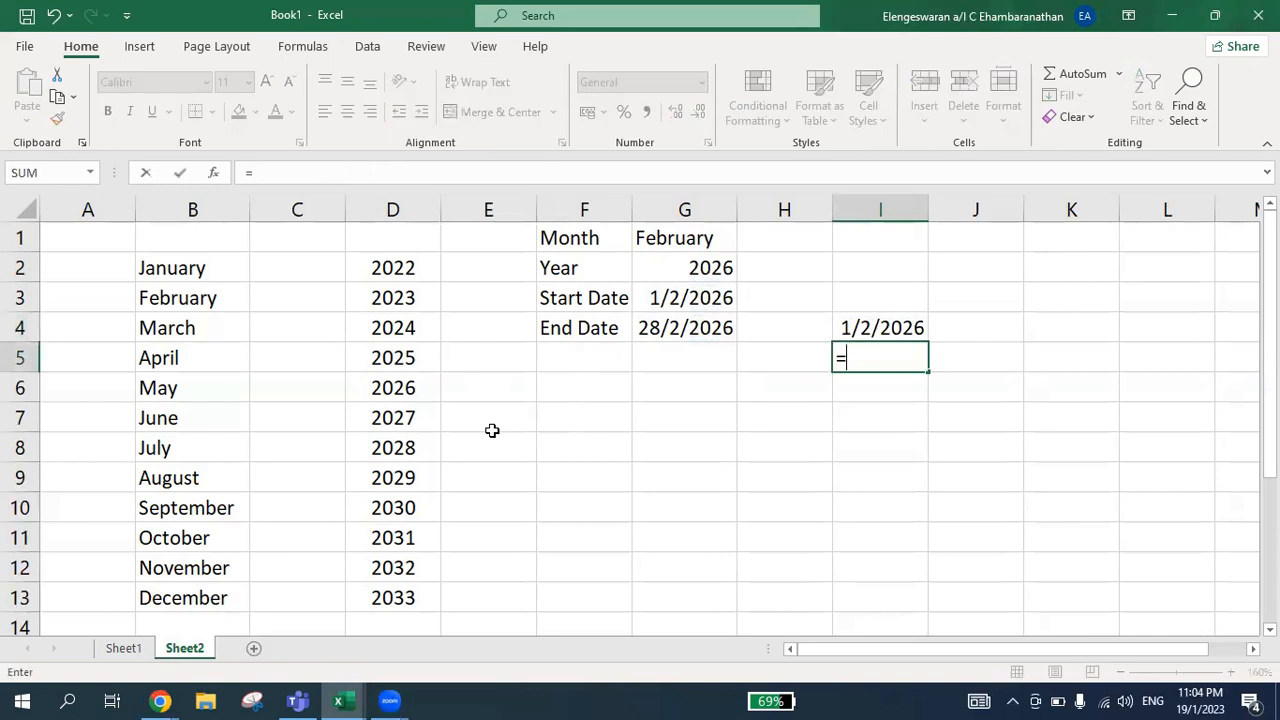
{"action": "type", "text": "text"}
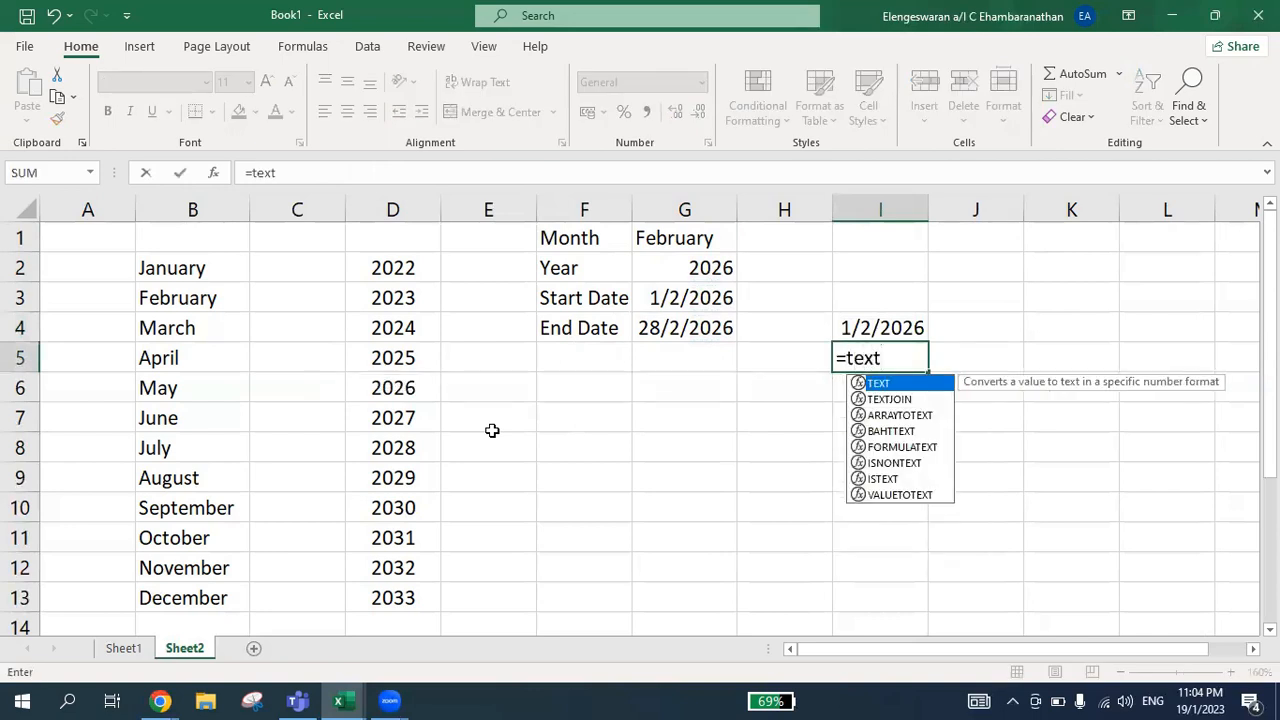
{"action": "type", "text": "("}
{"action": "key", "text": "Up"}
{"action": "type", "text": ",\""}
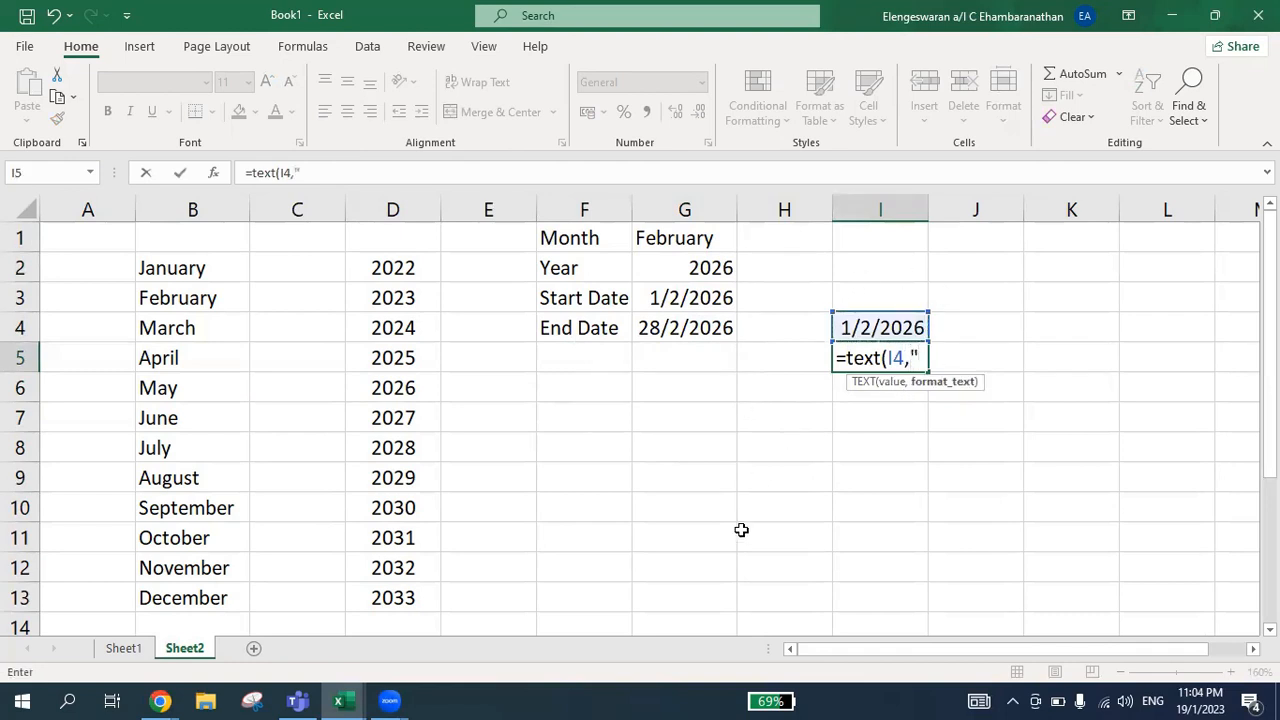
{"action": "type", "text": "dddd"}
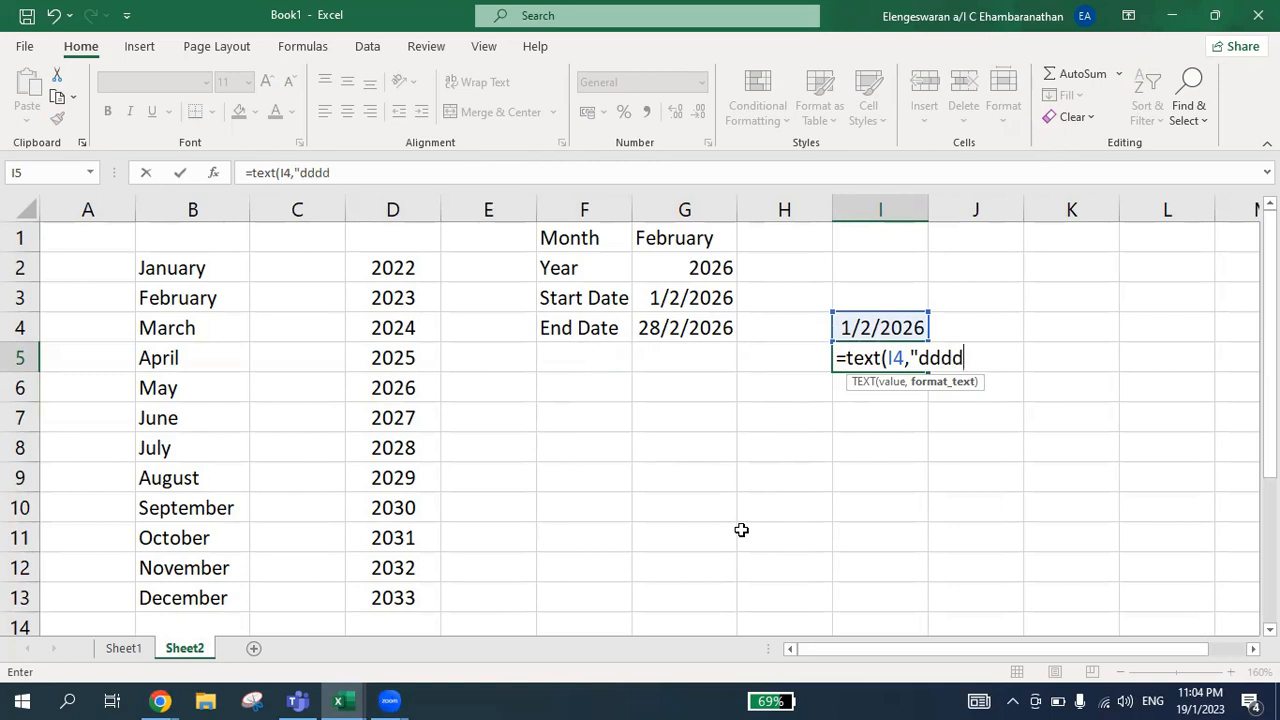
{"action": "type", "text": "\")"}
{"action": "key", "text": "Return"}
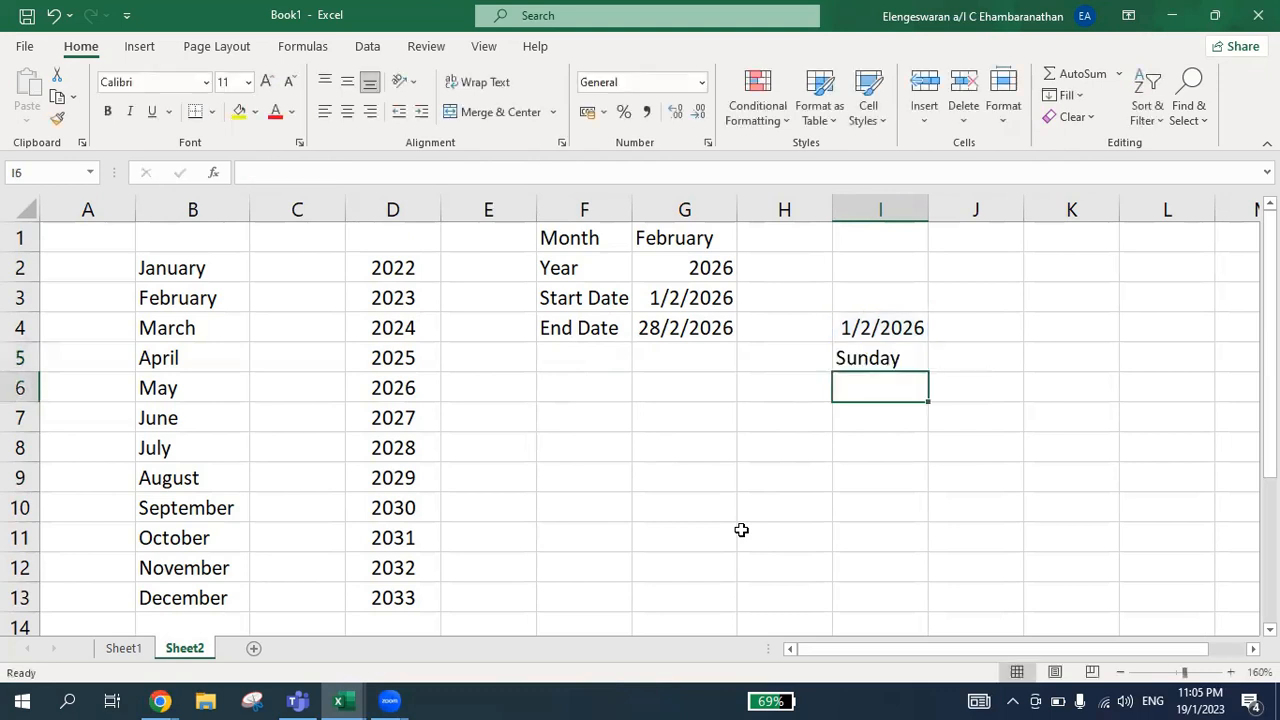
{"action": "key", "text": "Up"}
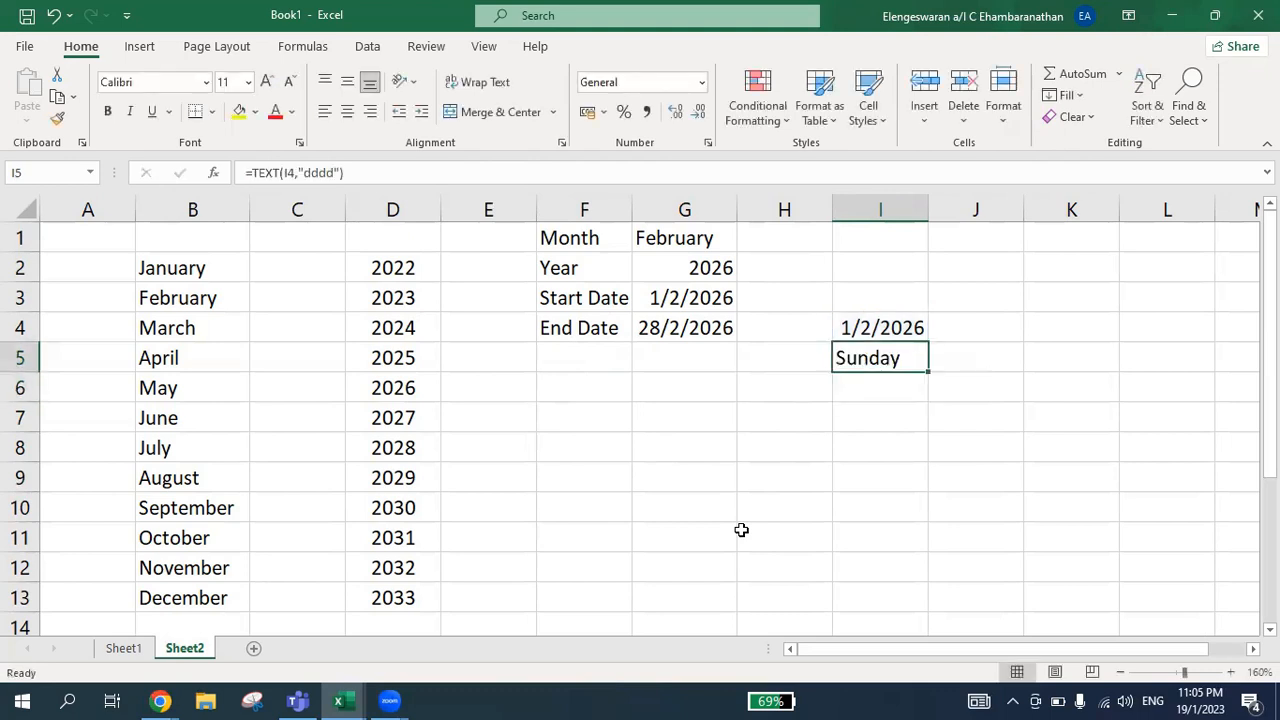
Change the format code of the TEXT formula in I5 to "ddd" for the abbreviated weekday
{"action": "key", "text": "Up"}
{"action": "key", "text": "Down"}
{"action": "key", "text": "F2"}
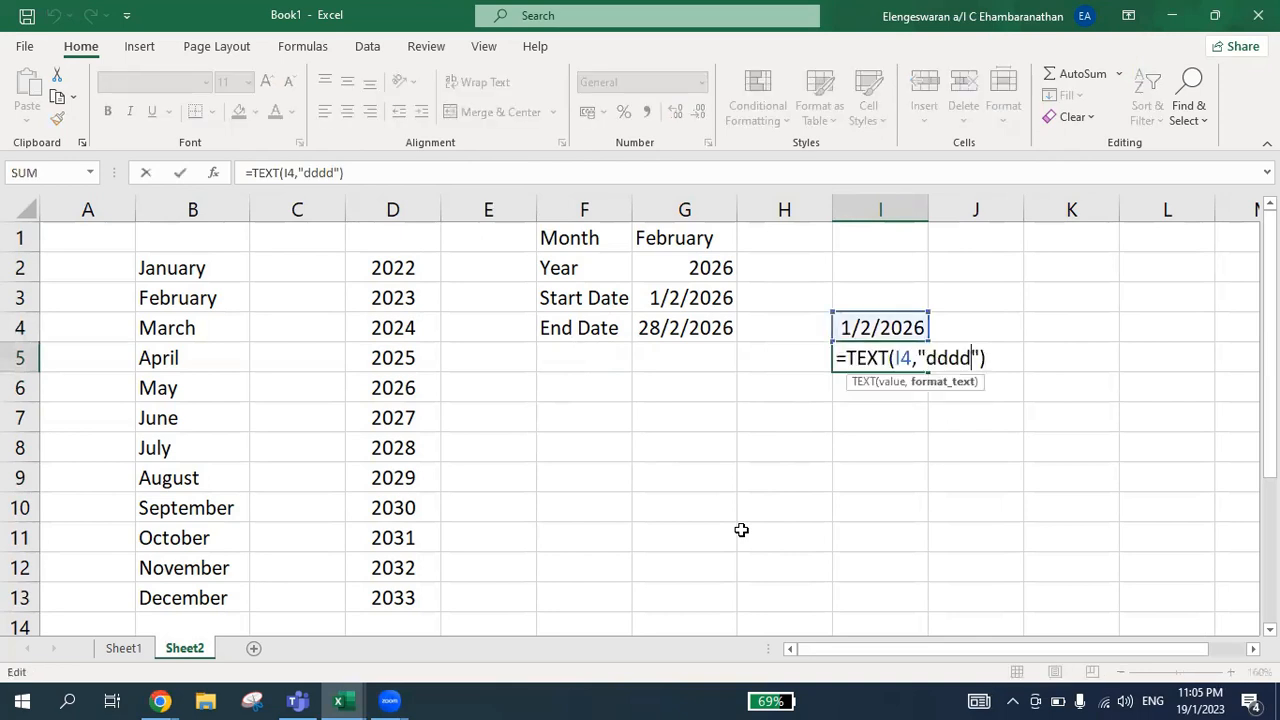
{"action": "key", "text": "BackSpace"}
{"action": "key", "text": "ctrl+Return"}
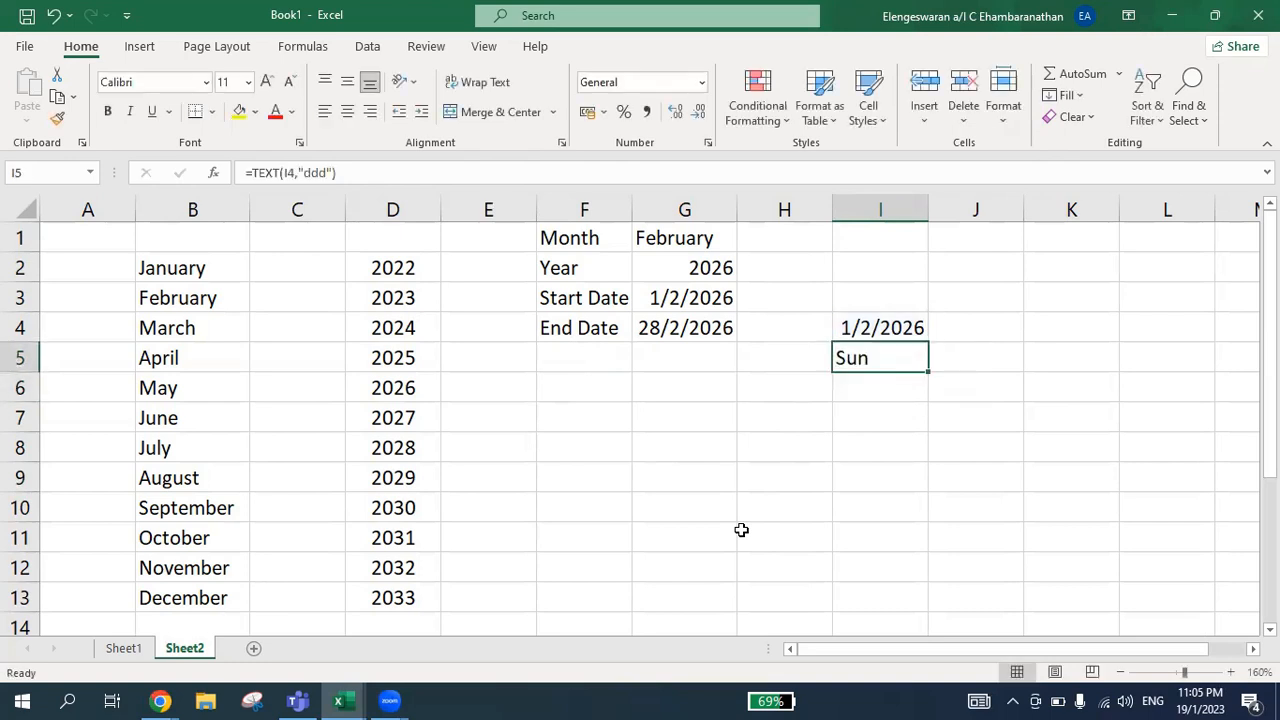
Shorten the format code of the TEXT formula in I5 to "dd" for the two-digit day number
{"action": "key", "text": "F2"}
{"action": "key", "text": "Left"}
{"action": "key", "text": "Left"}
{"action": "key", "text": "BackSpace"}
{"action": "key", "text": "Return"}
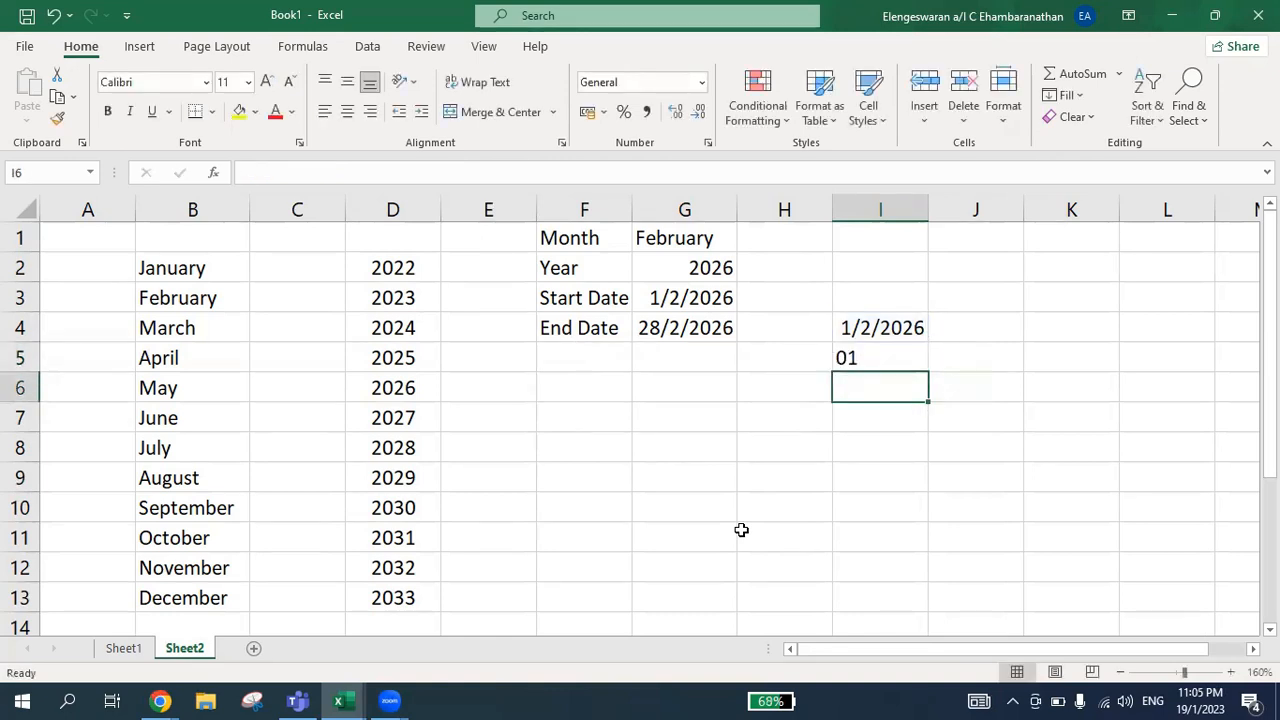
{"action": "key", "text": "Up"}
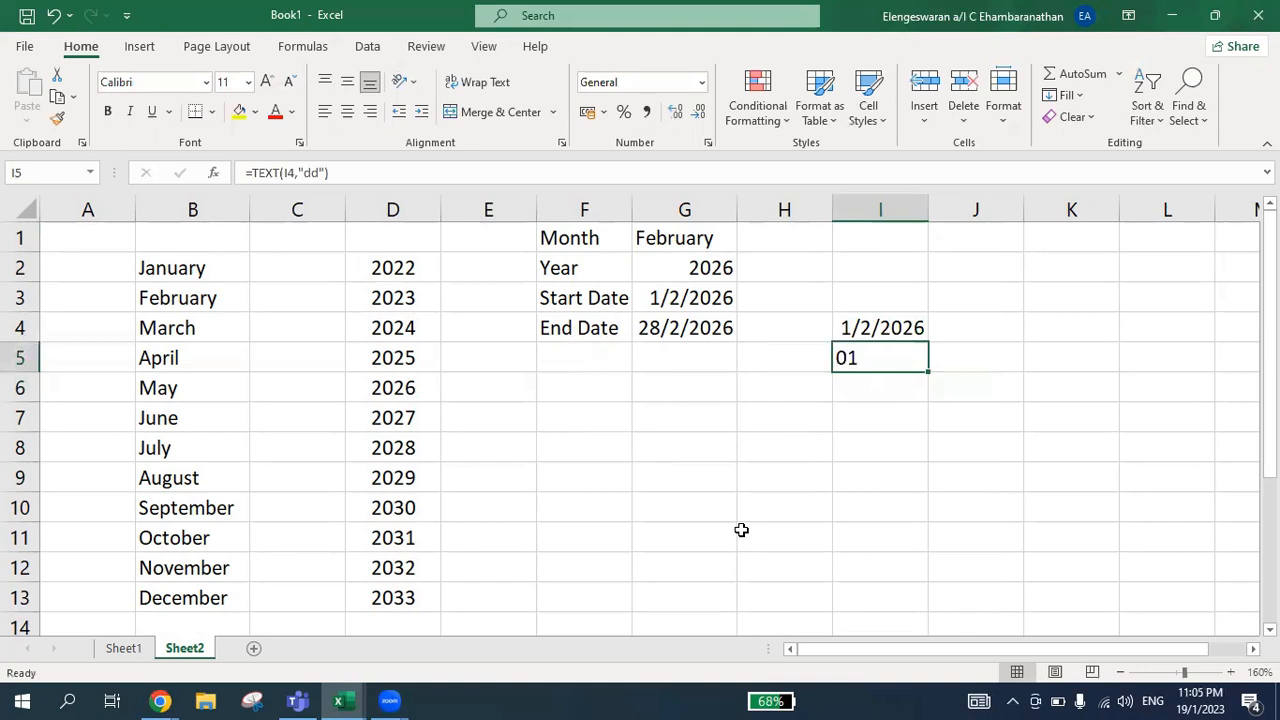
Restore the format code "dddd" in the TEXT formula in I5
{"action": "key", "text": "F2"}
{"action": "key", "text": "Left"}
{"action": "key", "text": "Left"}
{"action": "type", "text": "dd"}
{"action": "key", "text": "Return"}
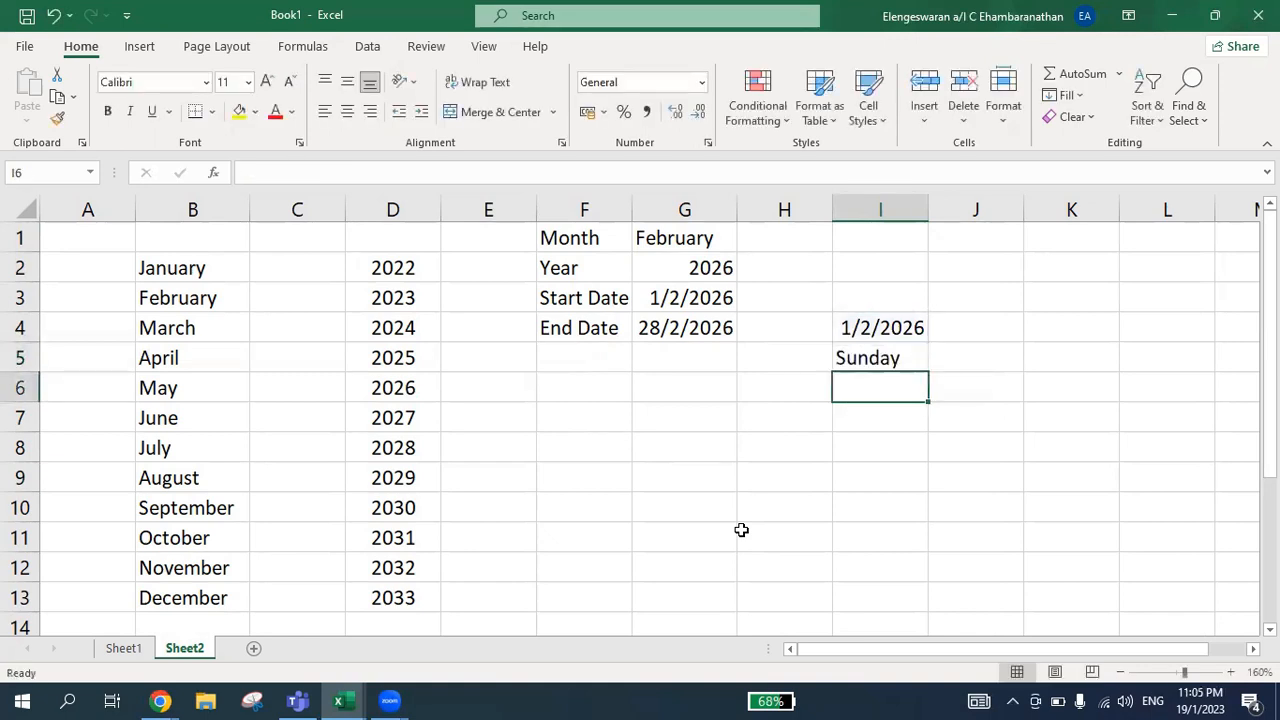
Choose January as the month in G1
{"action": "key", "text": "Up"}
{"action": "key", "text": "Up"}
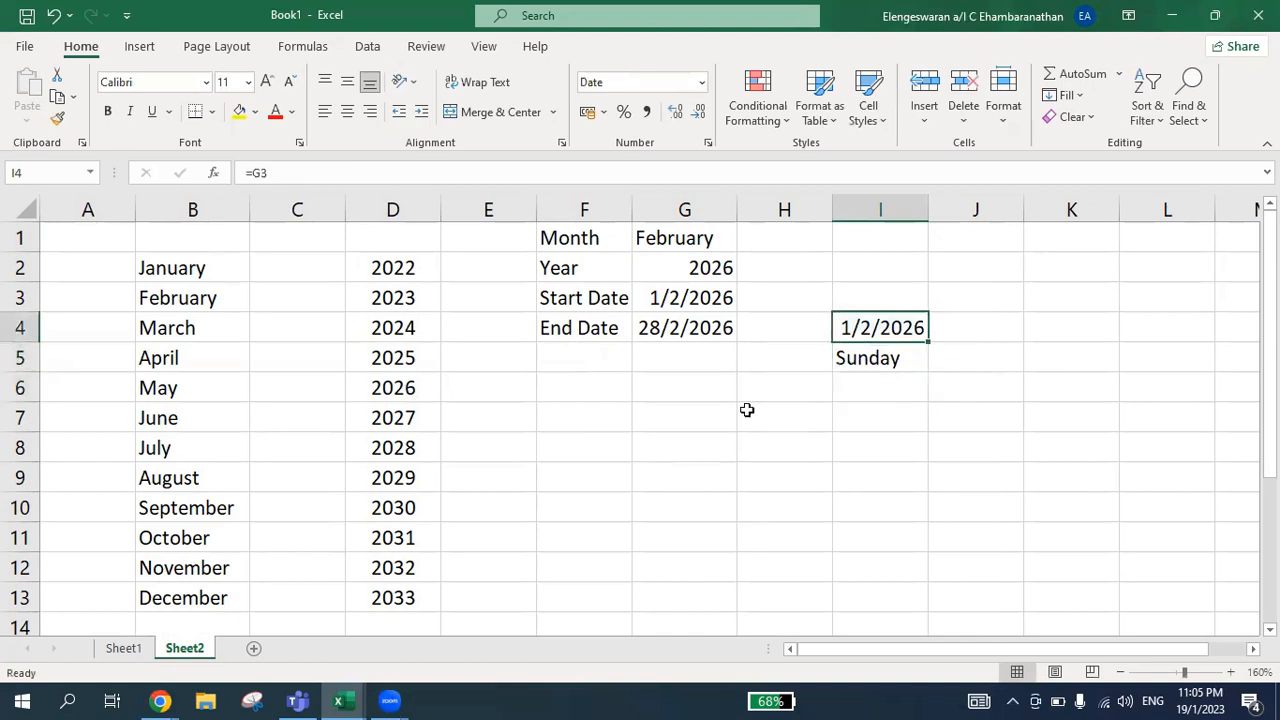
{"action": "left_click", "coordinate": [685, 231]}
{"action": "left_click", "coordinate": [746, 242]}
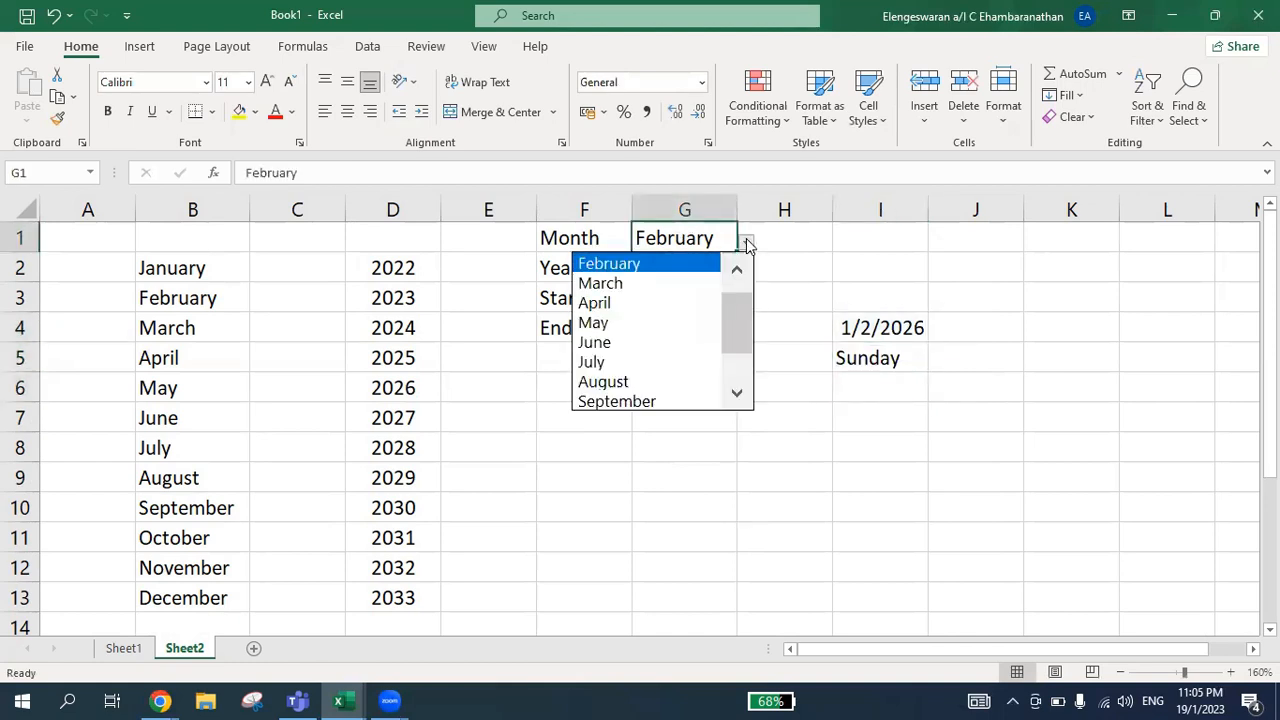
{"action": "left_click_drag", "start_coordinate": [733, 313], "coordinate": [731, 289]}
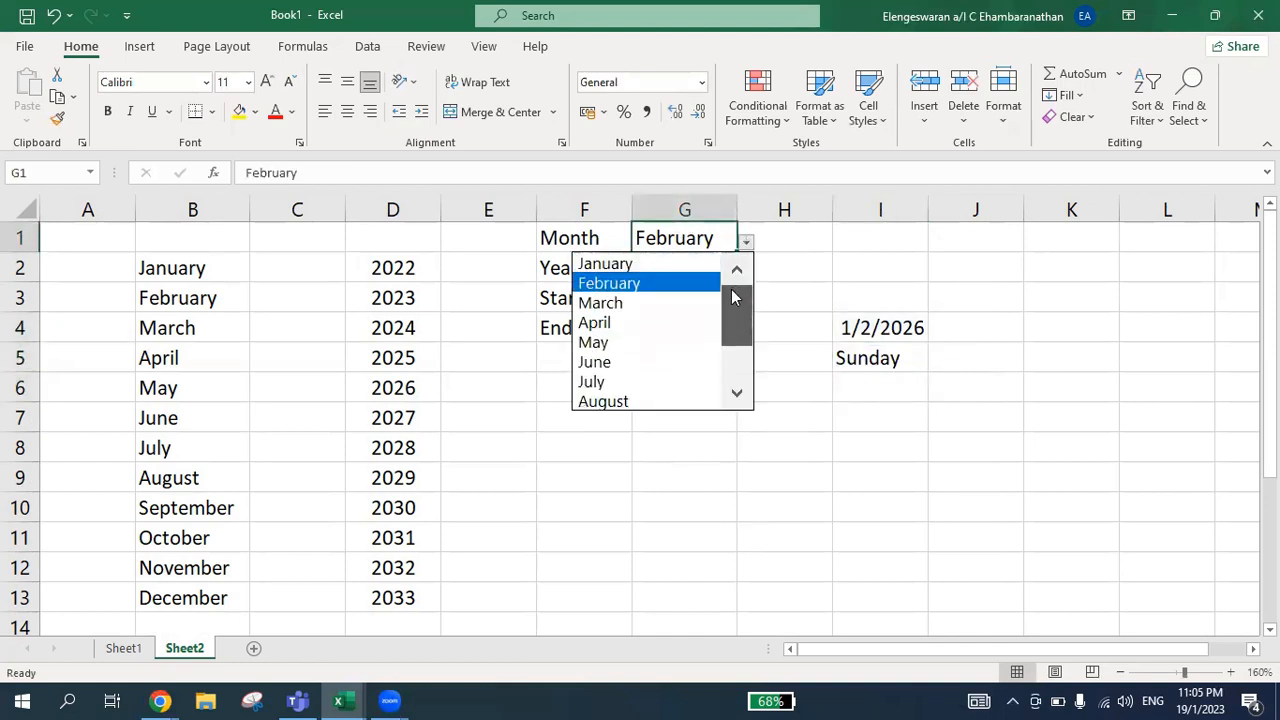
{"action": "left_click", "coordinate": [668, 265]}
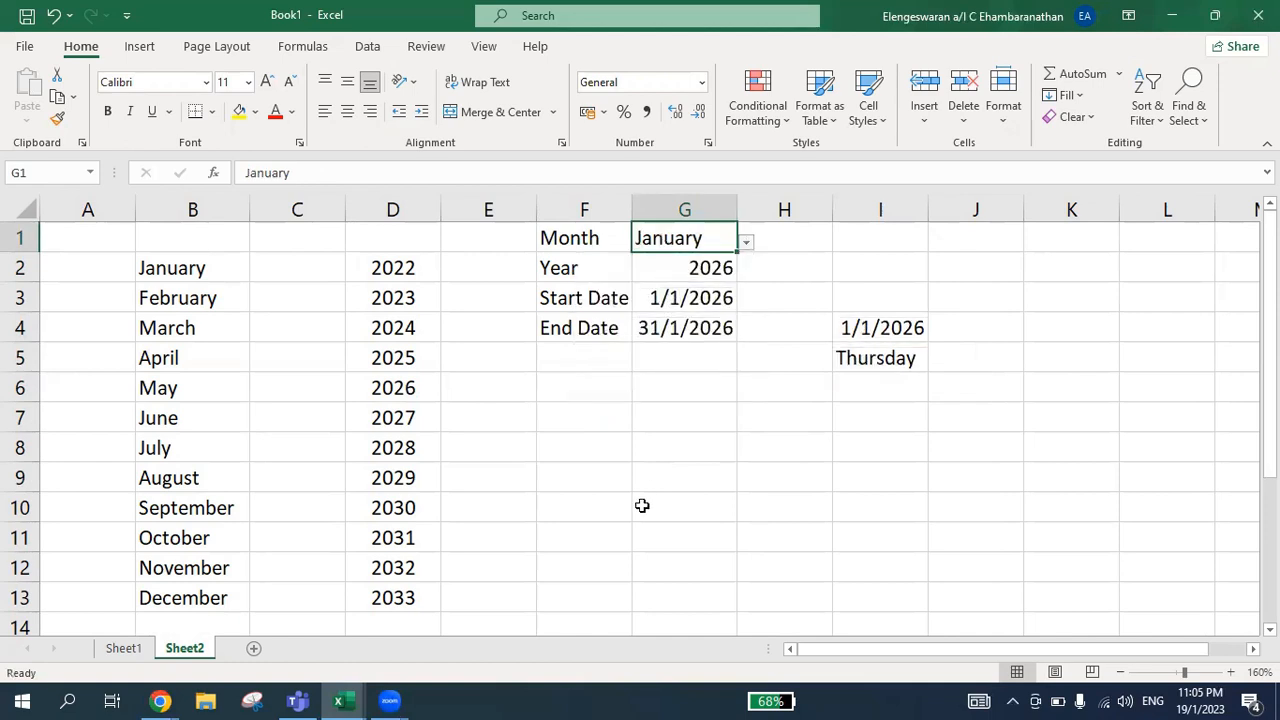
Choose 2023 as the year in G2
{"action": "left_click", "coordinate": [710, 267]}
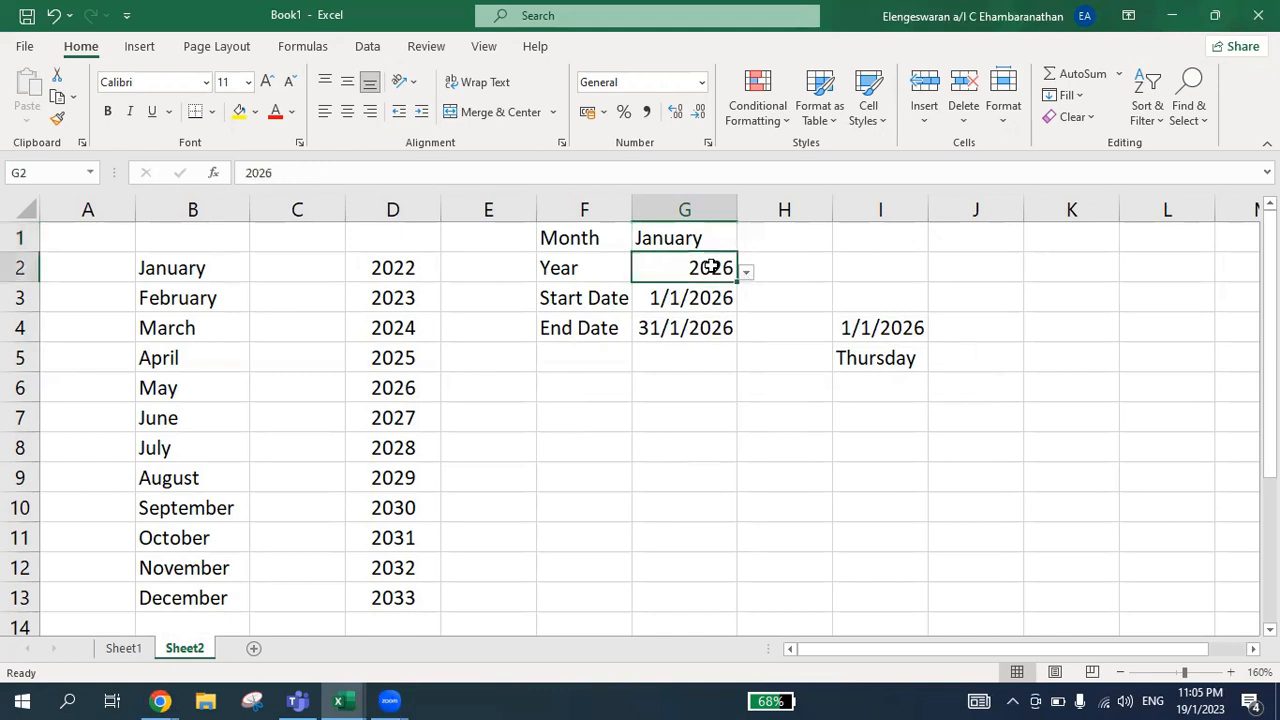
{"action": "left_click", "coordinate": [746, 272]}
{"action": "left_click_drag", "start_coordinate": [737, 366], "coordinate": [737, 305]}
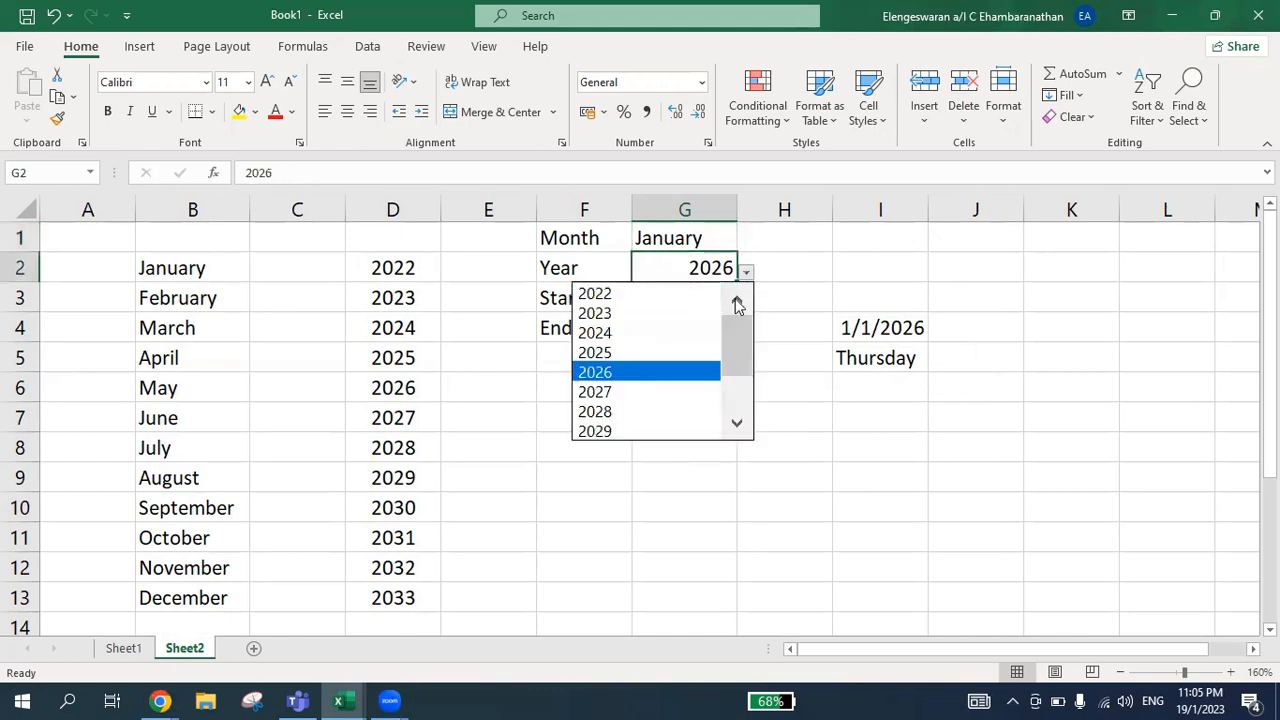
{"action": "left_click", "coordinate": [677, 314]}
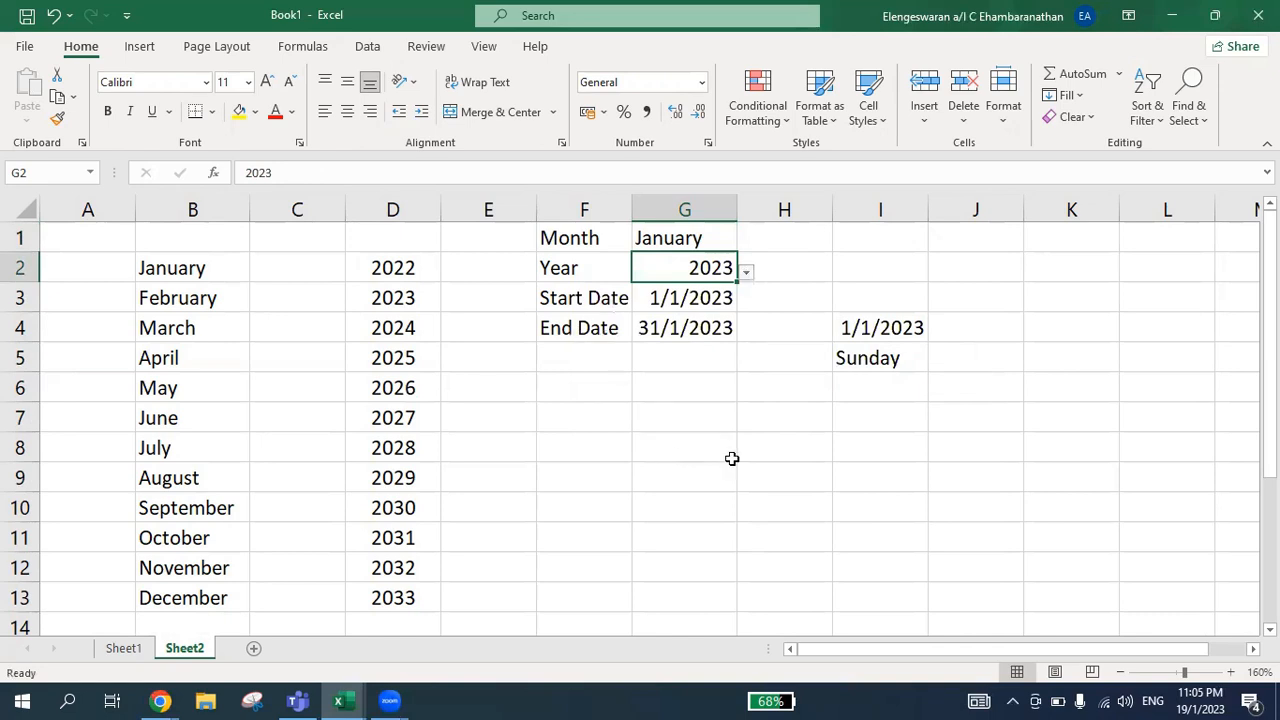
Enter the formula =IF(I4<$G$4,I4+1,"") in J4 to give the next date until the end date is reached
{"action": "left_click", "coordinate": [852, 338]}
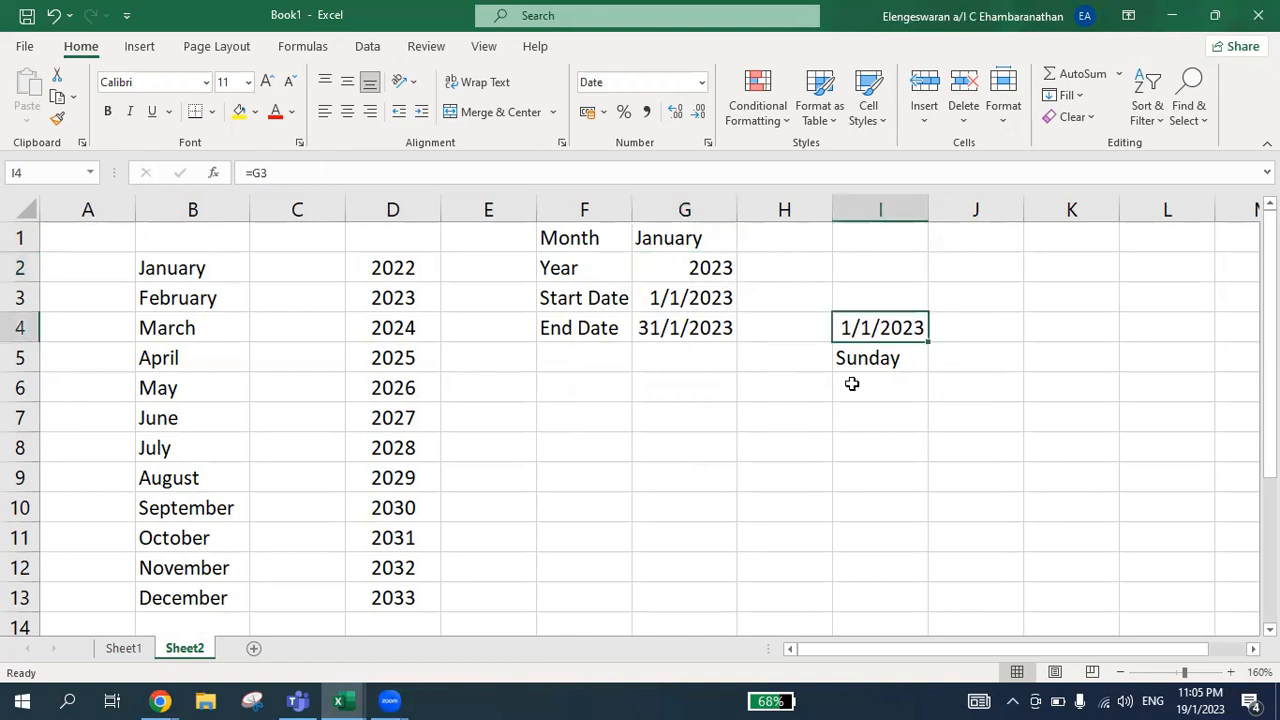
{"action": "key", "text": "Right"}
{"action": "type", "text": "="}
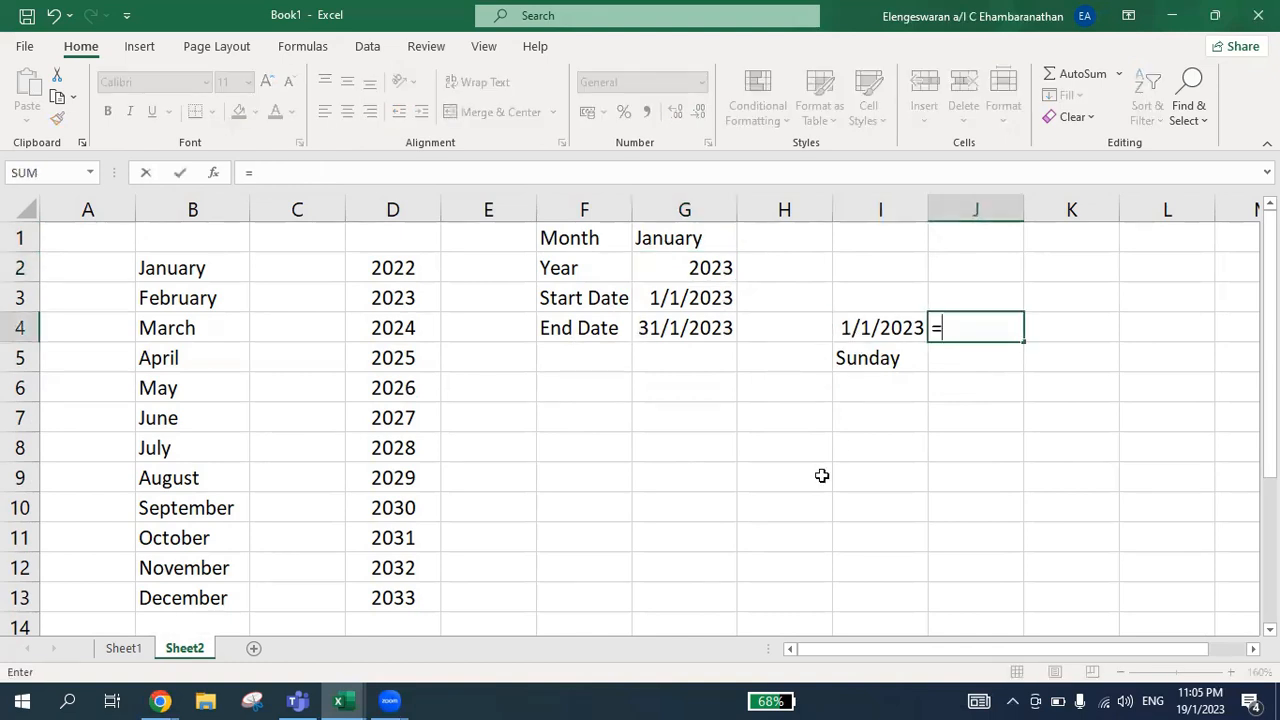
{"action": "type", "text": "if("}
{"action": "key", "text": "Left"}
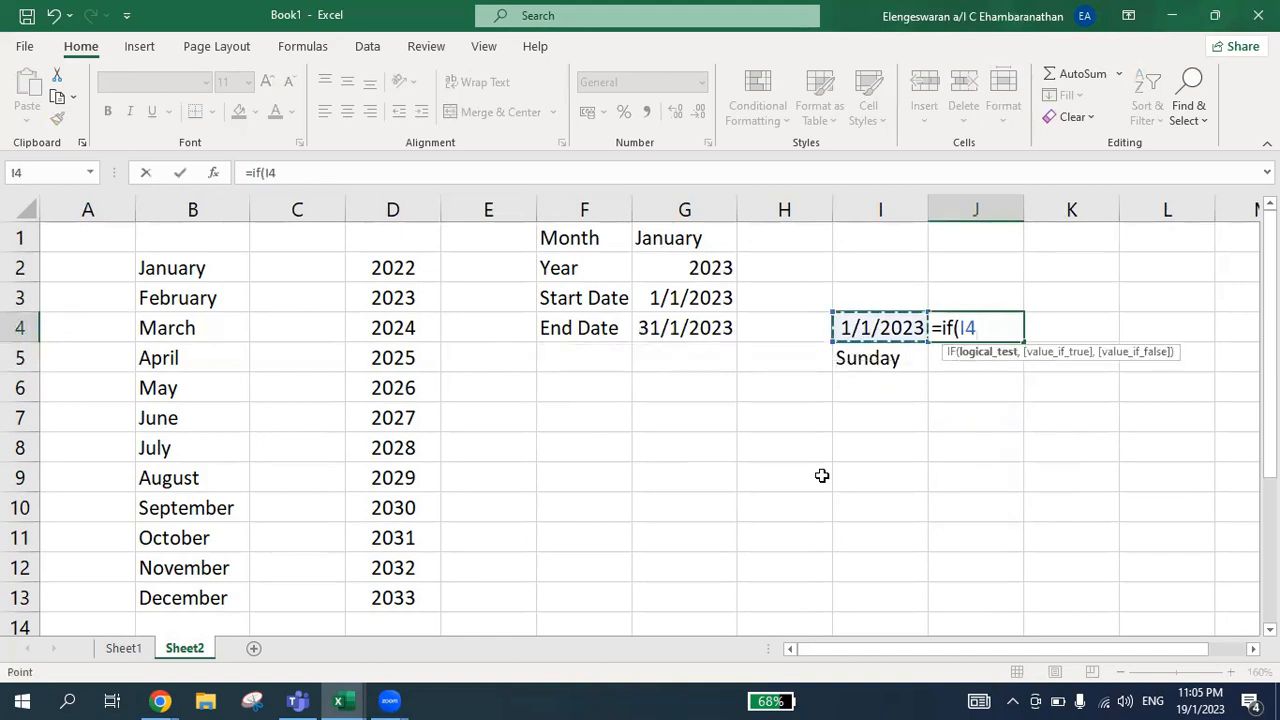
{"action": "type", "text": "<"}
{"action": "left_click", "coordinate": [697, 328]}
{"action": "key", "text": "F4"}
{"action": "type", "text": ","}
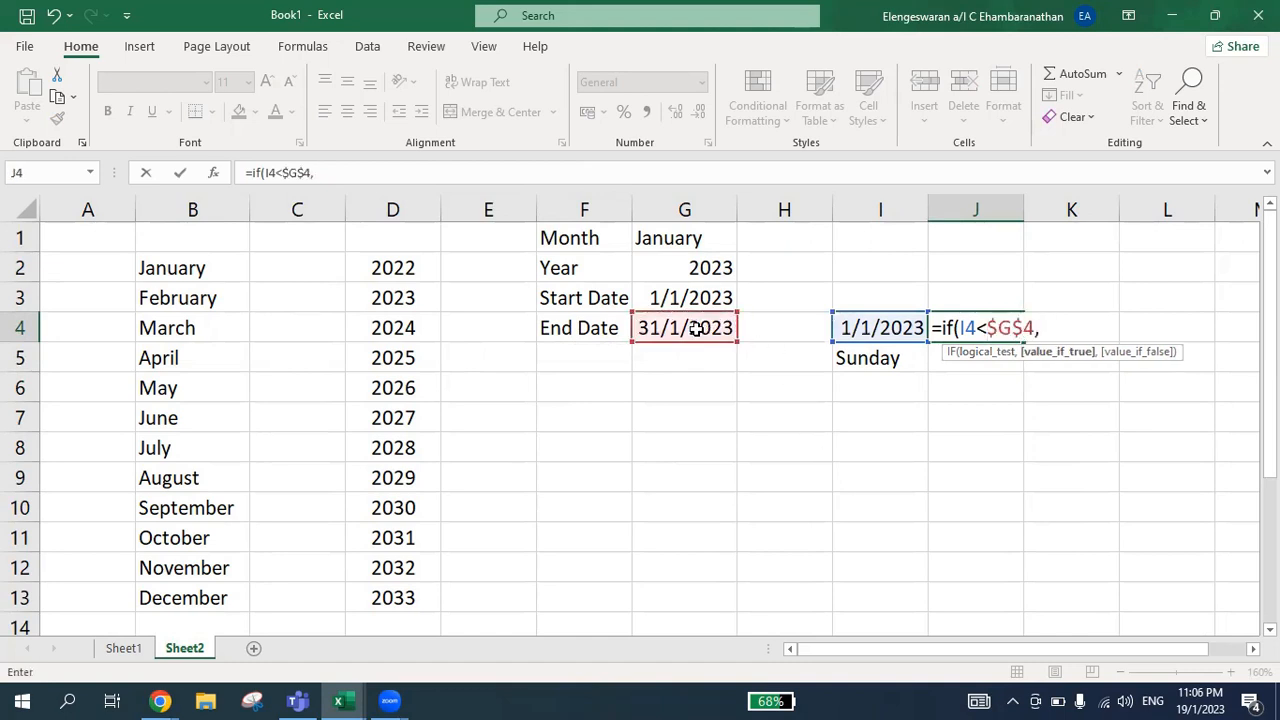
{"action": "left_click", "coordinate": [900, 328]}
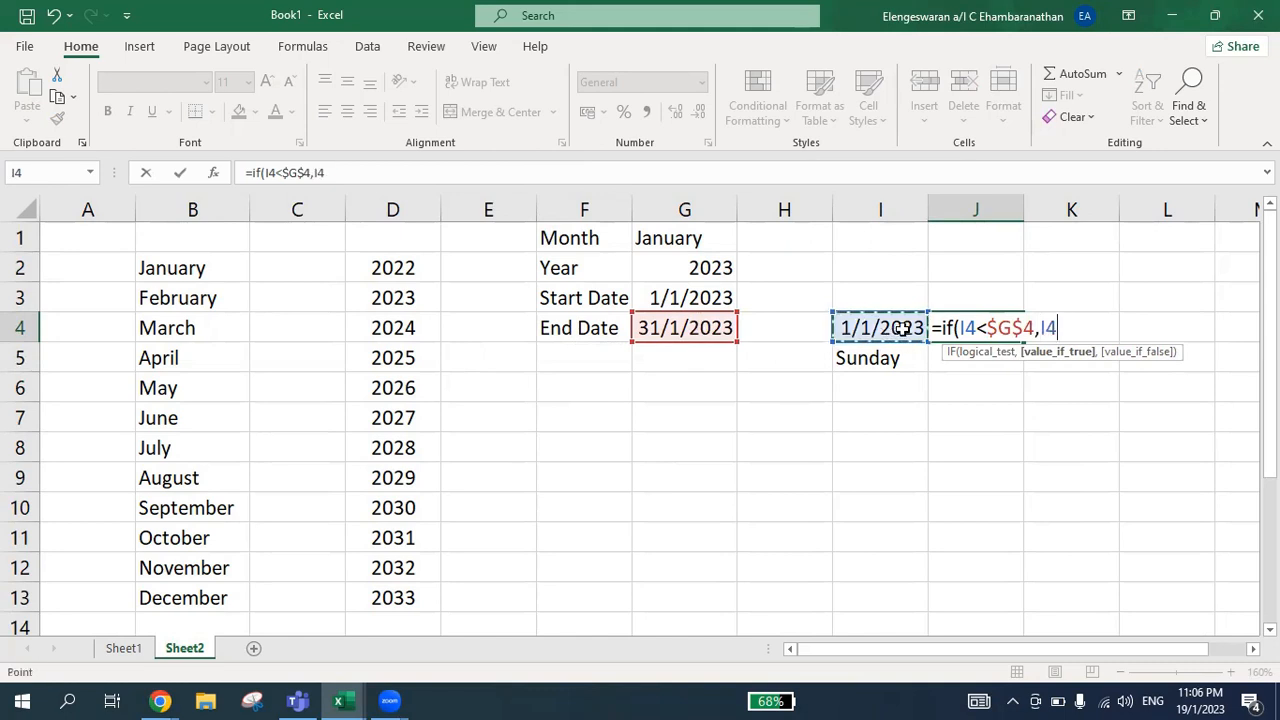
{"action": "type", "text": "+1,\"\""}
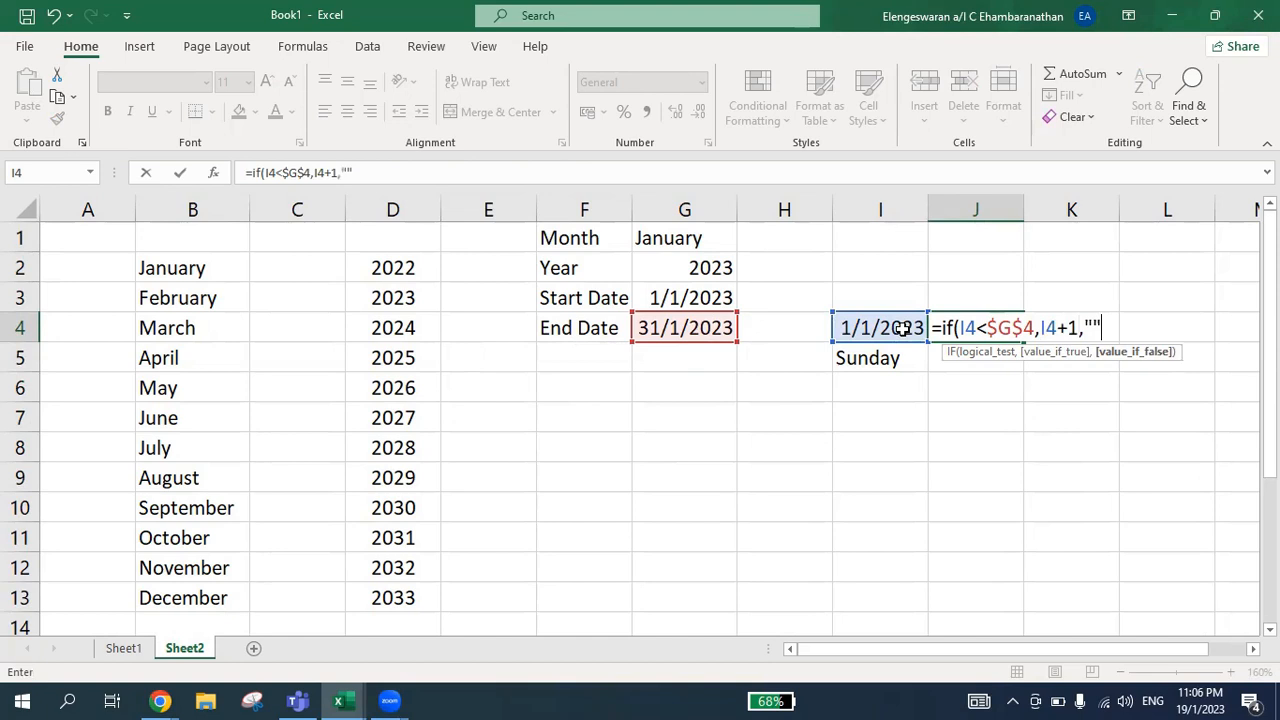
{"action": "type", "text": ")"}
{"action": "key", "text": "Return"}
Format J4 as Short Date and fill the weekday formula from I5 into J5
{"action": "left_click", "coordinate": [964, 318]}
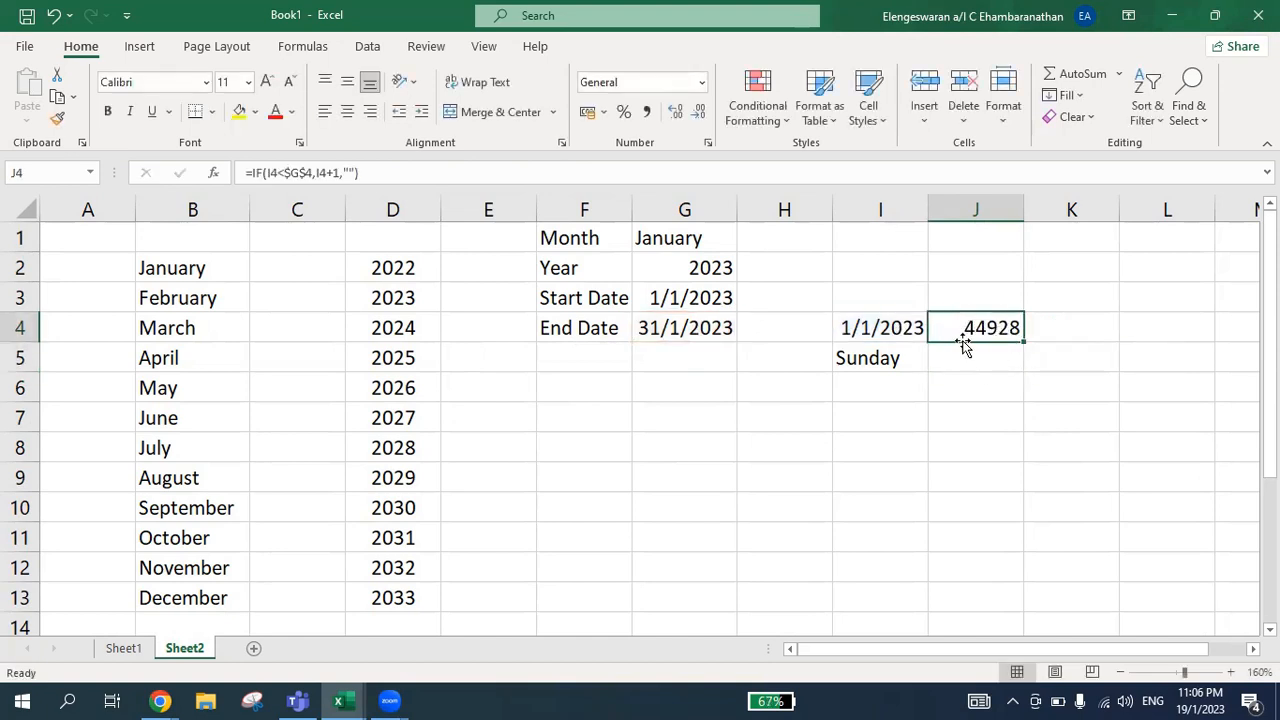
{"action": "left_click", "coordinate": [703, 83]}
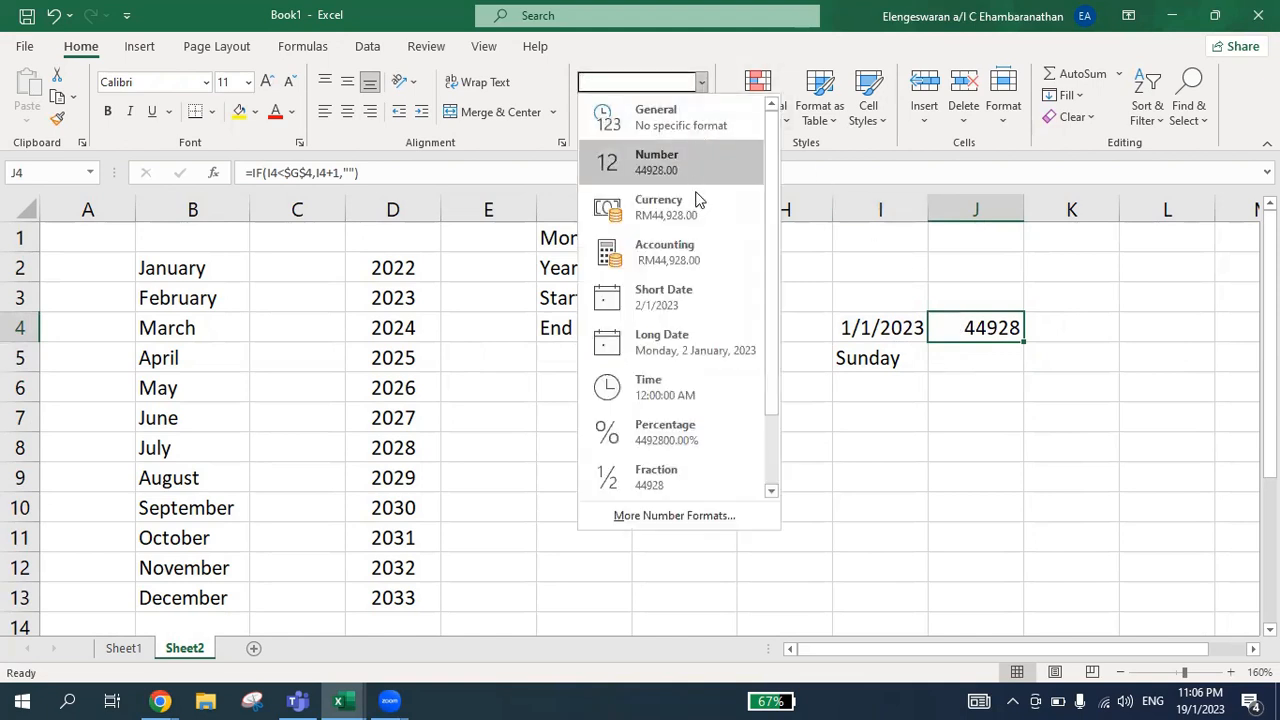
{"action": "left_click", "coordinate": [686, 291]}
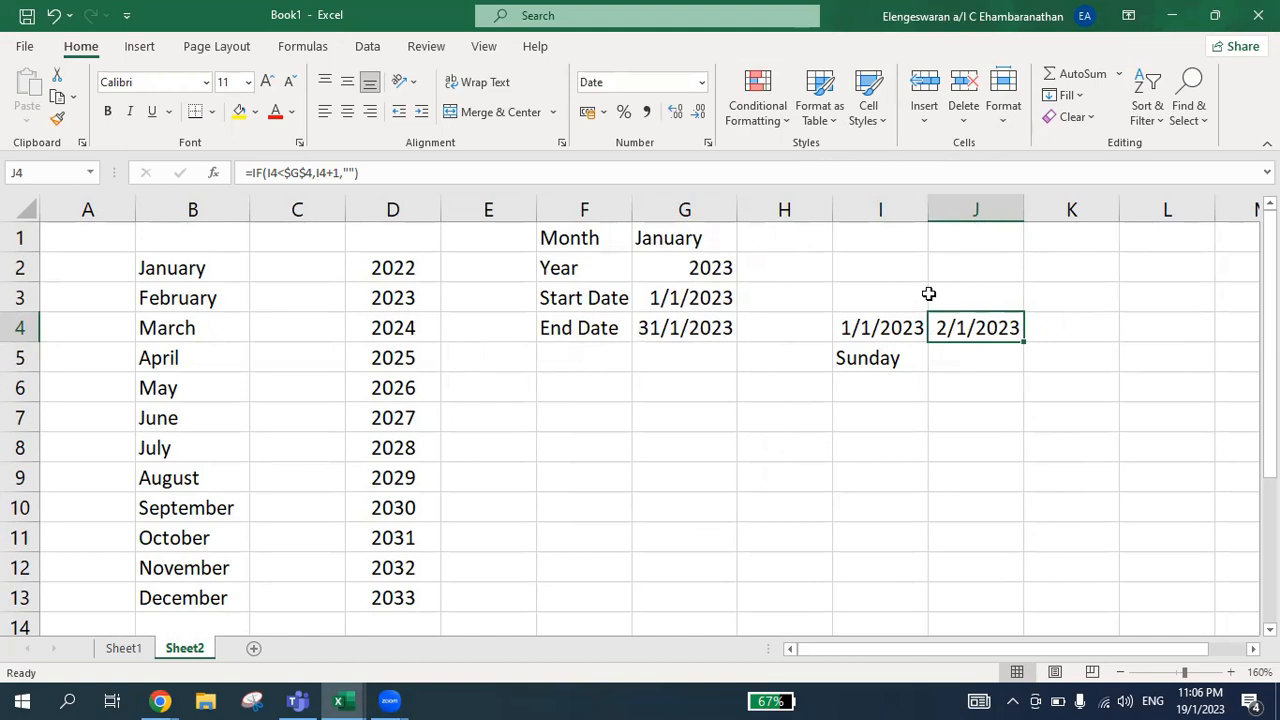
{"action": "key", "text": "Return"}
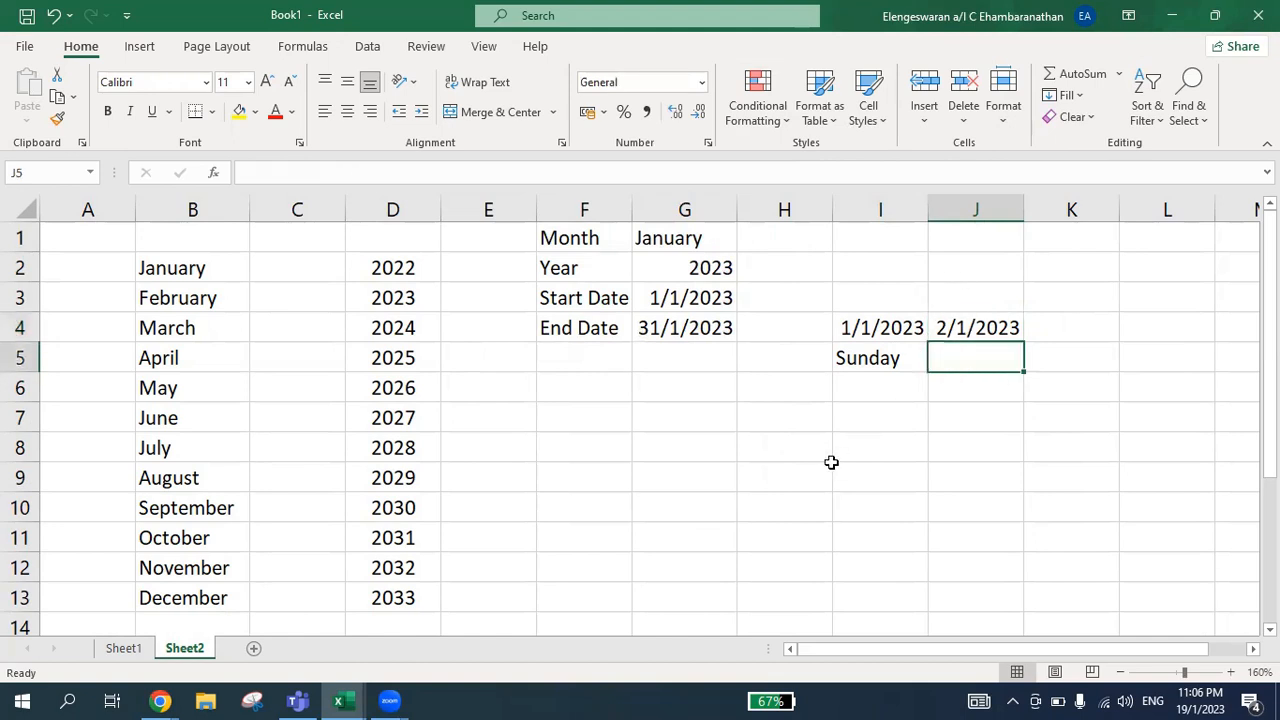
{"action": "key", "text": "ctrl+r"}
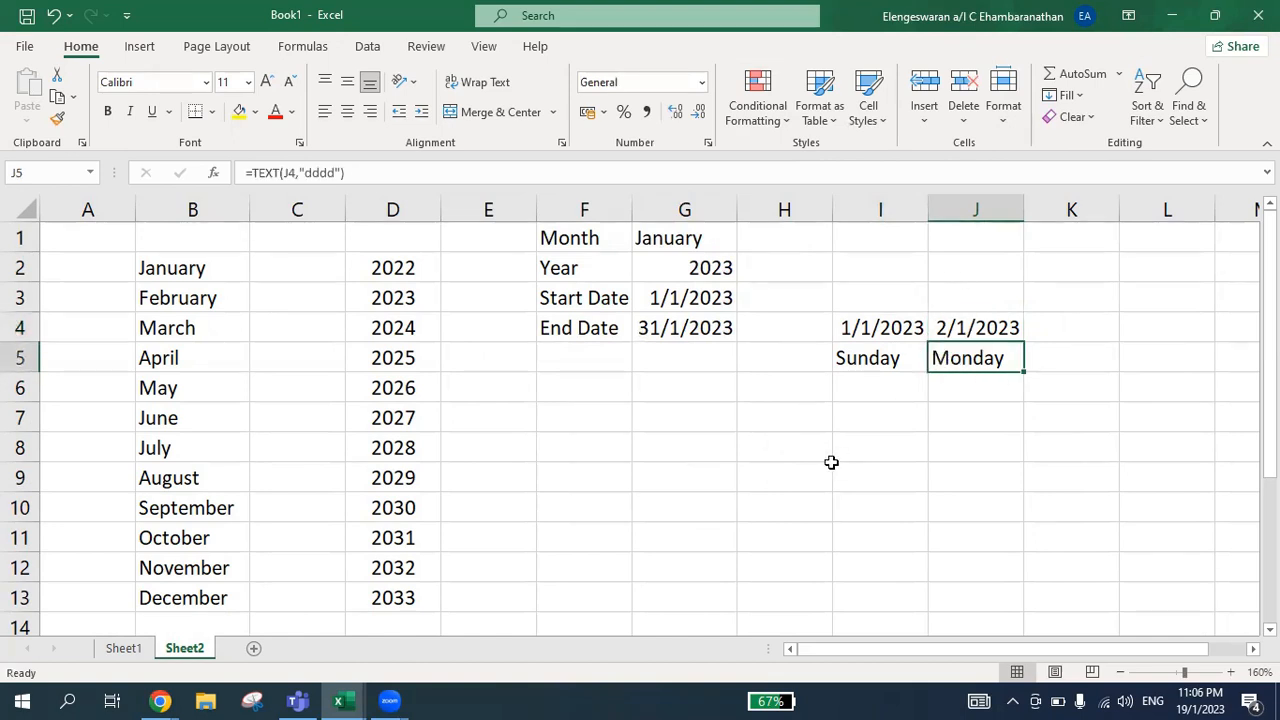
Fill the date and weekday formulas from J4:J5 across to column AO
{"action": "key", "text": "Up"}
{"action": "key", "text": "shift+Down"}
{"action": "key", "text": "shift+Right"}
{"action": "key", "text": "shift+Right"}
{"action": "key", "text": "shift+Right"}
{"action": "key", "text": "shift+Right"}
{"action": "key", "text": "shift+Right"}
{"action": "key", "text": "shift+Right"}
{"action": "key", "text": "shift+Right"}
{"action": "key", "text": "shift+Right"}
{"action": "key", "text": "shift+Right"}
{"action": "key", "text": "shift+Right"}
{"action": "key", "text": "shift+Right"}
{"action": "key", "text": "shift+Right"}
{"action": "key", "text": "shift+Right"}
{"action": "key", "text": "shift+Right"}
{"action": "key", "text": "shift+Right"}
{"action": "key", "text": "shift+Right"}
{"action": "key", "text": "shift+Right"}
{"action": "key", "text": "shift+Right"}
{"action": "key", "text": "shift+Right"}
{"action": "key", "text": "shift+Right"}
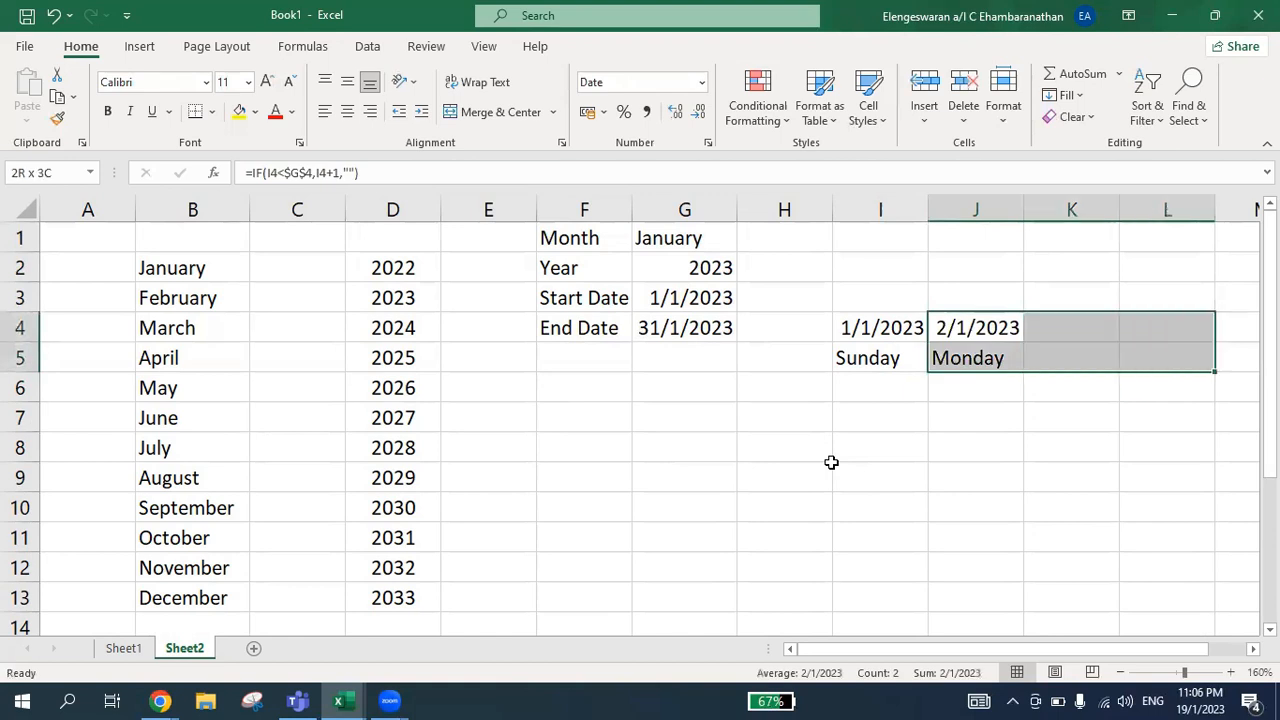
{"action": "key", "text": "shift+Right"}
{"action": "key", "text": "shift+Right"}
{"action": "key", "text": "shift+Right"}
{"action": "key", "text": "shift+Right"}
{"action": "key", "text": "shift+Right"}
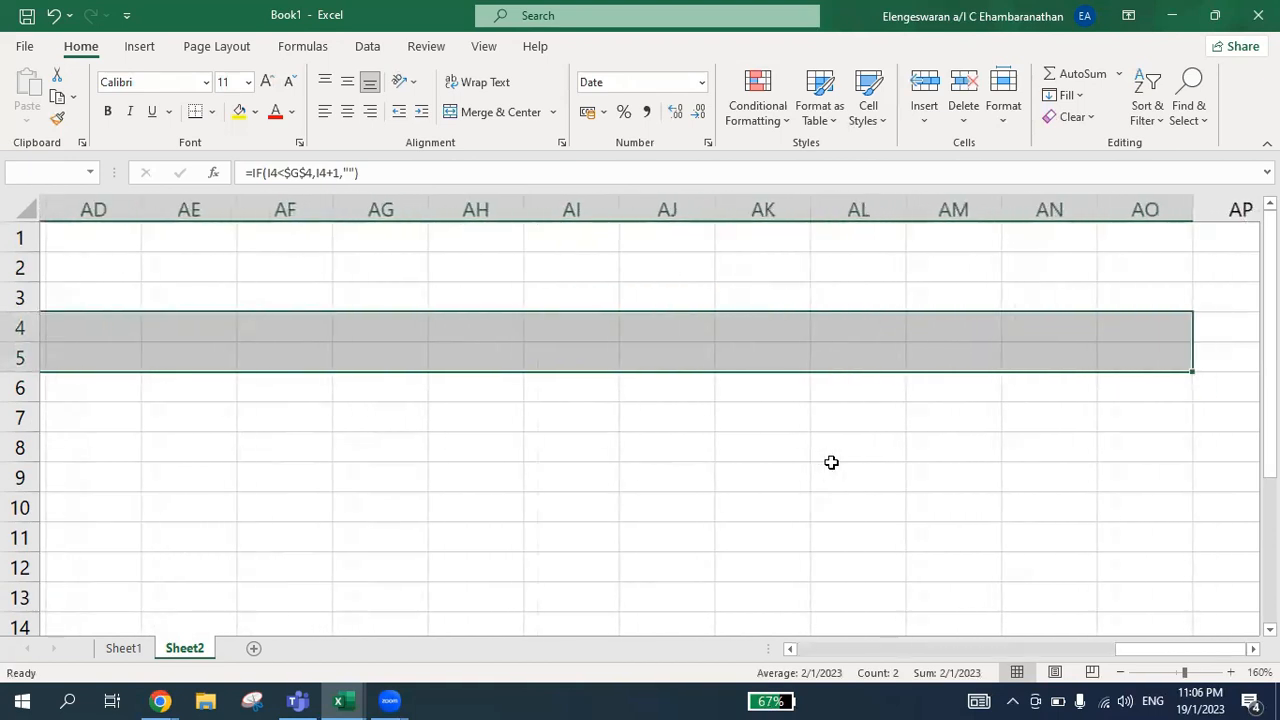
{"action": "key", "text": "ctrl+r"}
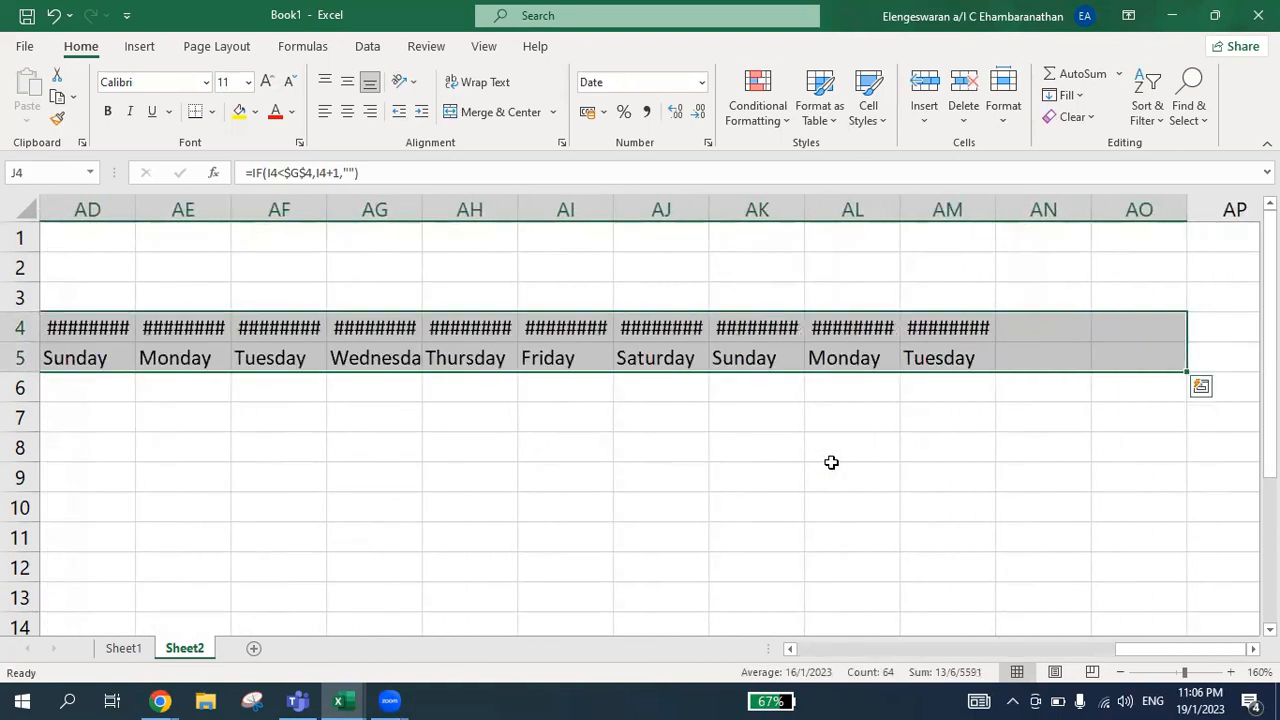
AutoFit the widths of columns J to AO and check the last date in row 4
{"action": "key", "text": "ctrl+space"}
{"action": "key", "text": "o"}
{"action": "key", "text": "i"}
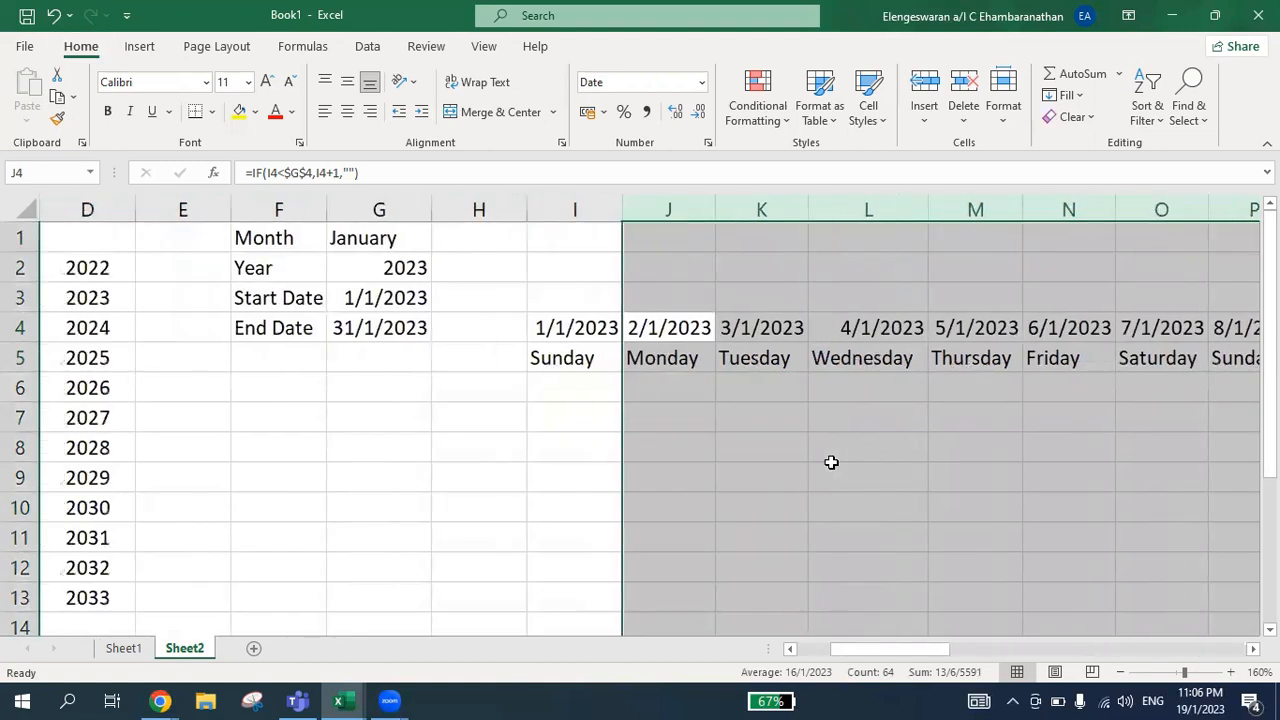
{"action": "key", "text": "Right"}
{"action": "key", "text": "ctrl+Right"}
{"action": "key", "text": "Left"}
{"action": "key", "text": "Left"}
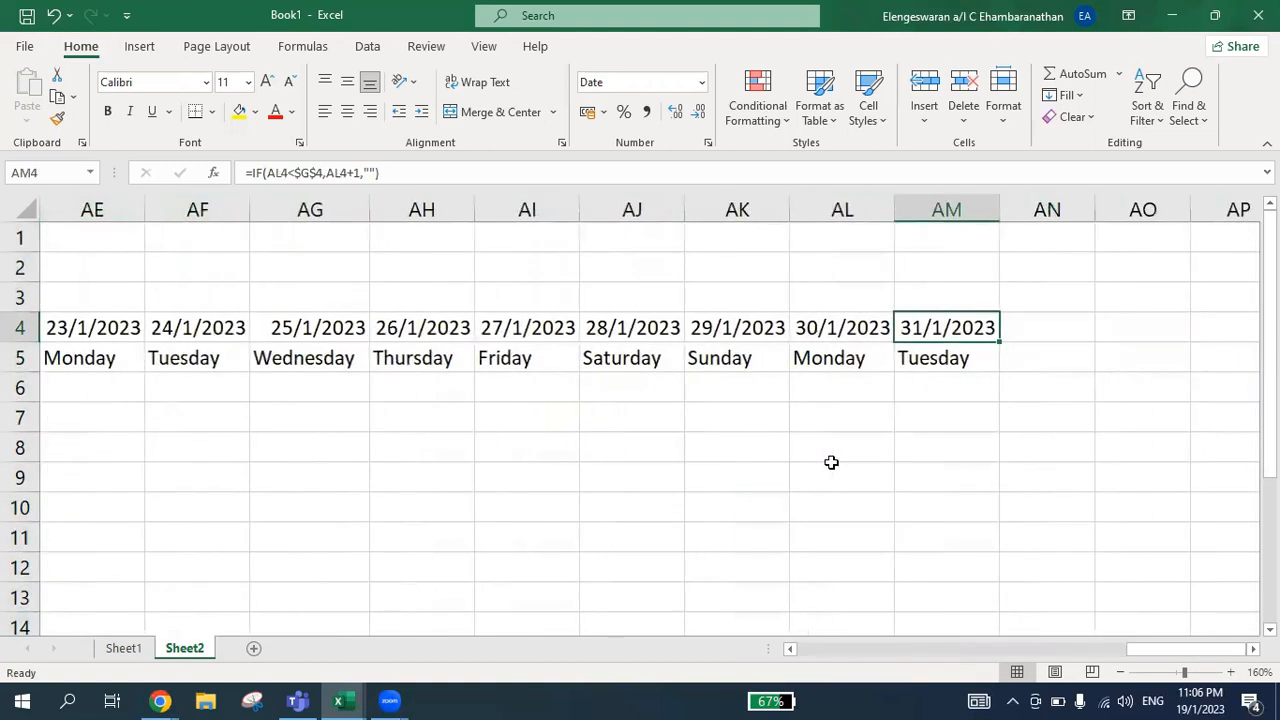
Choose February as the month in G1 and check the end of the date row
{"action": "key", "text": "ctrl+Left"}
{"action": "key", "text": "ctrl+Left"}
{"action": "key", "text": "Up"}
{"action": "key", "text": "Left"}
{"action": "key", "text": "Left"}
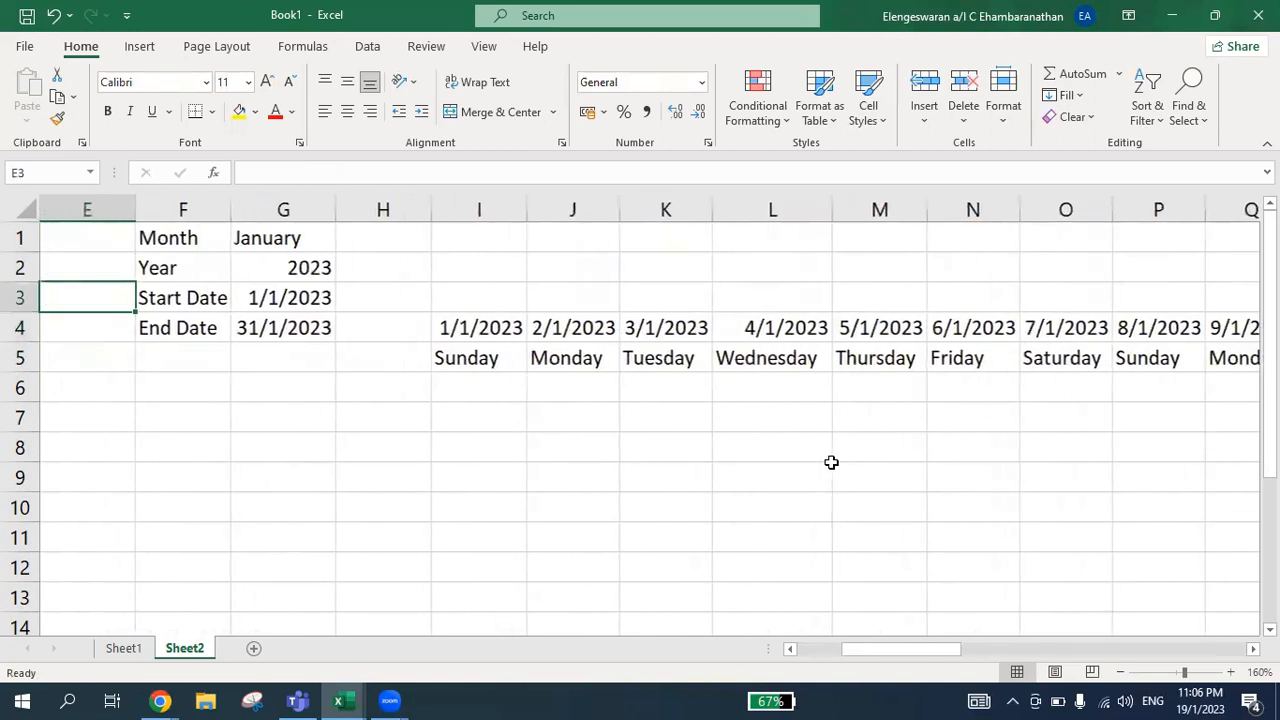
{"action": "key", "text": "Up"}
{"action": "key", "text": "Up"}
{"action": "key", "text": "Right"}
{"action": "key", "text": "Right"}
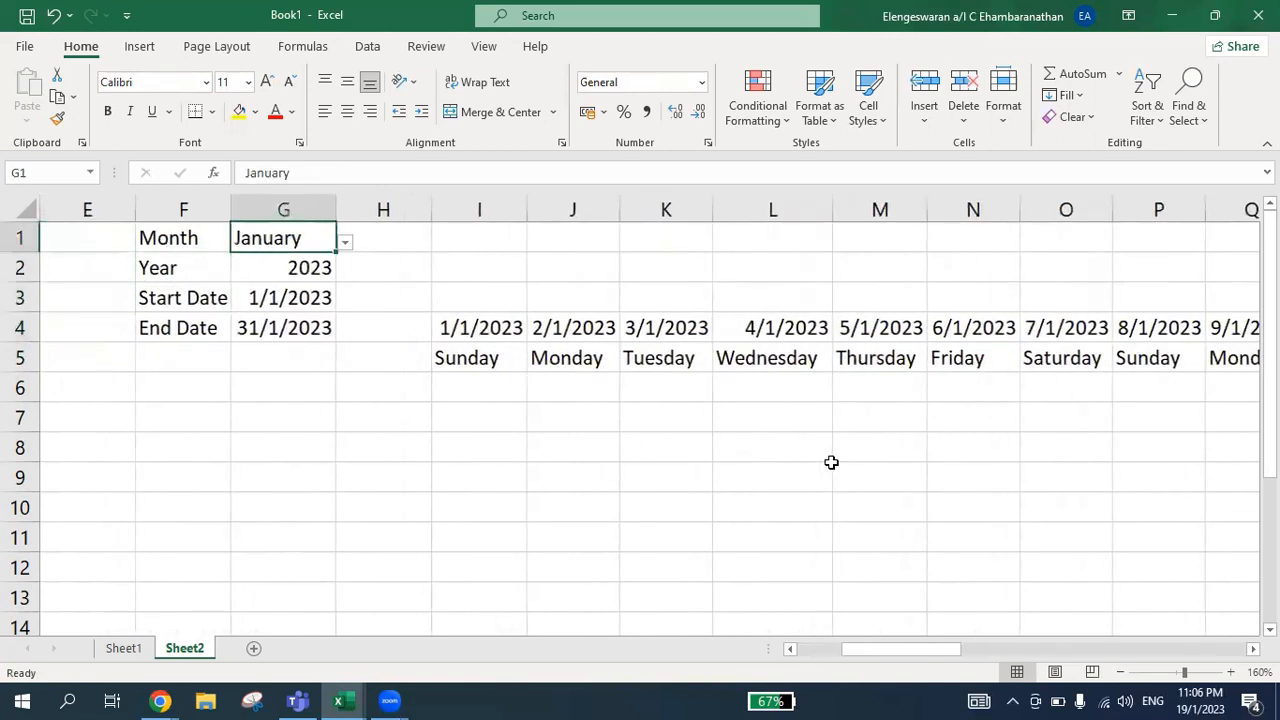
{"action": "left_click", "coordinate": [350, 241]}
{"action": "left_click", "coordinate": [252, 288]}
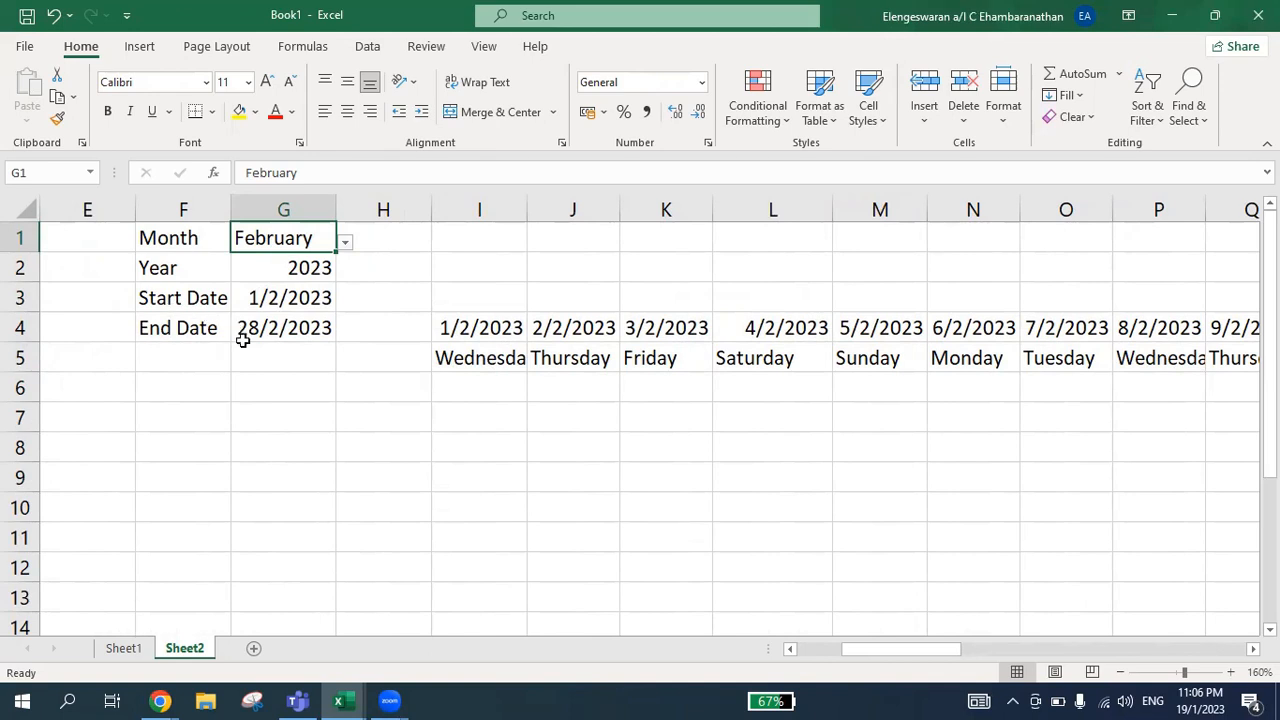
{"action": "left_click", "coordinate": [457, 329]}
{"action": "key", "text": "ctrl+Right"}
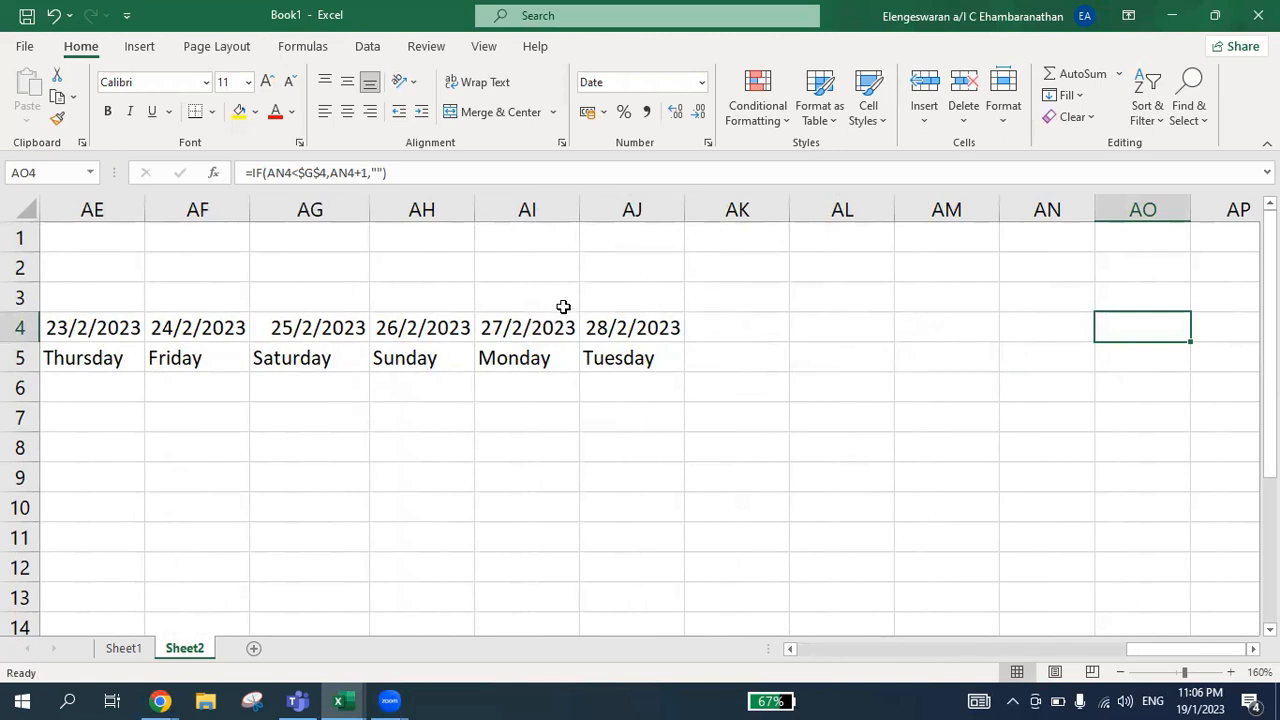
Choose March as the month in G1 and inspect the end of the date row
{"action": "left_click", "coordinate": [509, 334]}
{"action": "key", "text": "ctrl+Left"}
{"action": "key", "text": "ctrl+Left"}
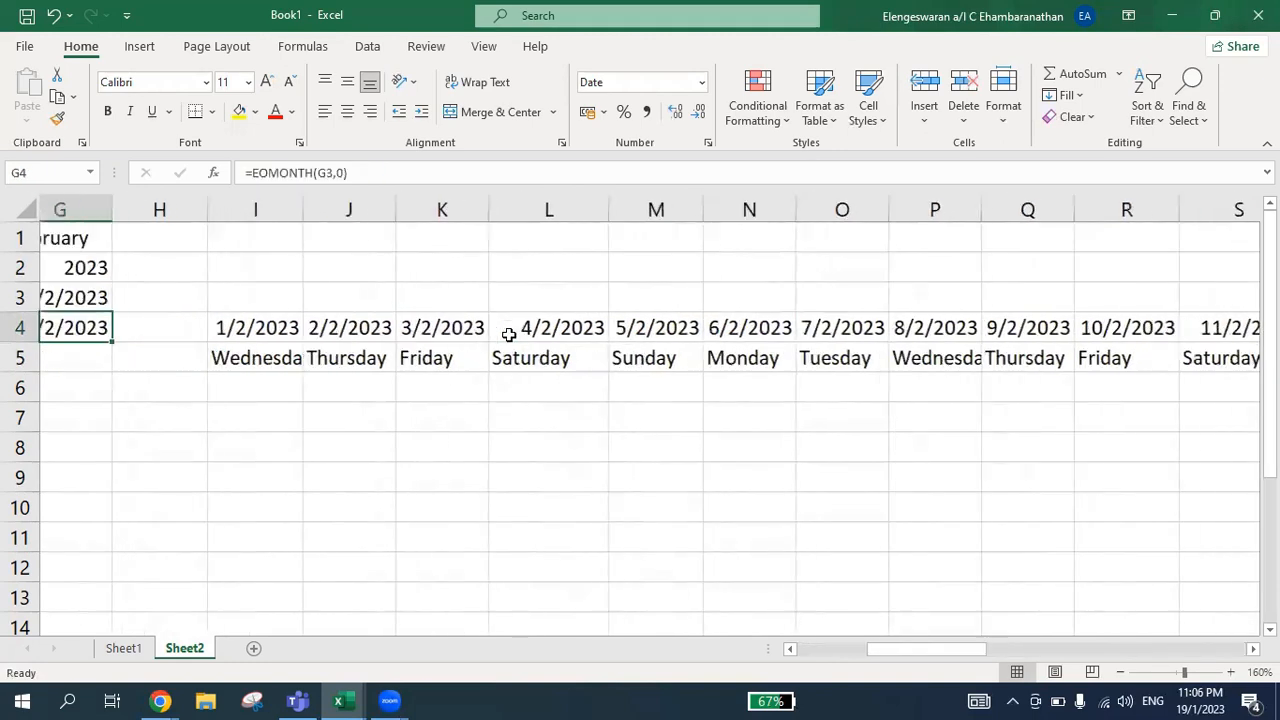
{"action": "key", "text": "Up"}
{"action": "key", "text": "Left"}
{"action": "key", "text": "Up"}
{"action": "key", "text": "Up"}
{"action": "key", "text": "Right"}
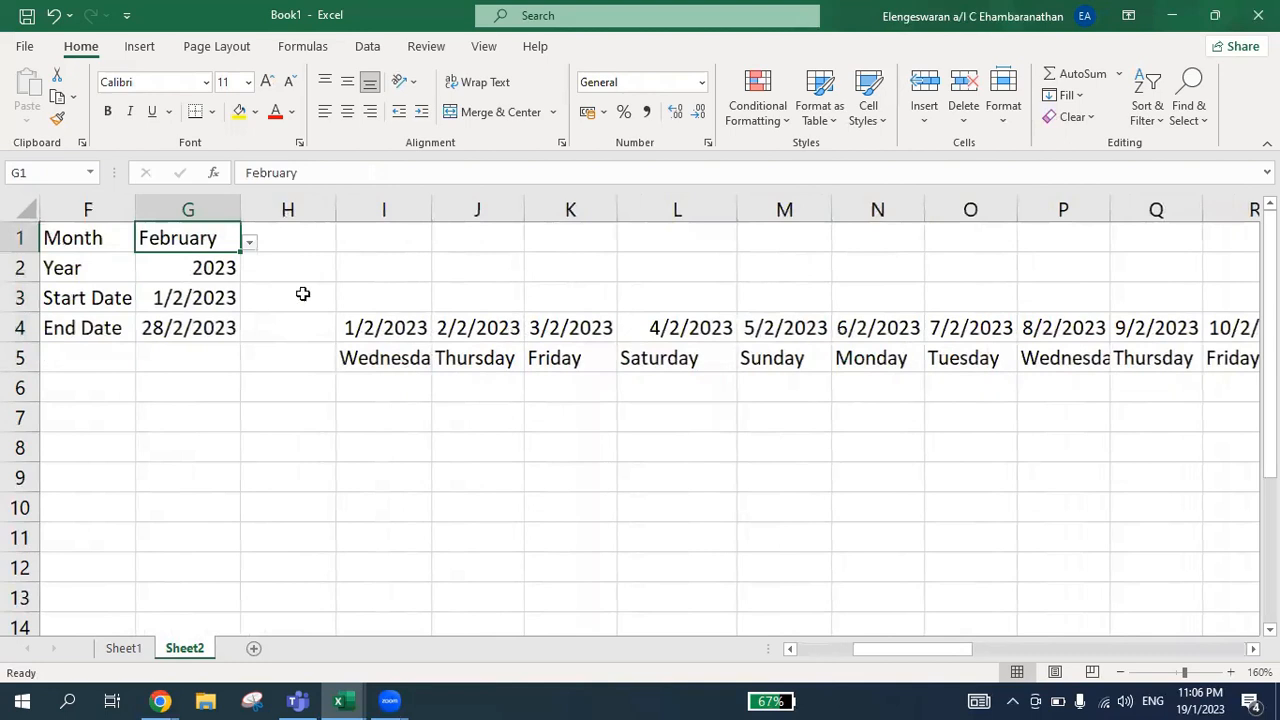
{"action": "left_click", "coordinate": [248, 244]}
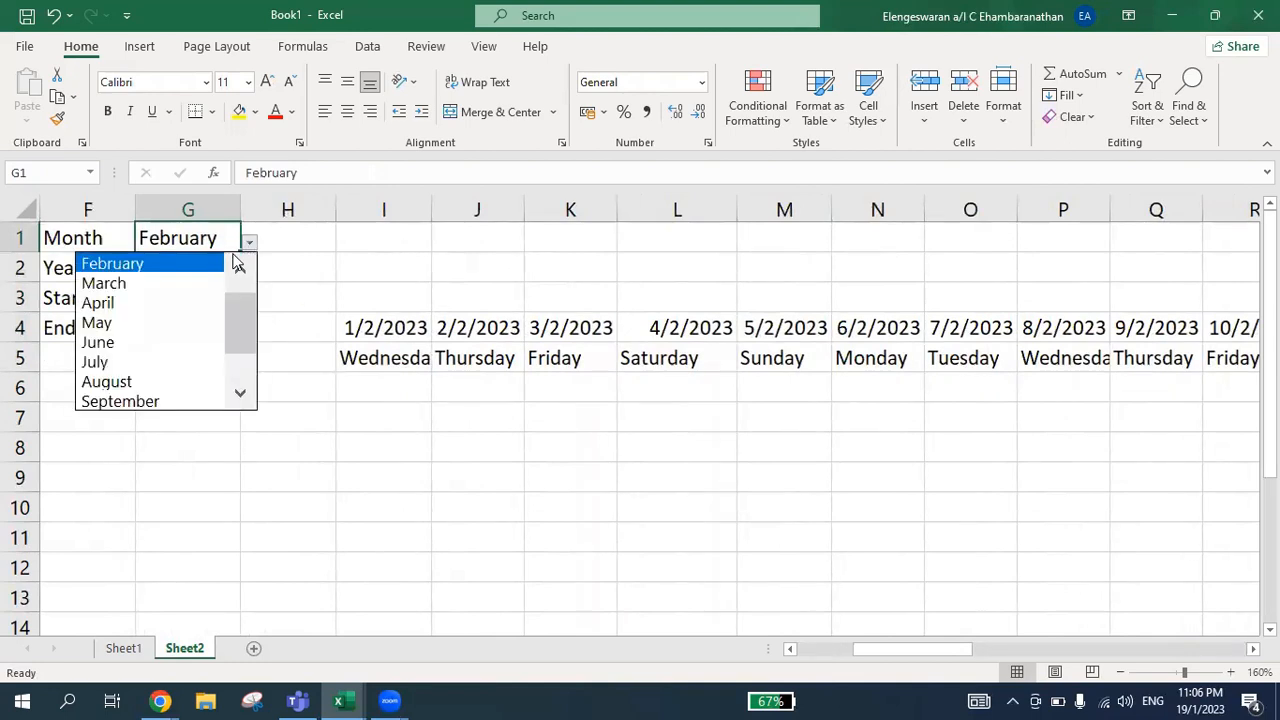
{"action": "left_click", "coordinate": [198, 284]}
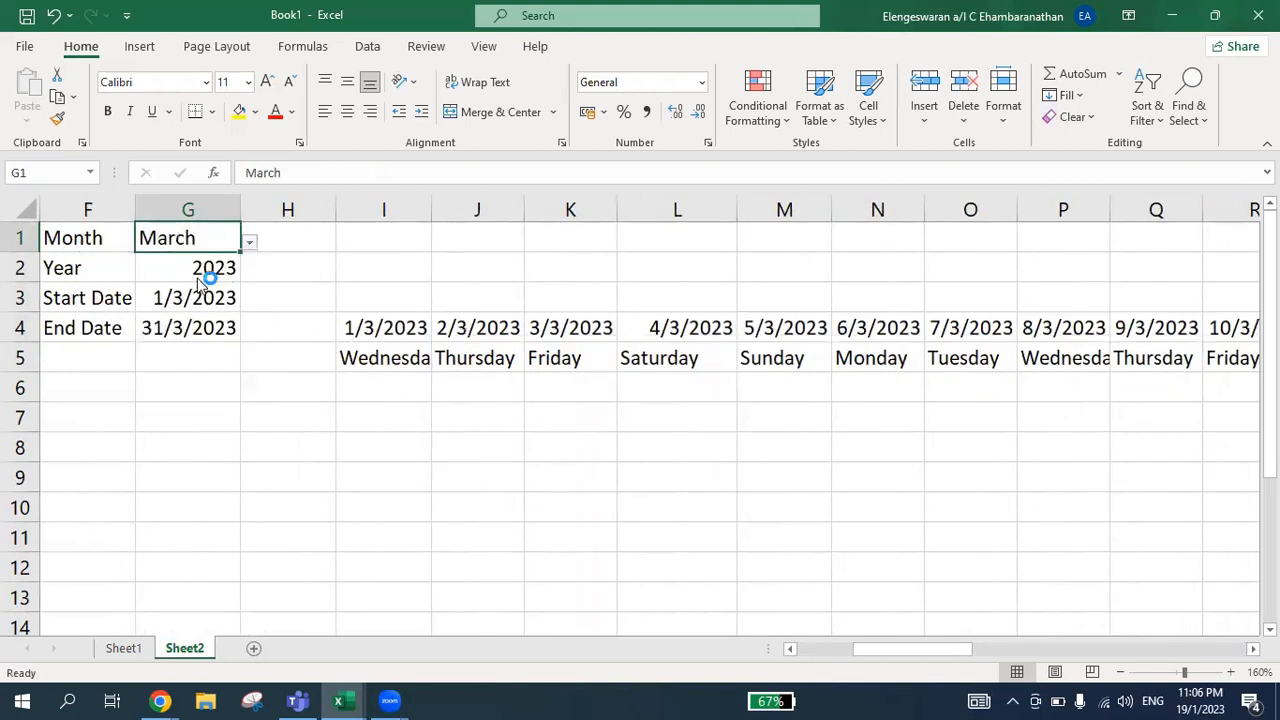
{"action": "left_click", "coordinate": [386, 328]}
{"action": "key", "text": "ctrl+Right"}
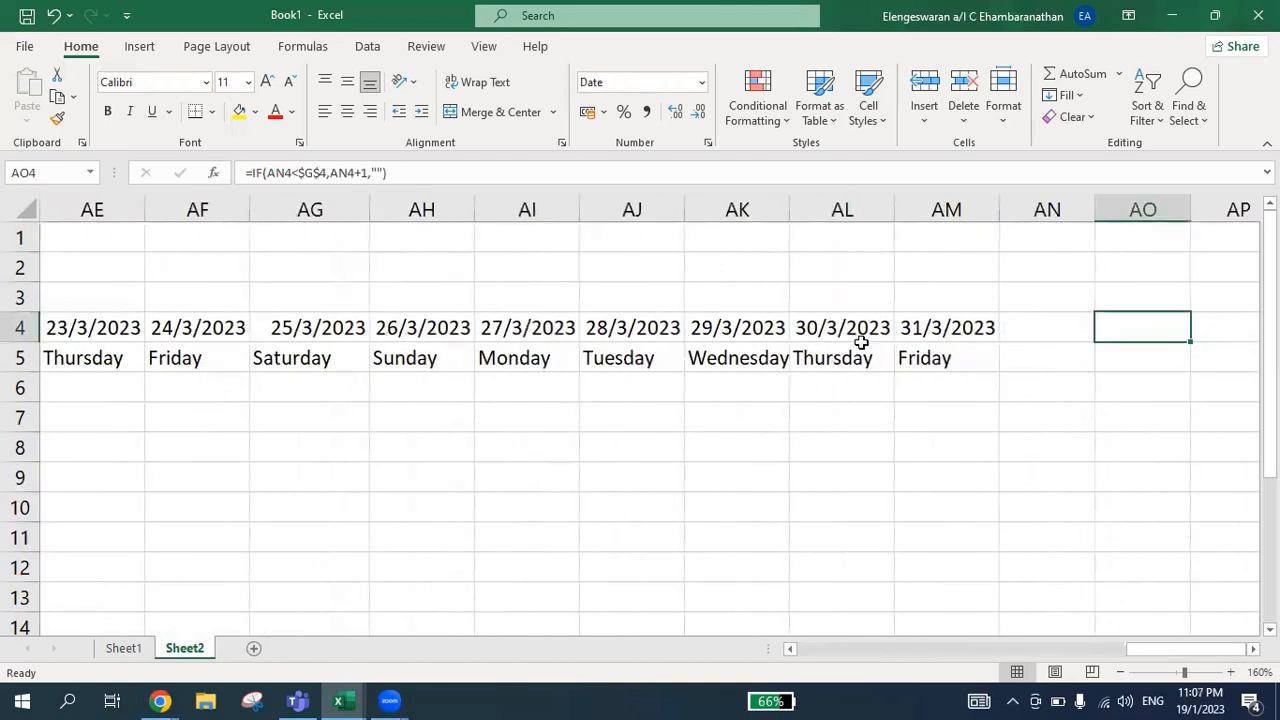